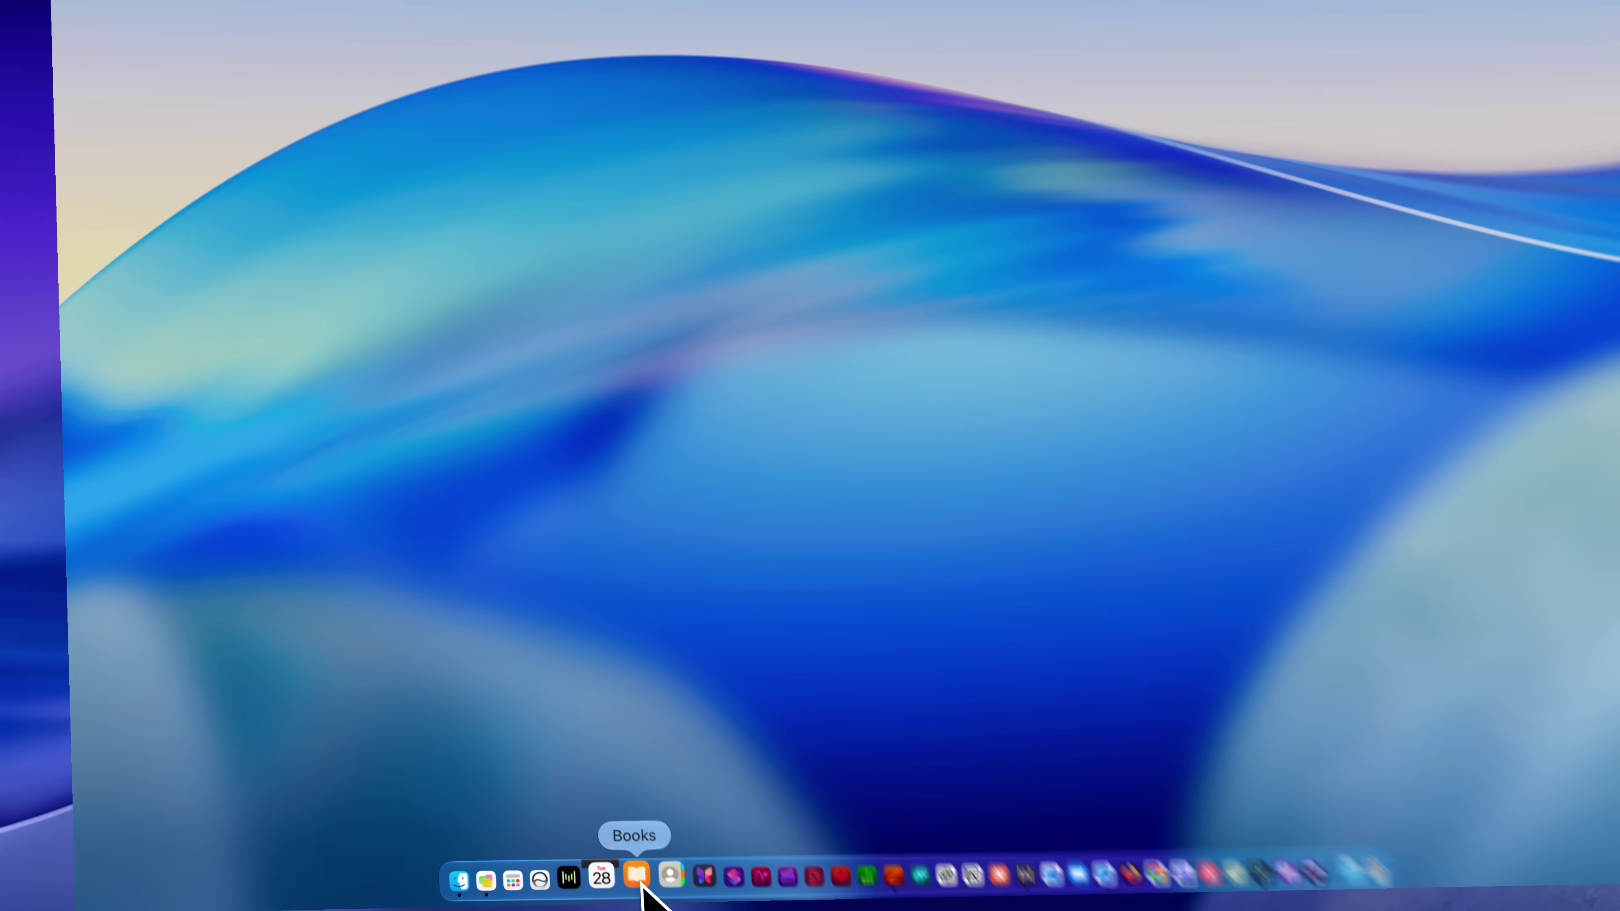
Remove Books, Contacts and the app beside them from the Dock.
drag(638, 878, 832, 289)
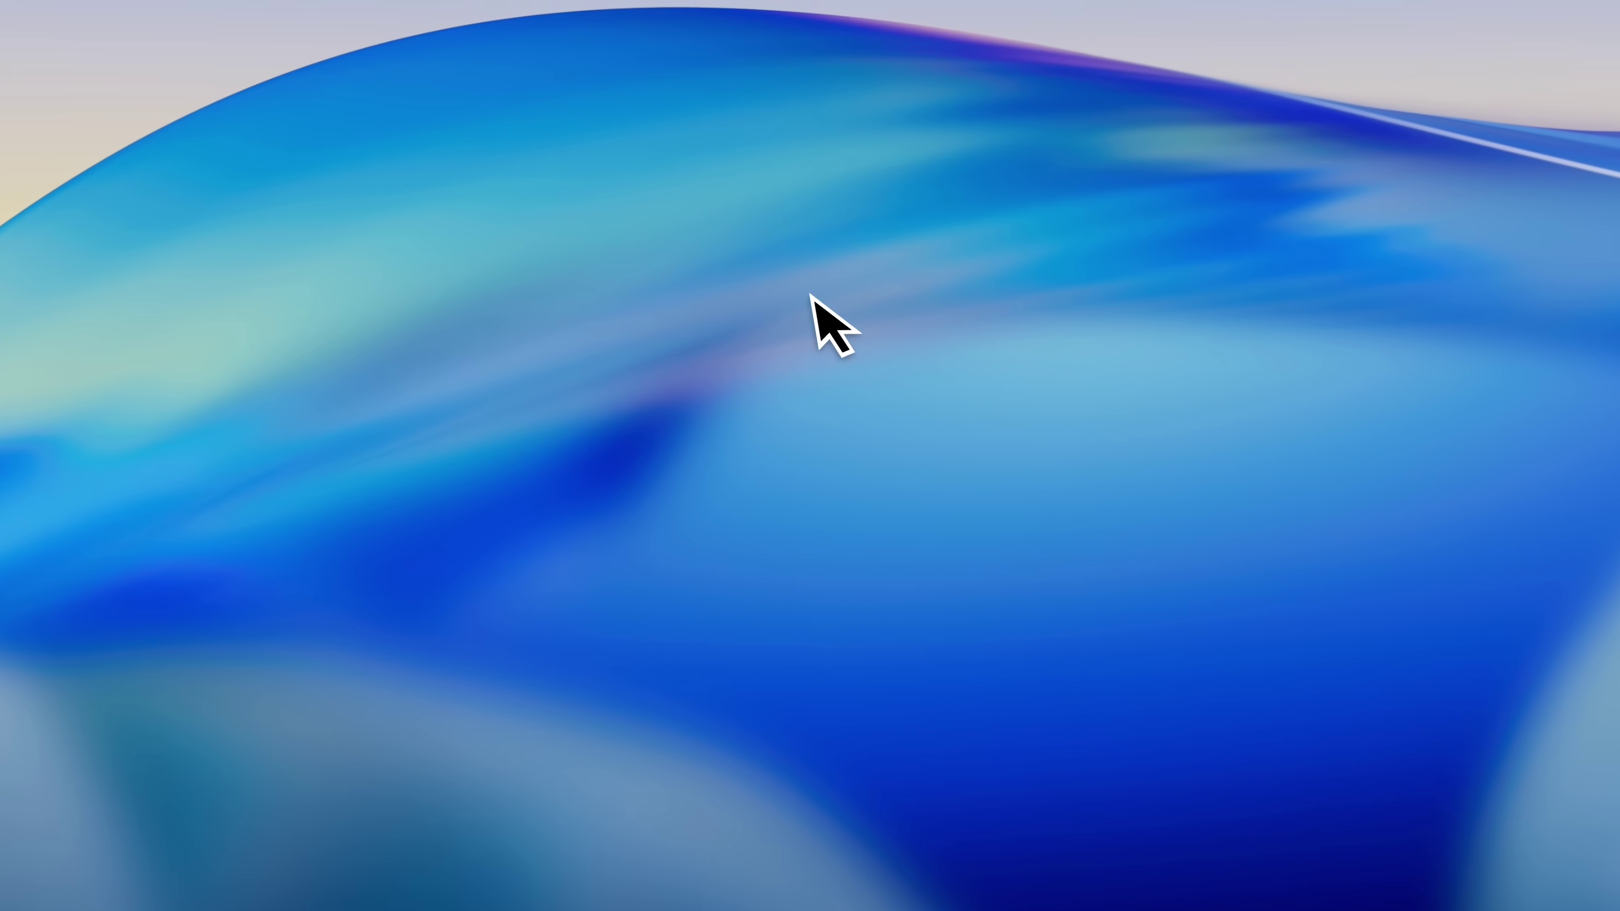
drag(671, 876, 875, 257)
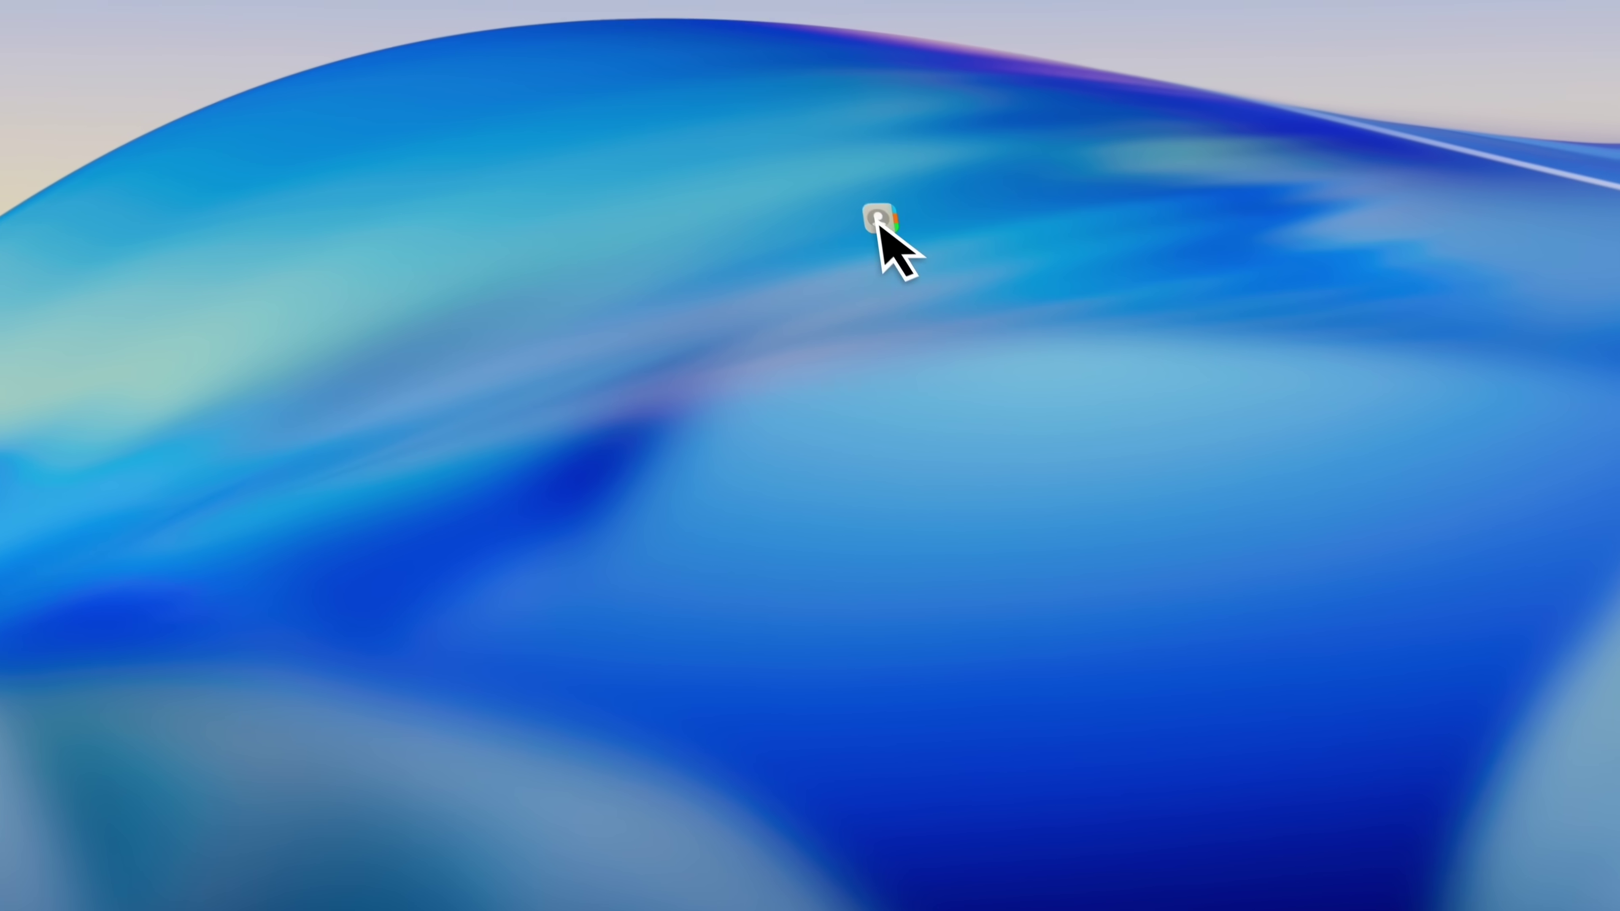
drag(705, 895, 806, 368)
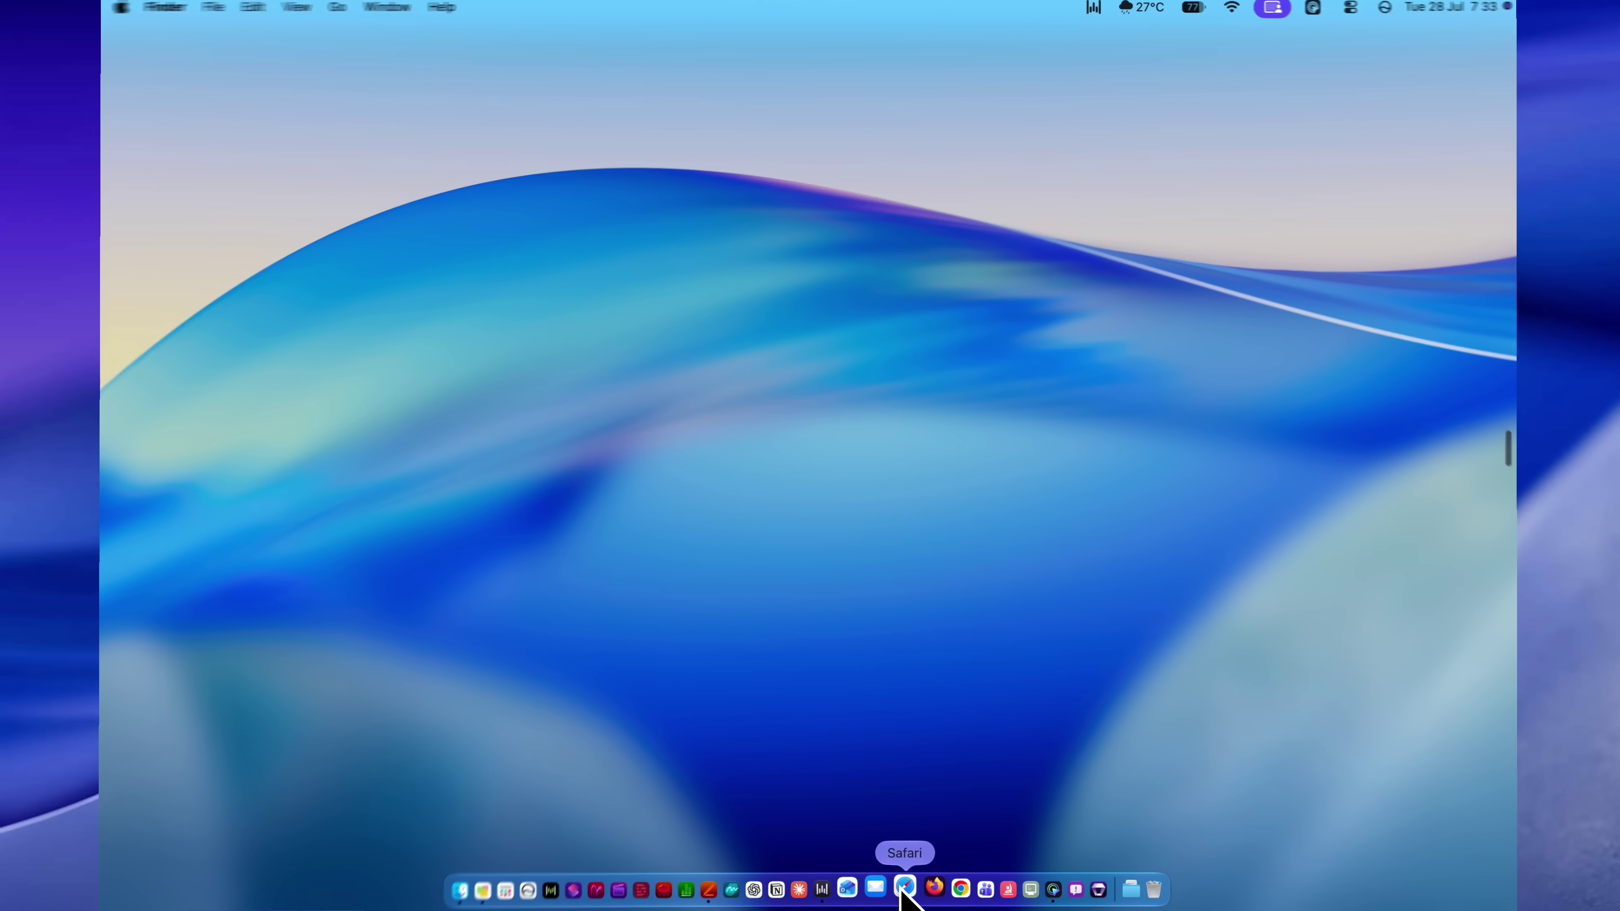
Open Safari and add the YouTube page to the Dock as a web app named YouTube.
click(904, 888)
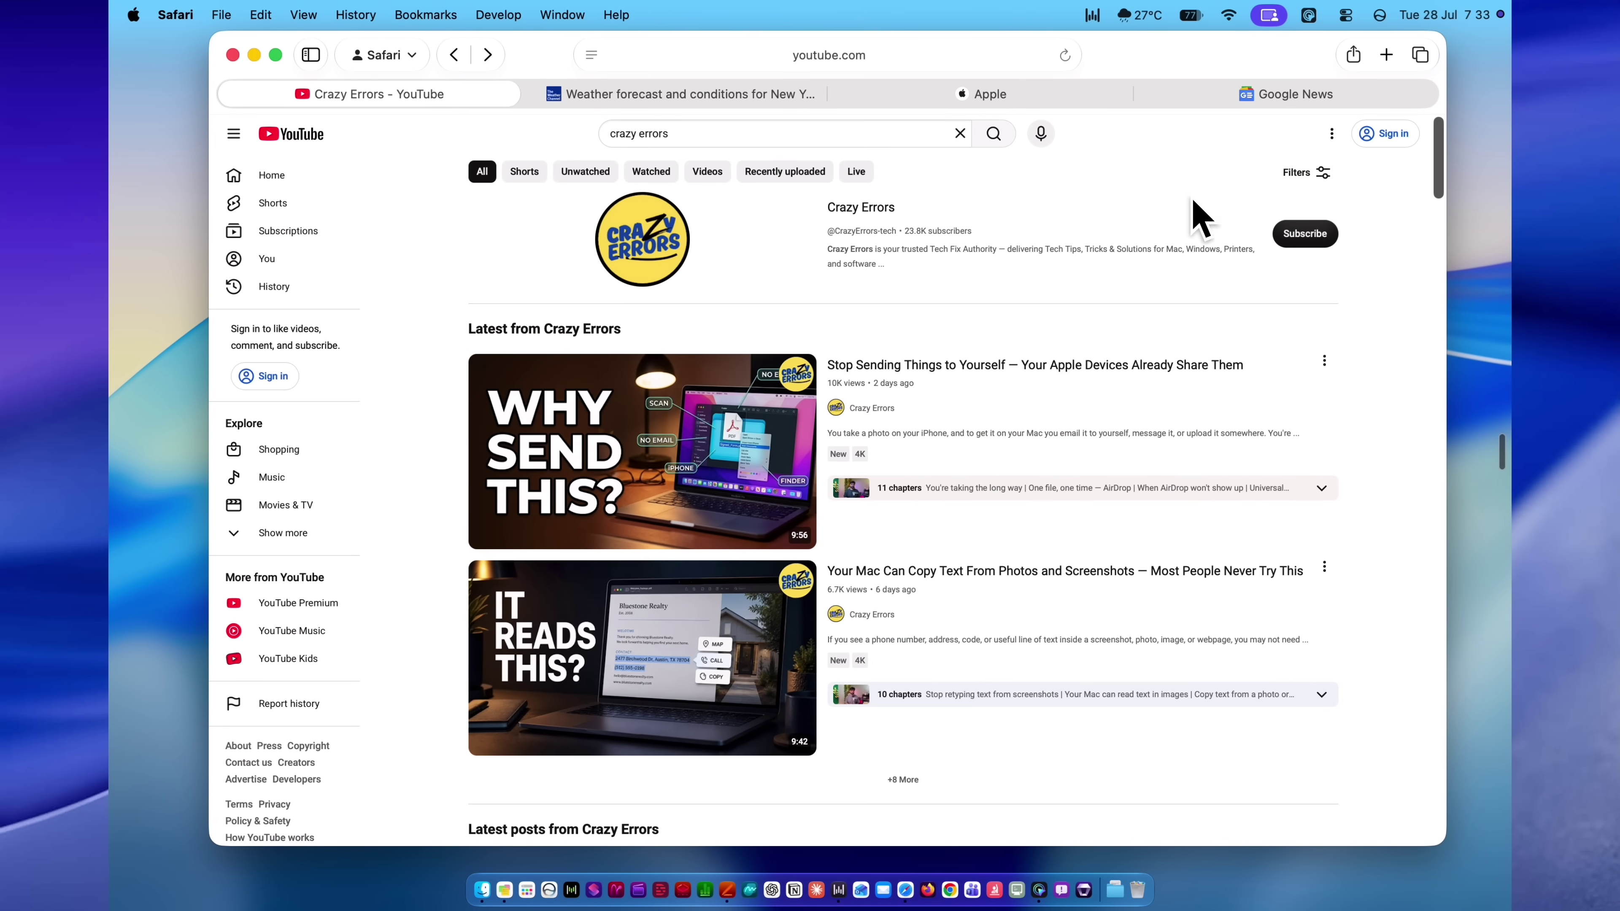
click(1354, 55)
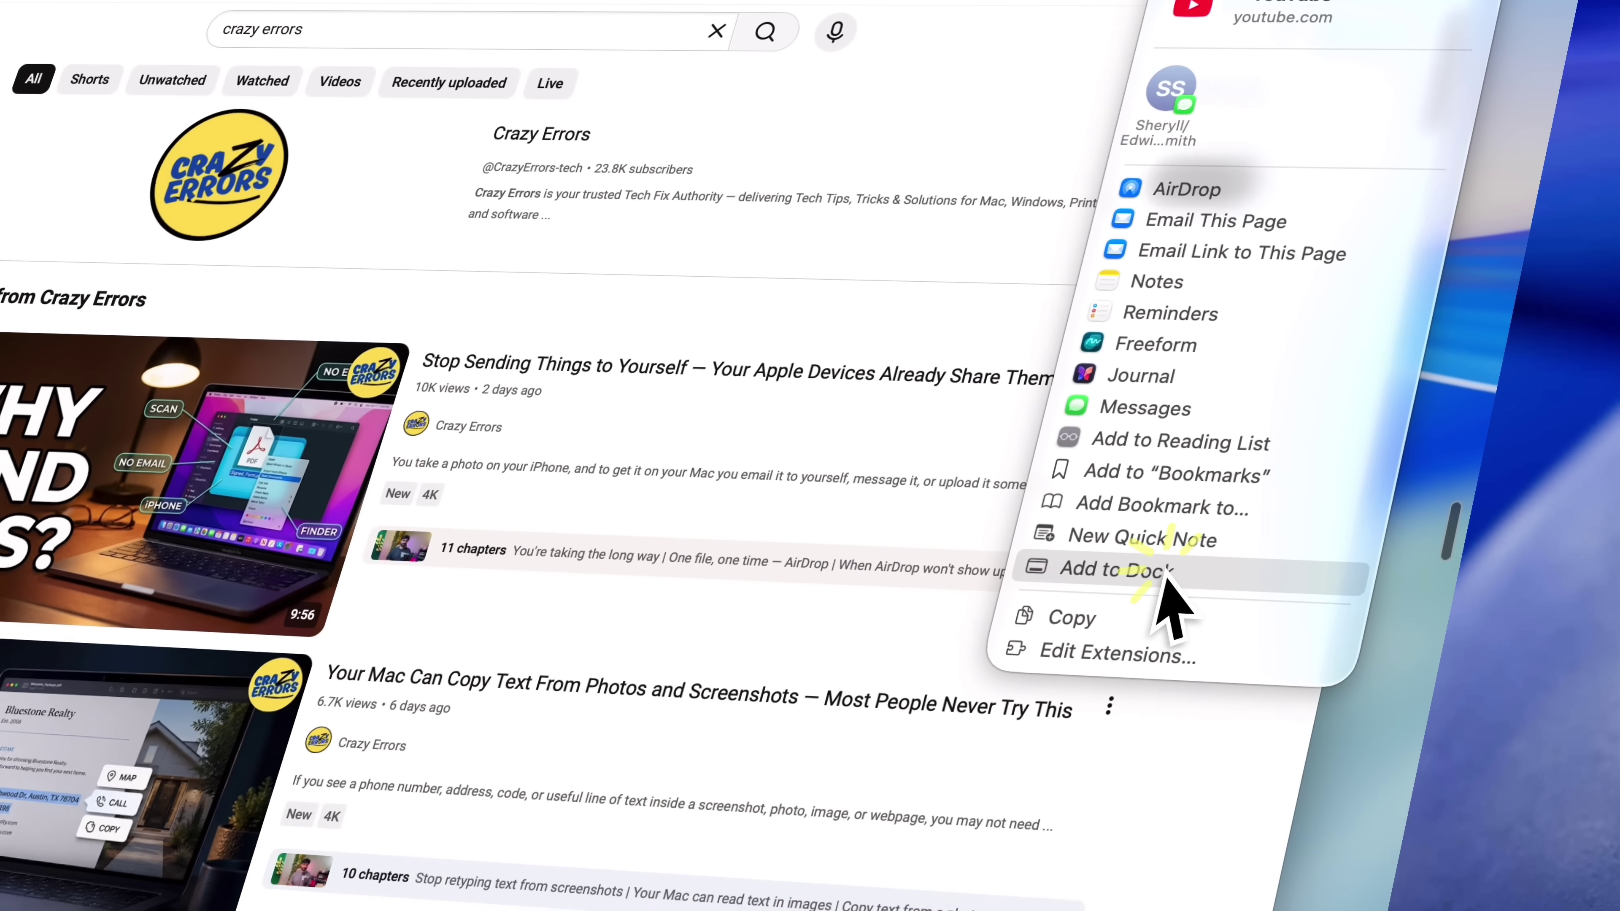
click(1011, 765)
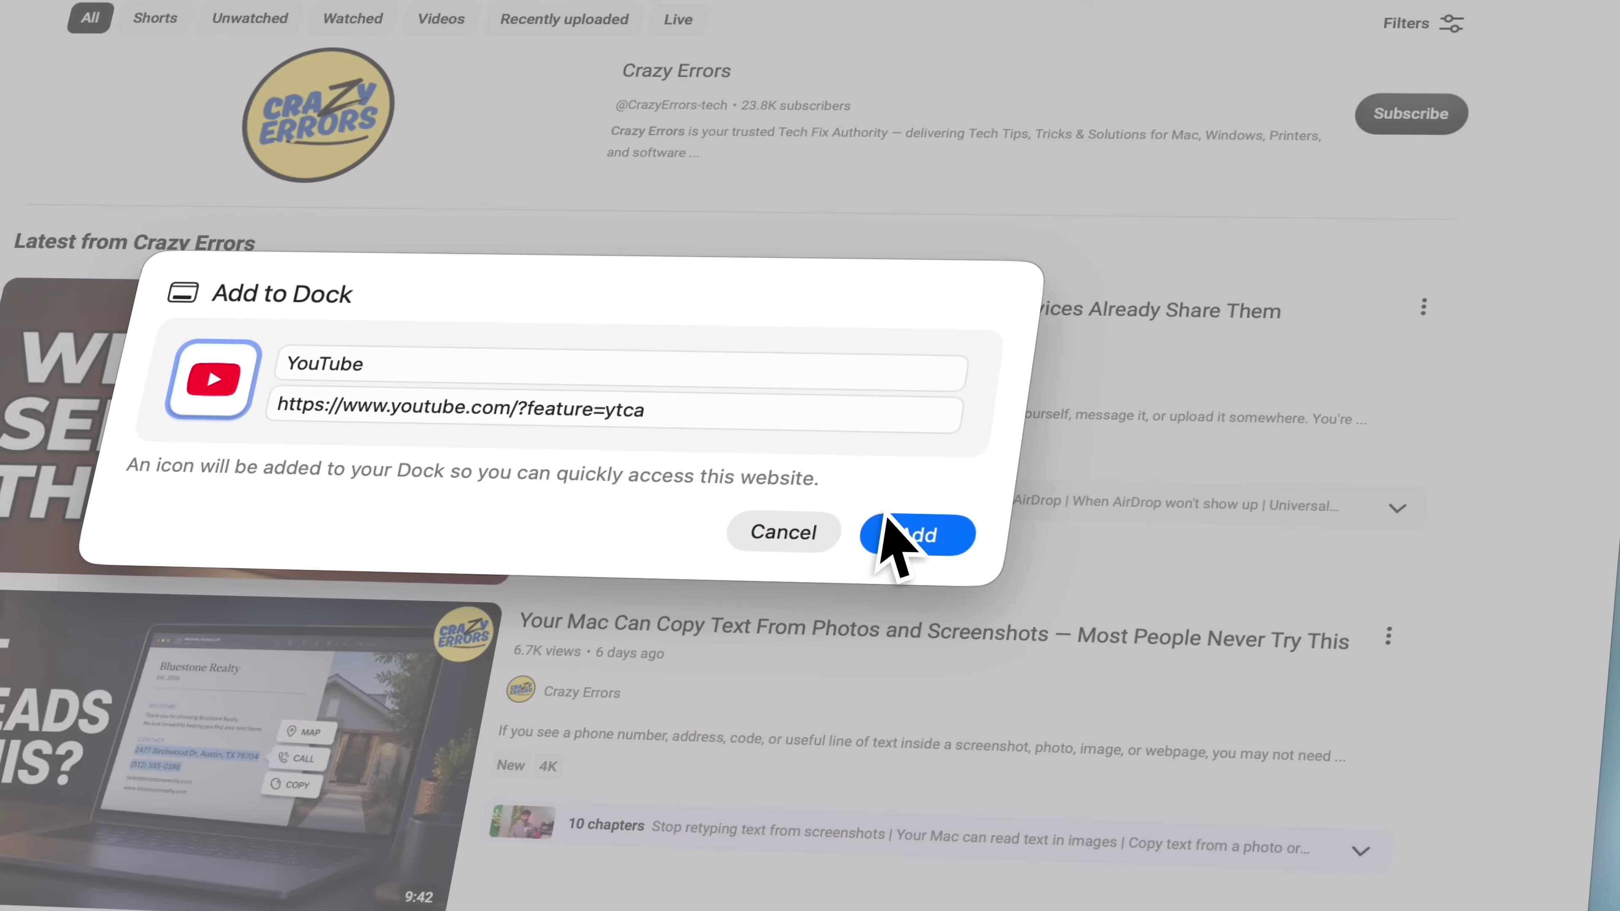
click(696, 593)
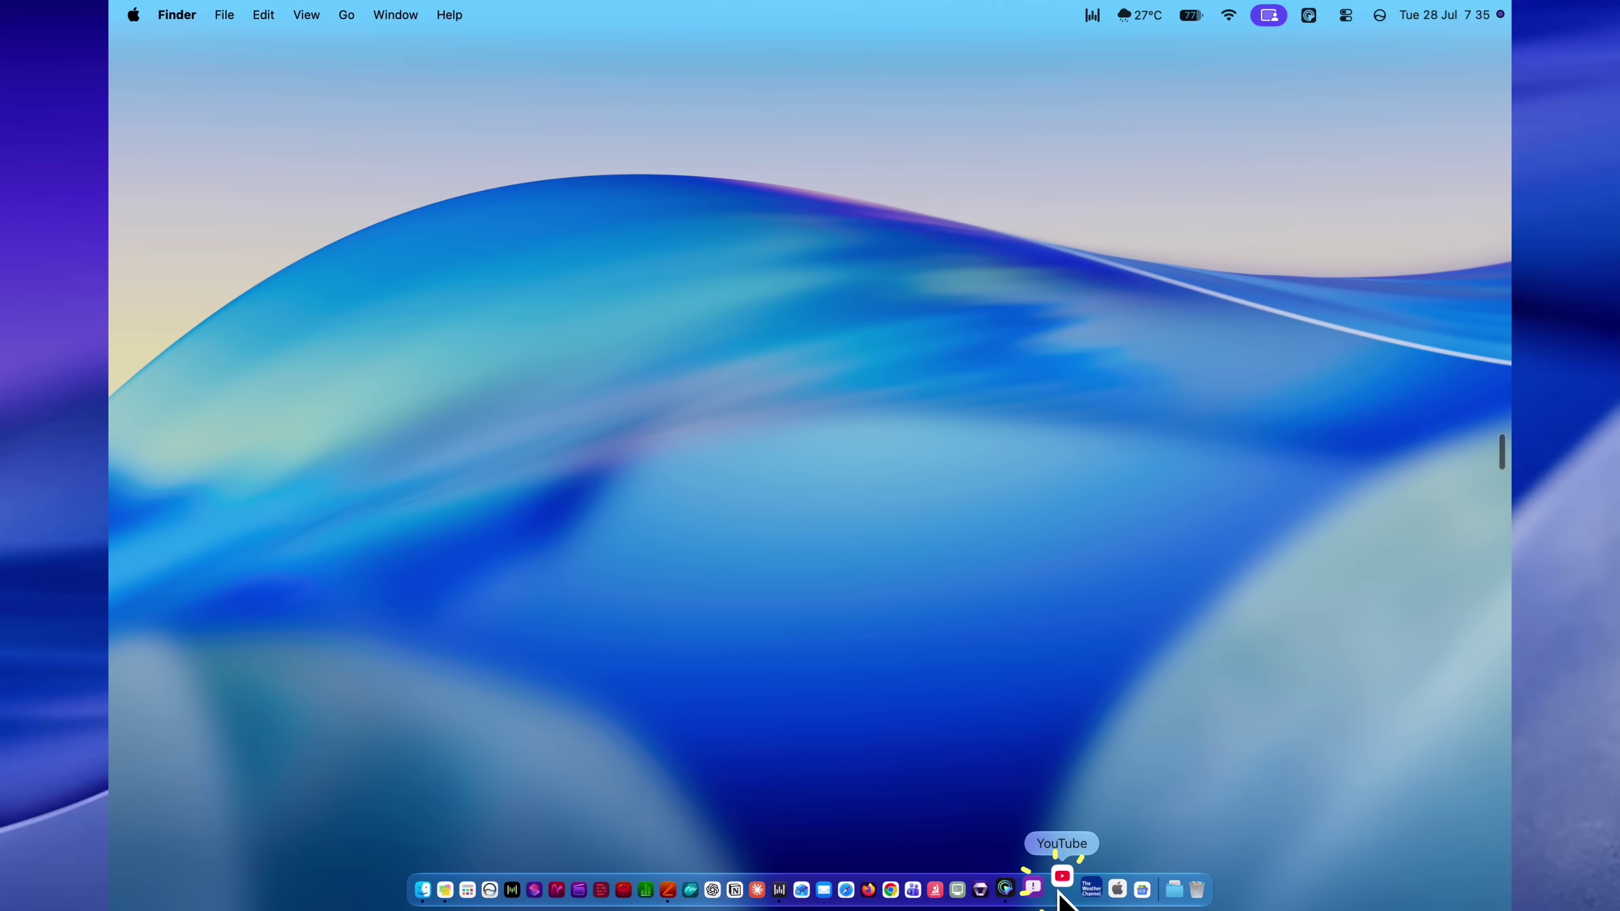
Open the YouTube, Weather, Apple and News web apps from the Dock and look through the news headlines.
click(1062, 887)
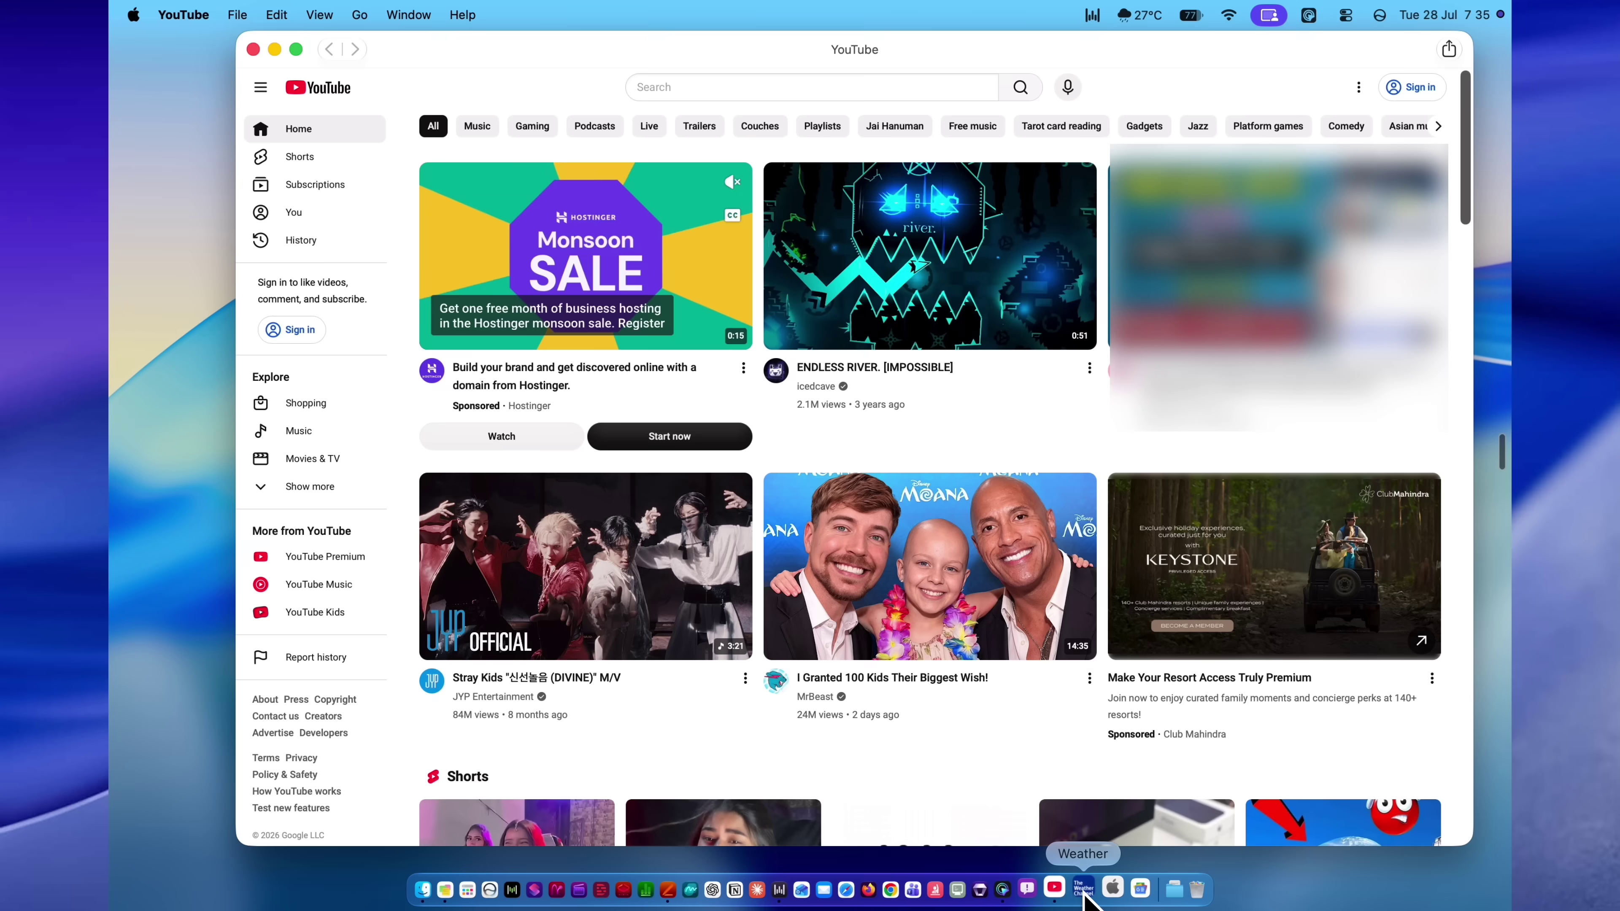
click(1079, 890)
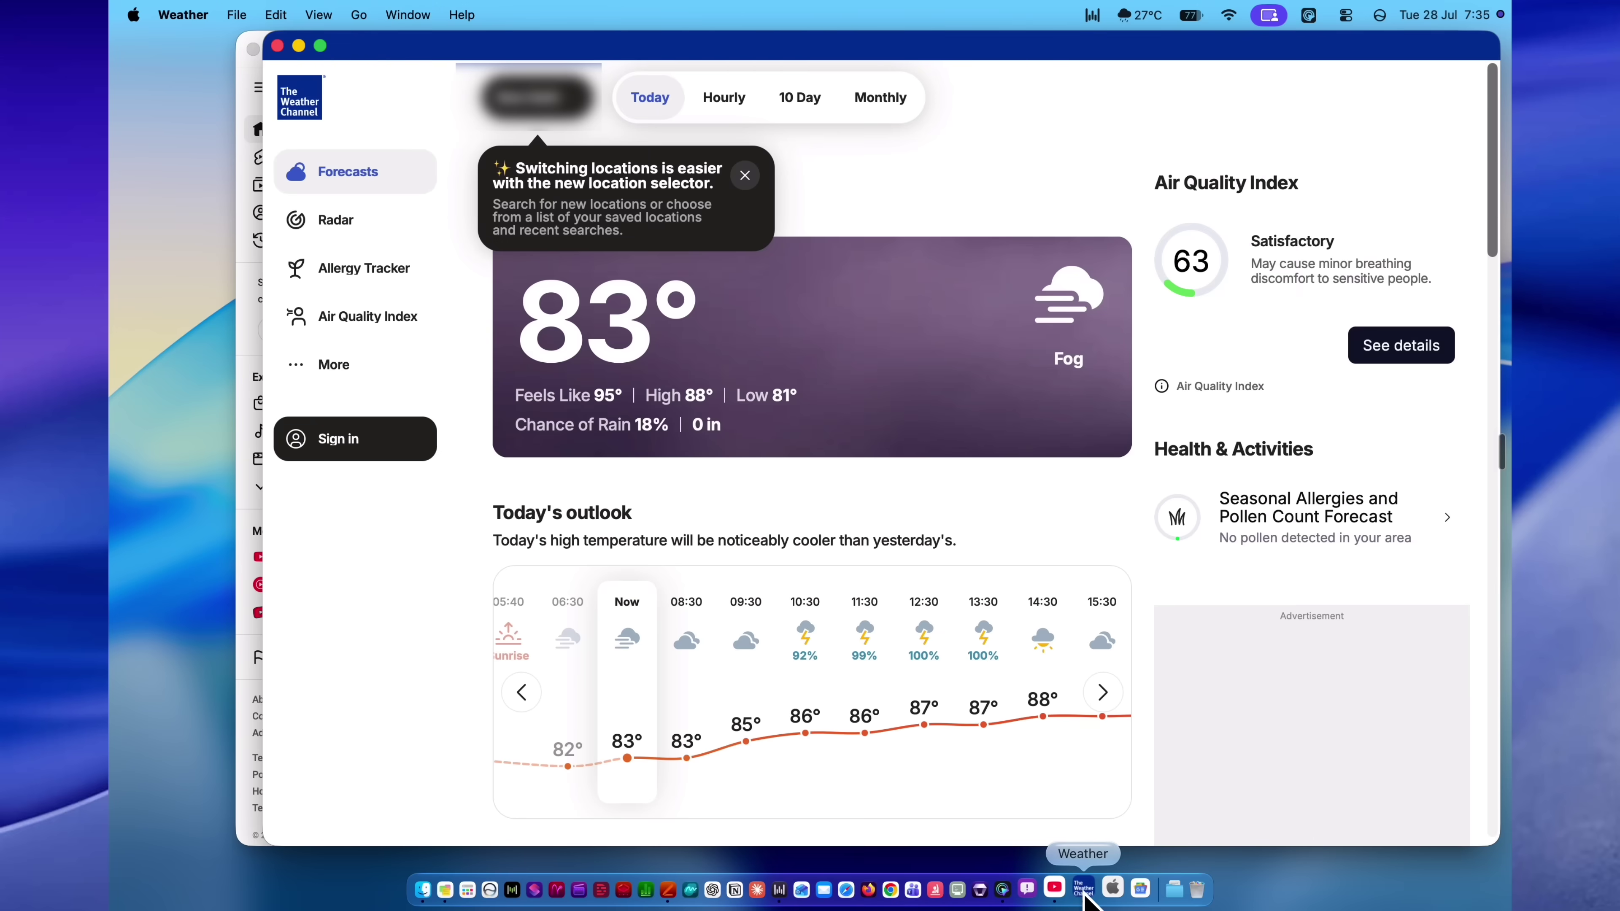
click(1109, 894)
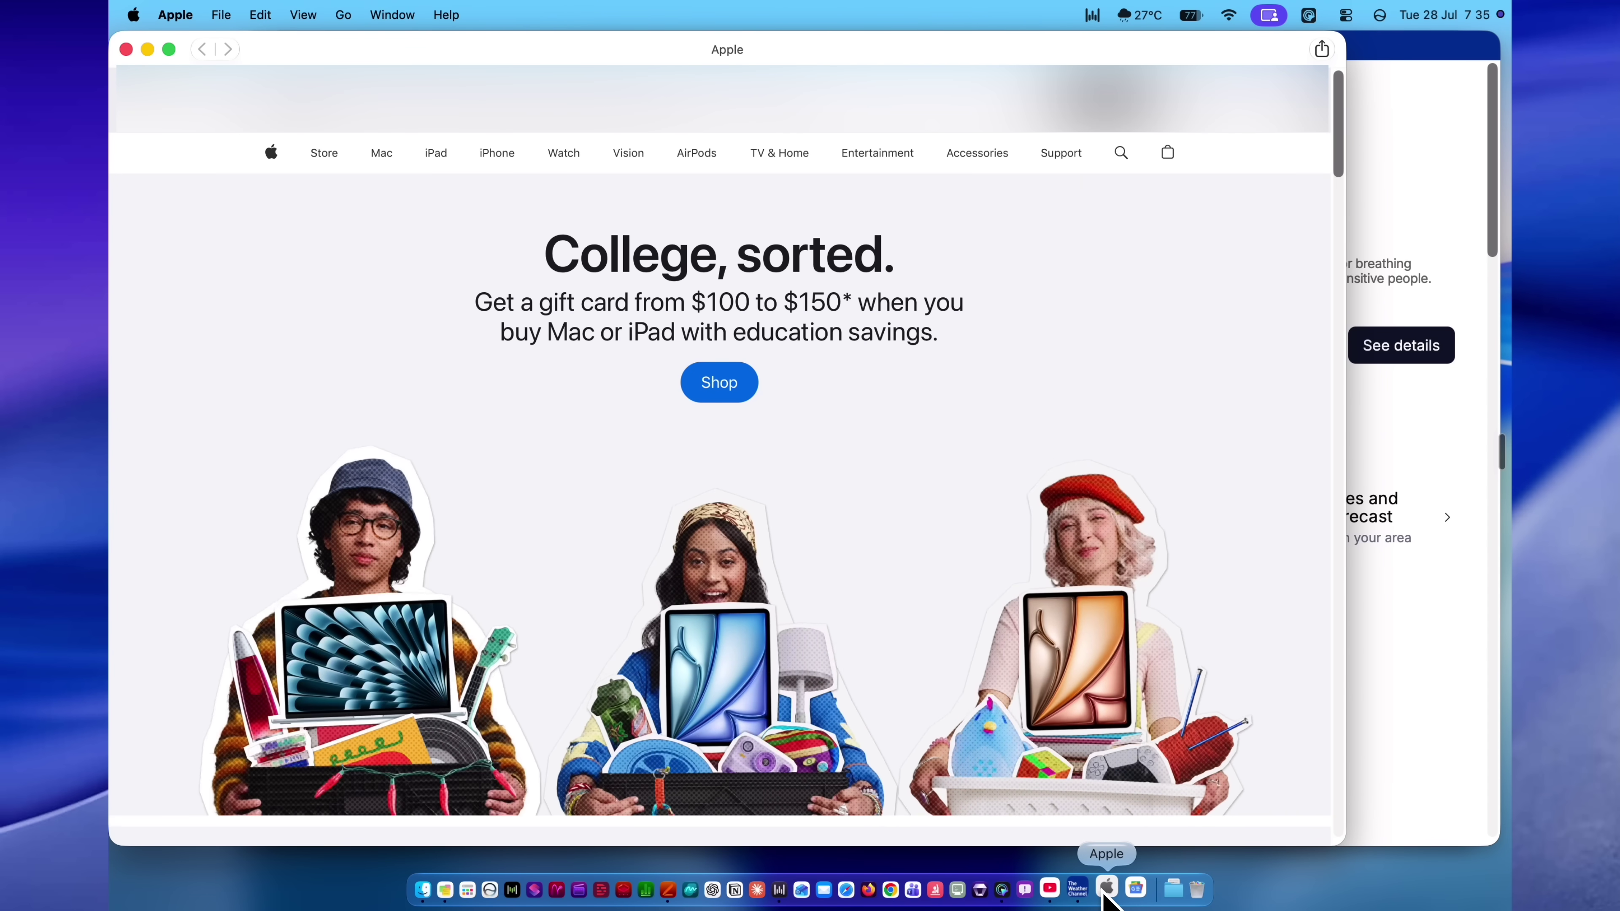
click(1129, 890)
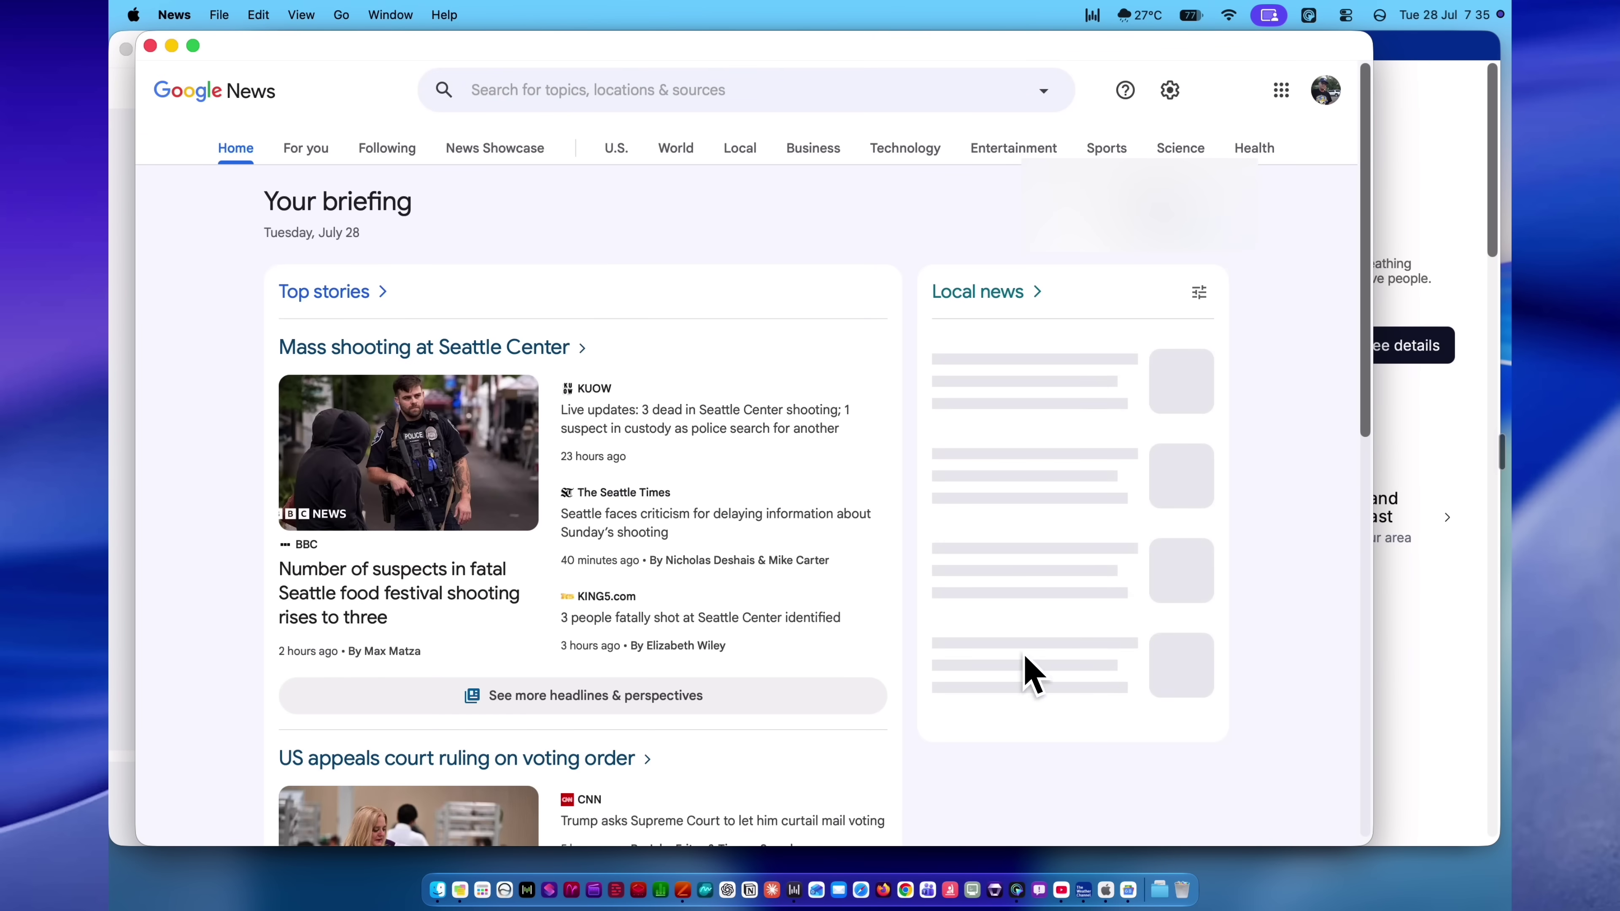
scroll(1021, 647, down, 5)
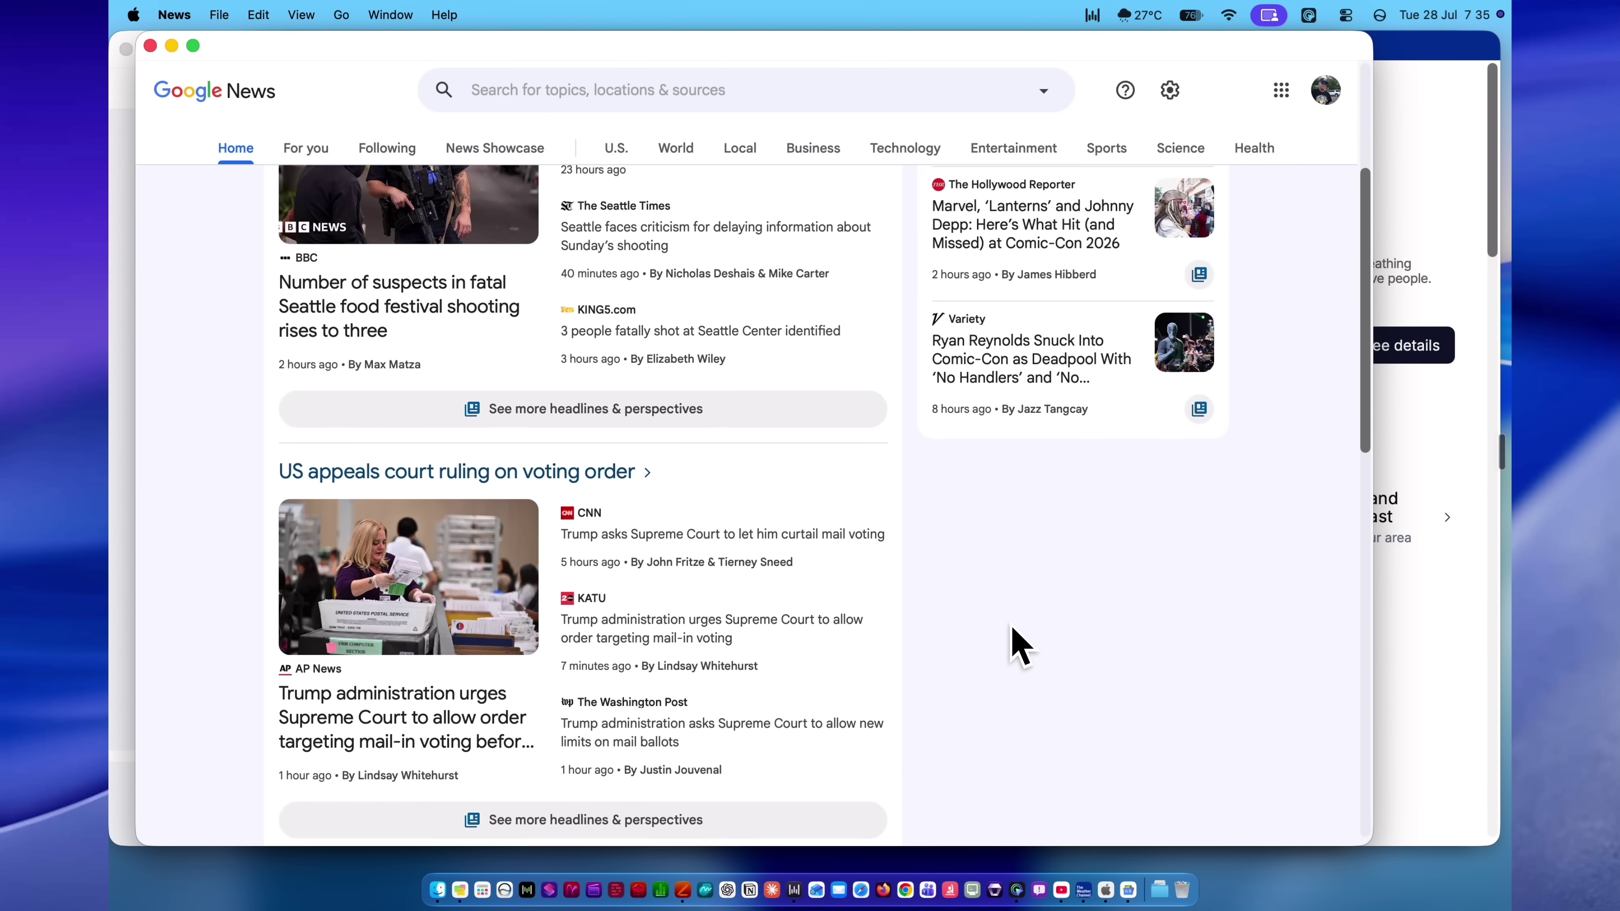
scroll(1020, 648, down, 5)
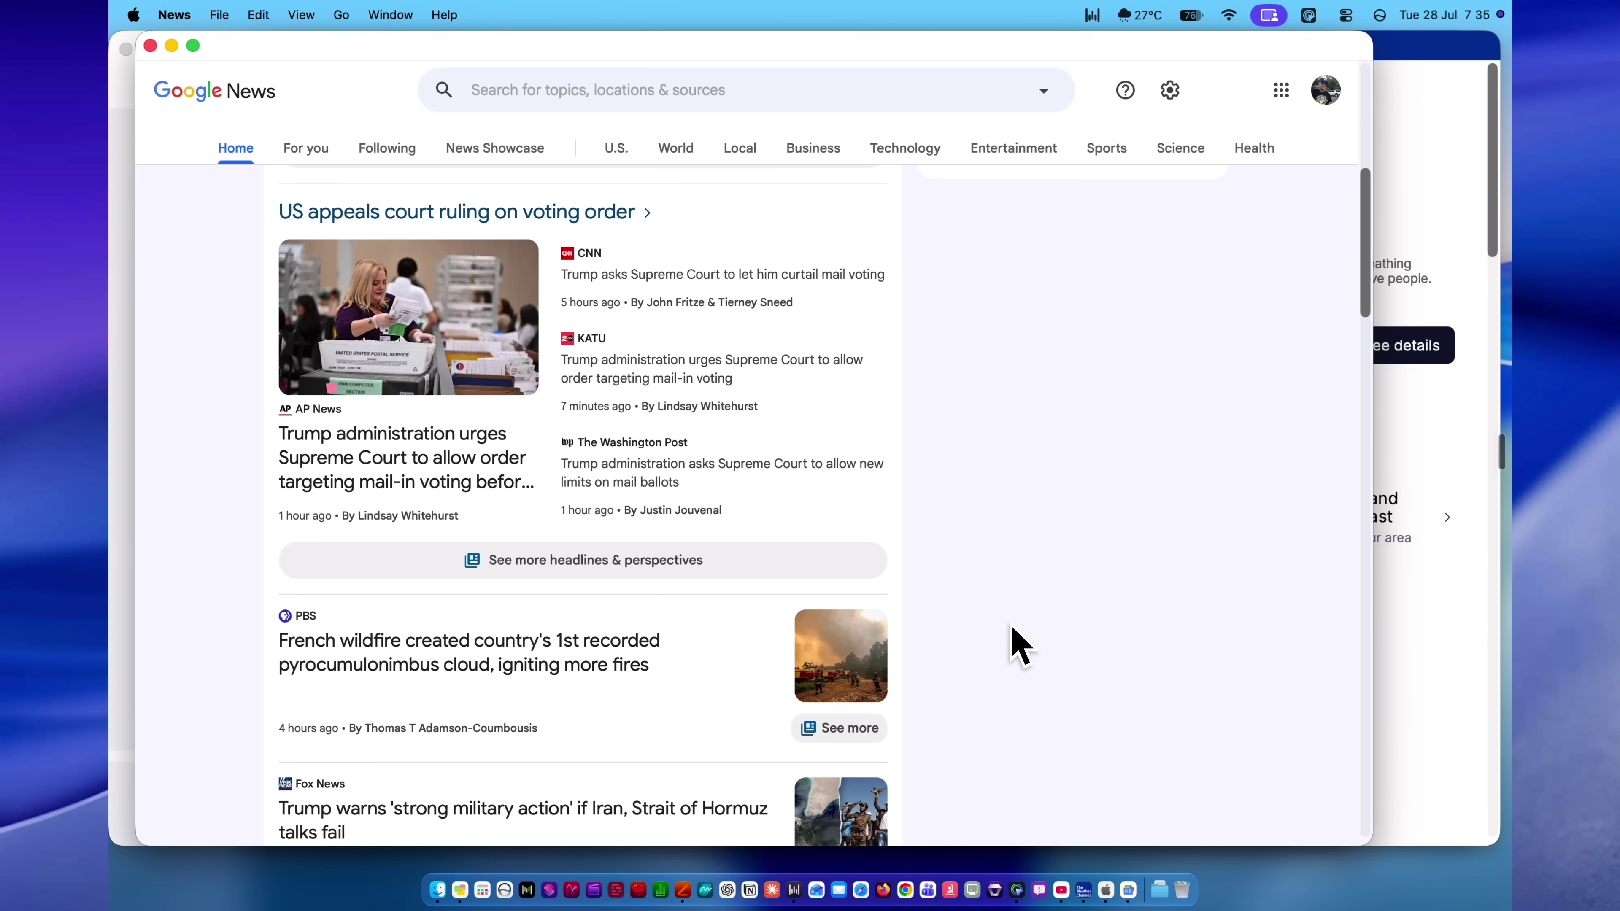
key(ctrl+Up)
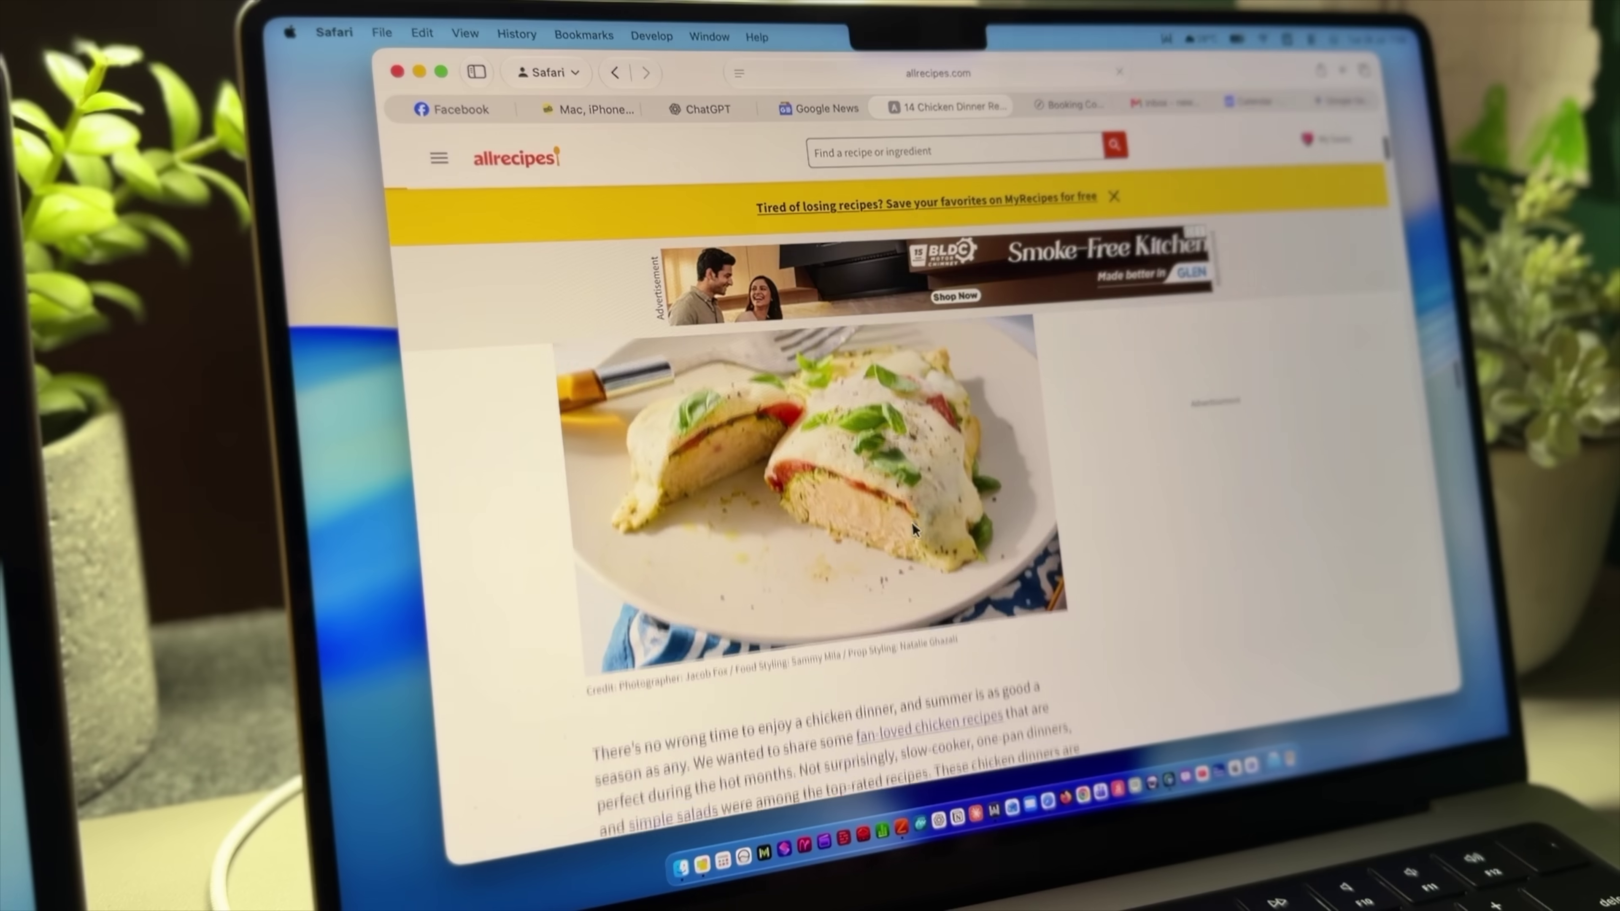
Look through the chicken dinner recipes article and the Booking page, ending on the Google Gemini tab.
scroll(913, 523, down, 3)
scroll(916, 494, down, 3)
click(1067, 105)
triple_click(759, 354)
right_click(759, 354)
click(800, 408)
click(1291, 128)
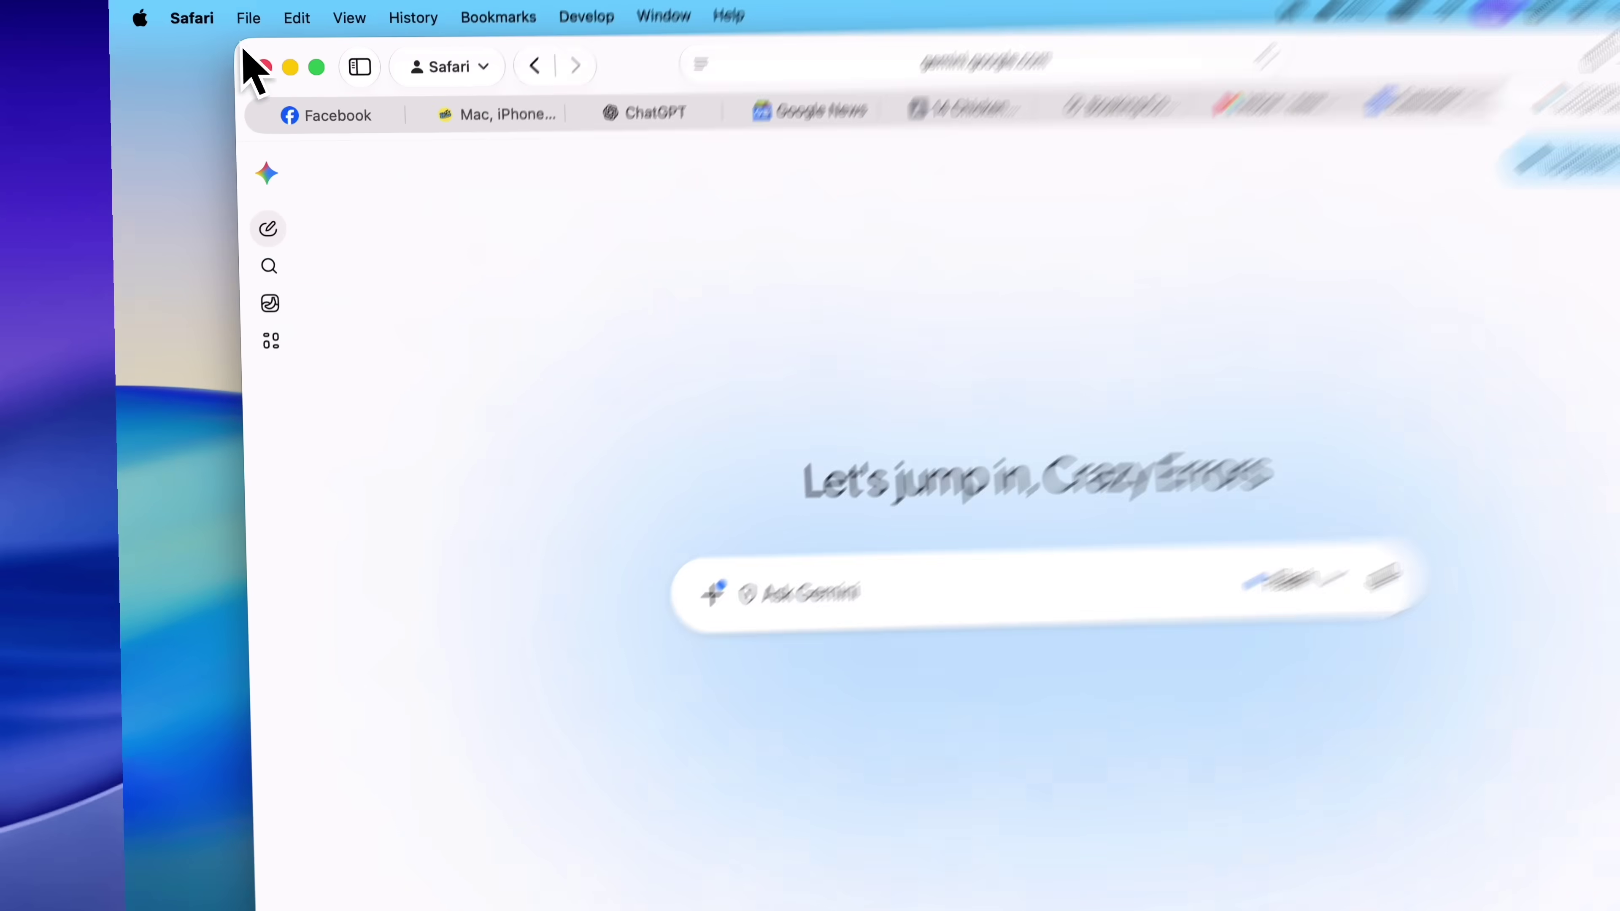
click(175, 15)
click(215, 105)
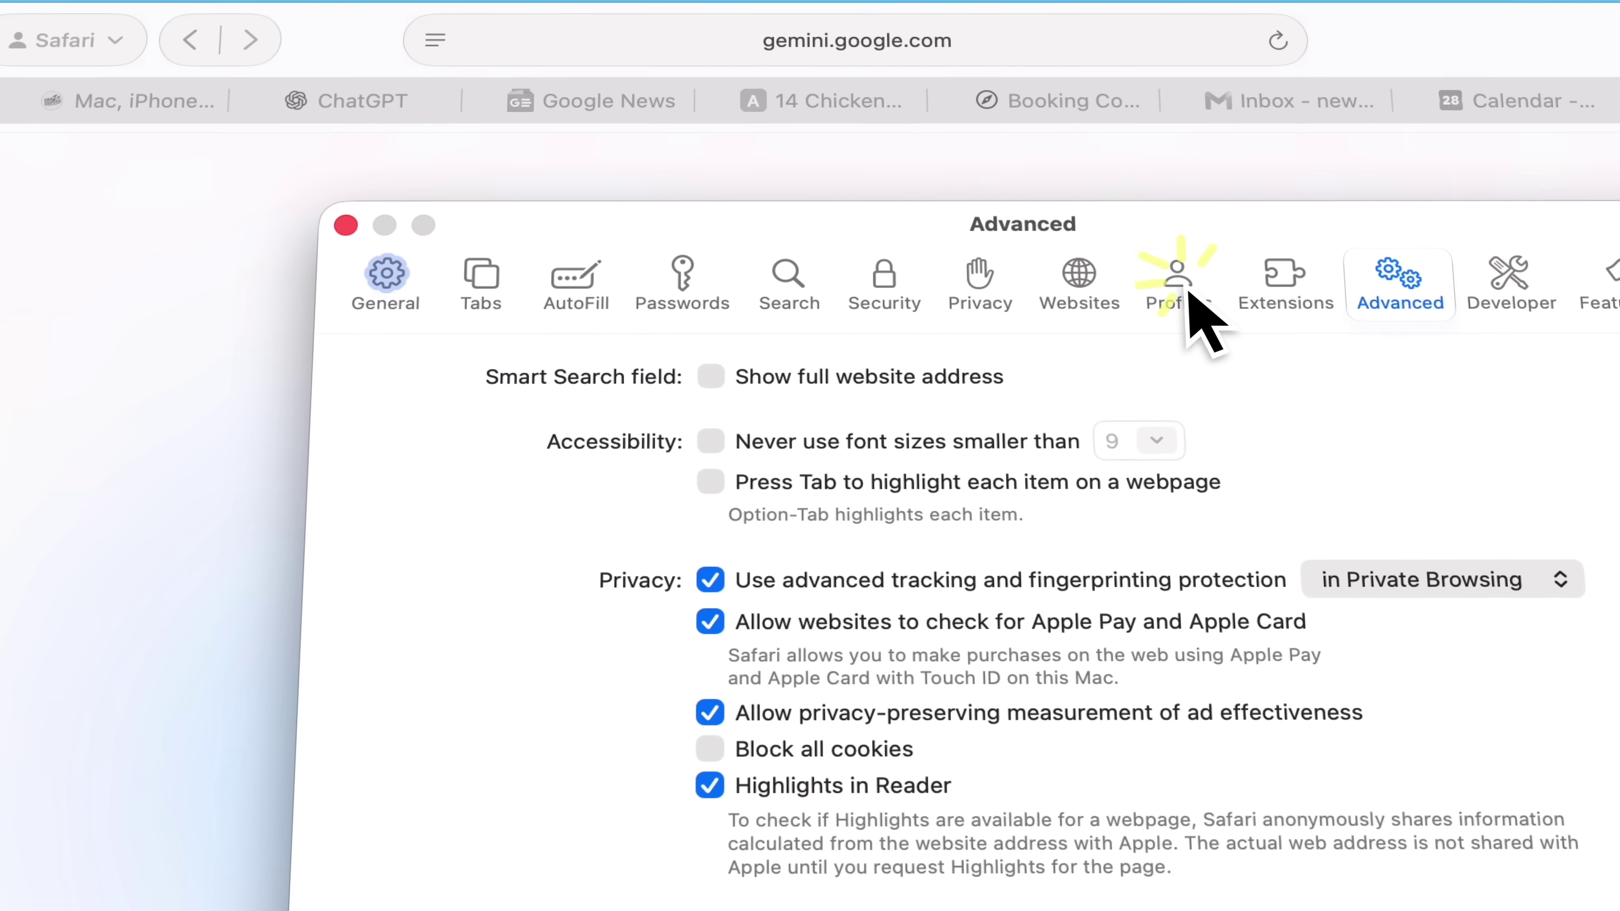
click(1215, 319)
click(510, 549)
click(472, 546)
click(332, 891)
text(Work)
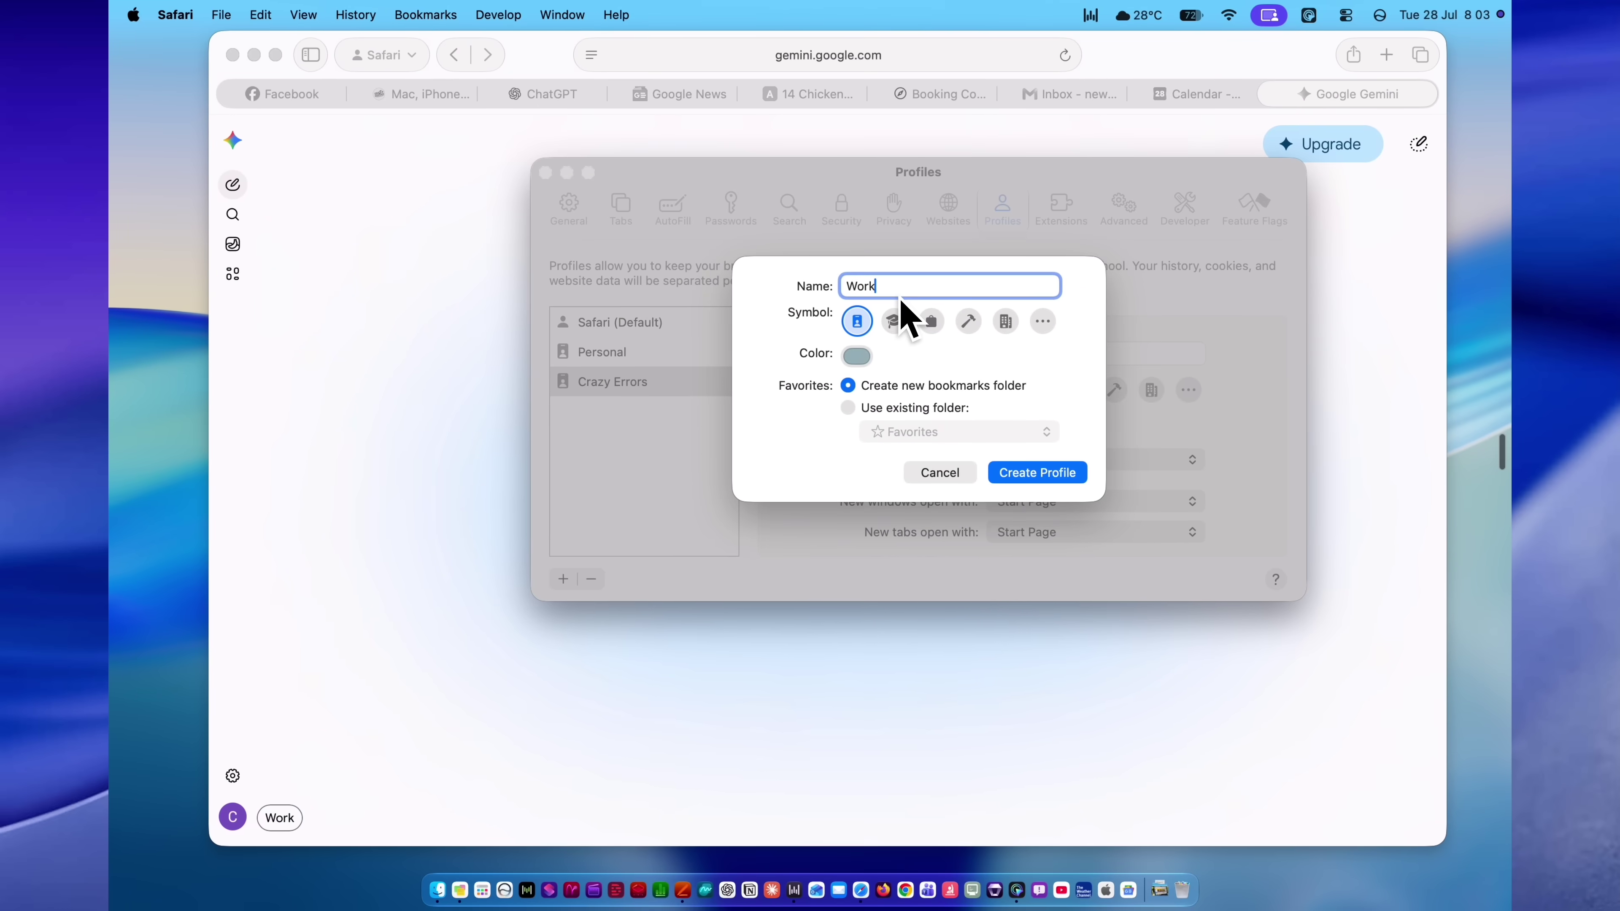
Give the Work profile the briefcase symbol and a blue color, create it and close the settings.
click(932, 322)
click(856, 356)
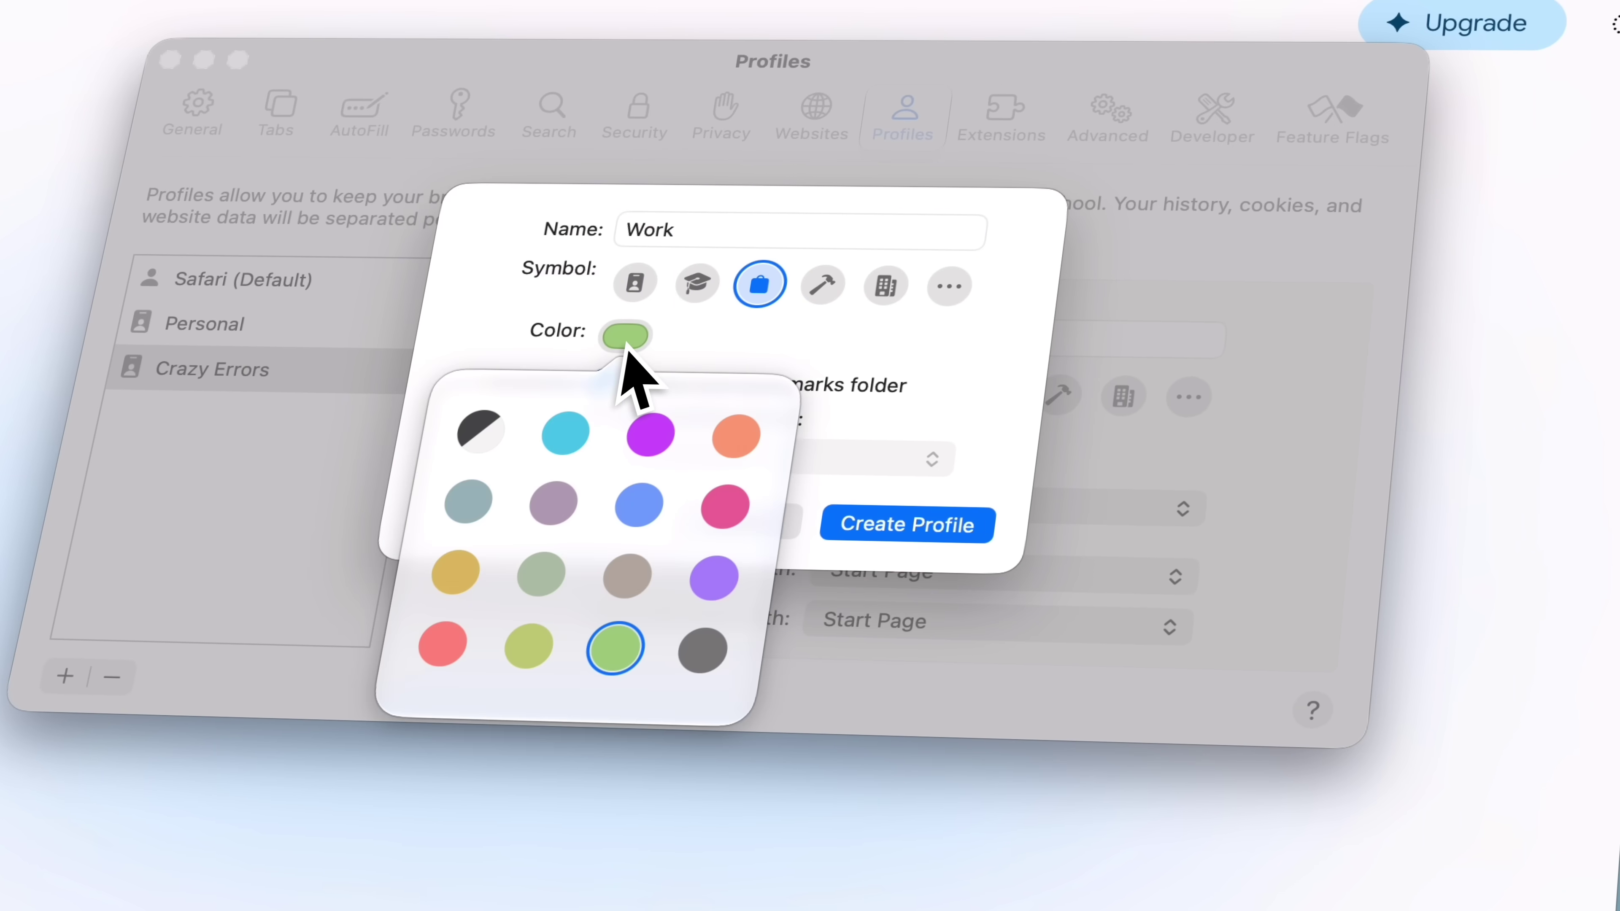
click(963, 437)
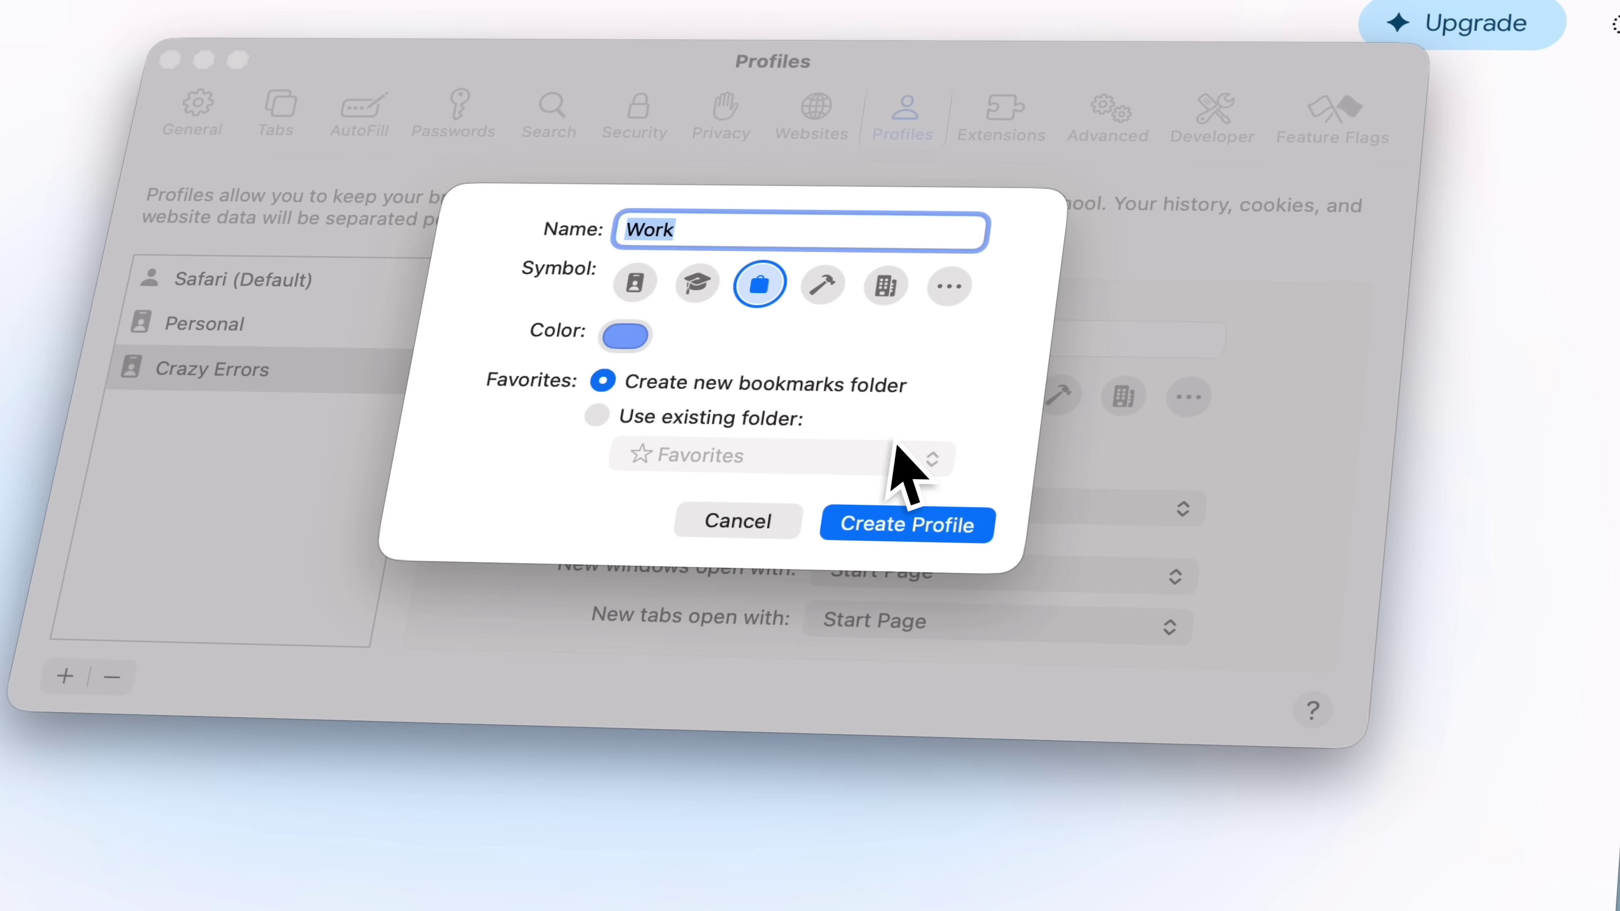
click(896, 526)
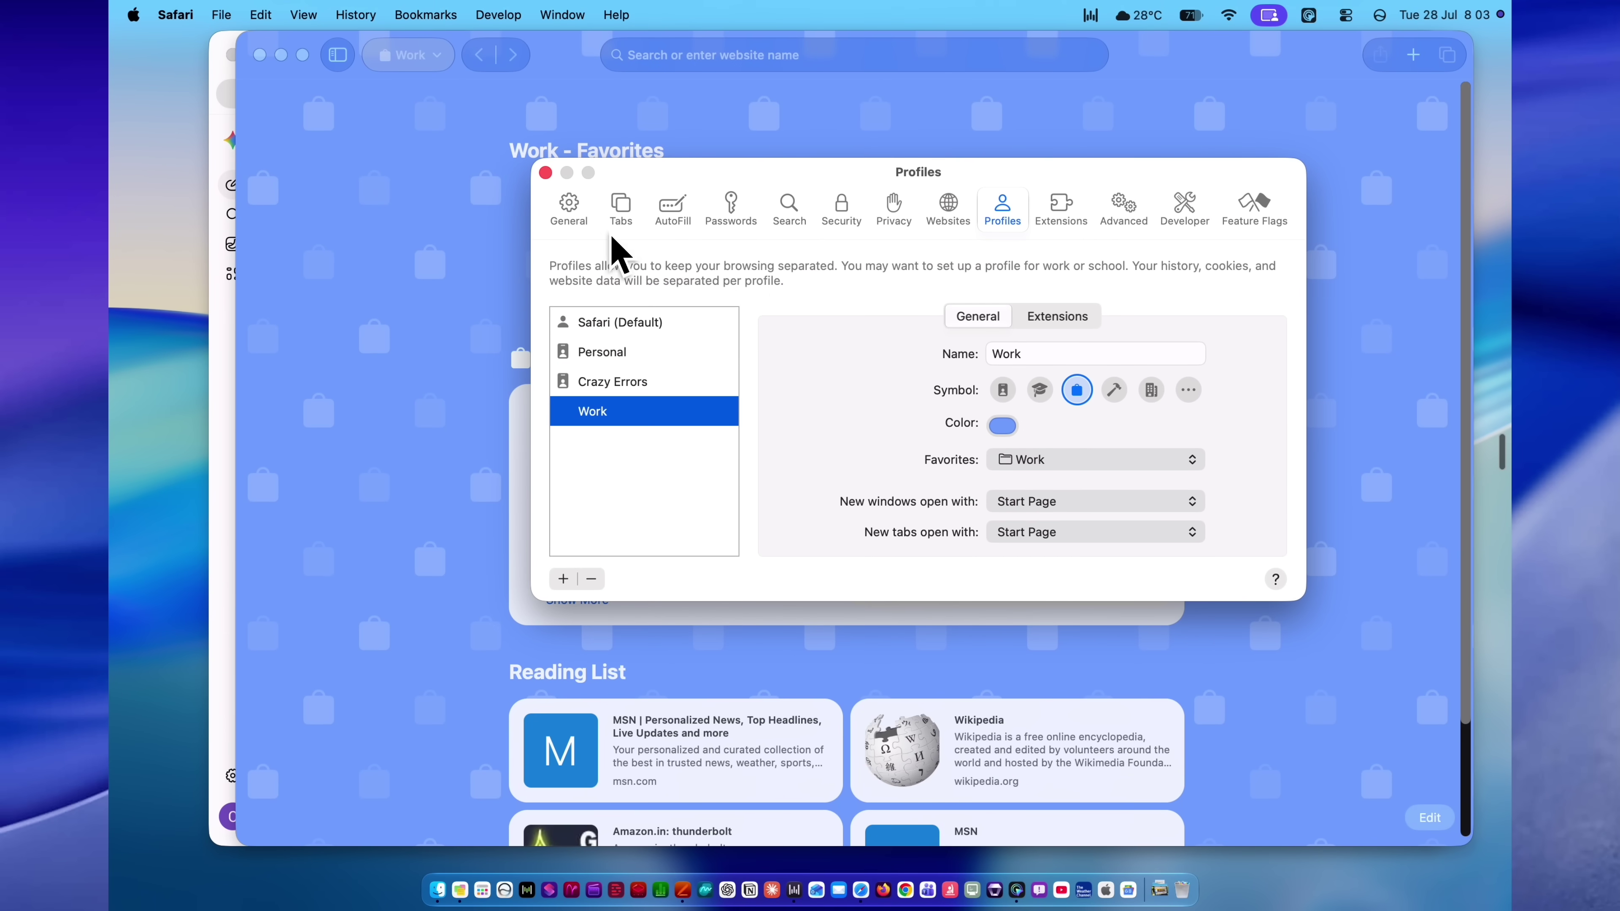
click(545, 173)
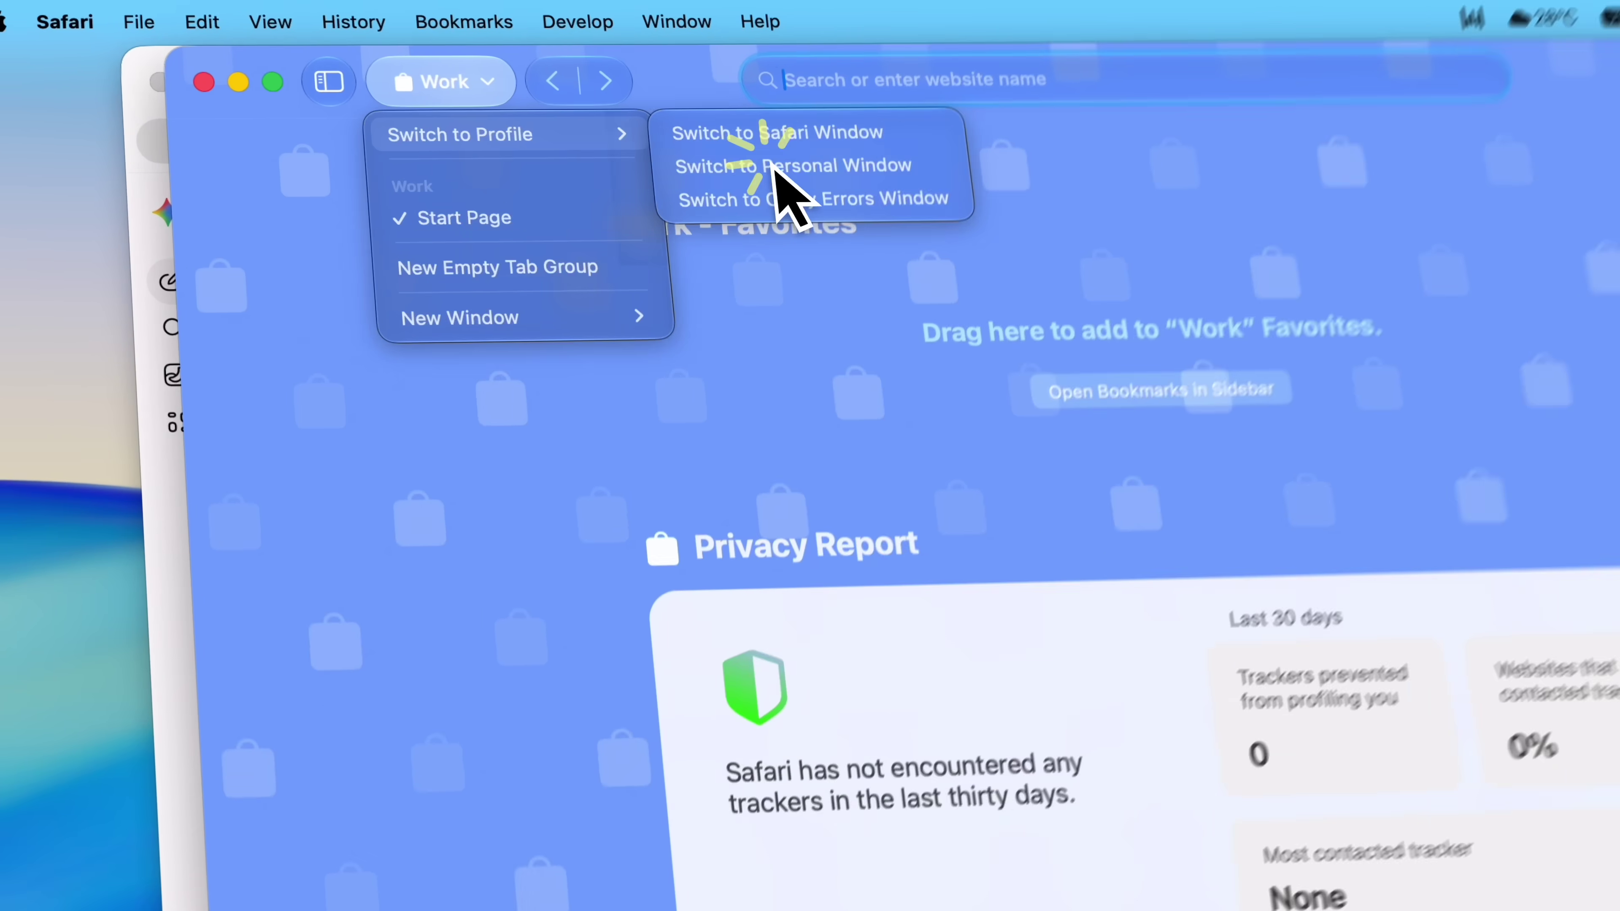
Switch from the Work profile to the Personal profile window and look through its open tabs.
click(628, 113)
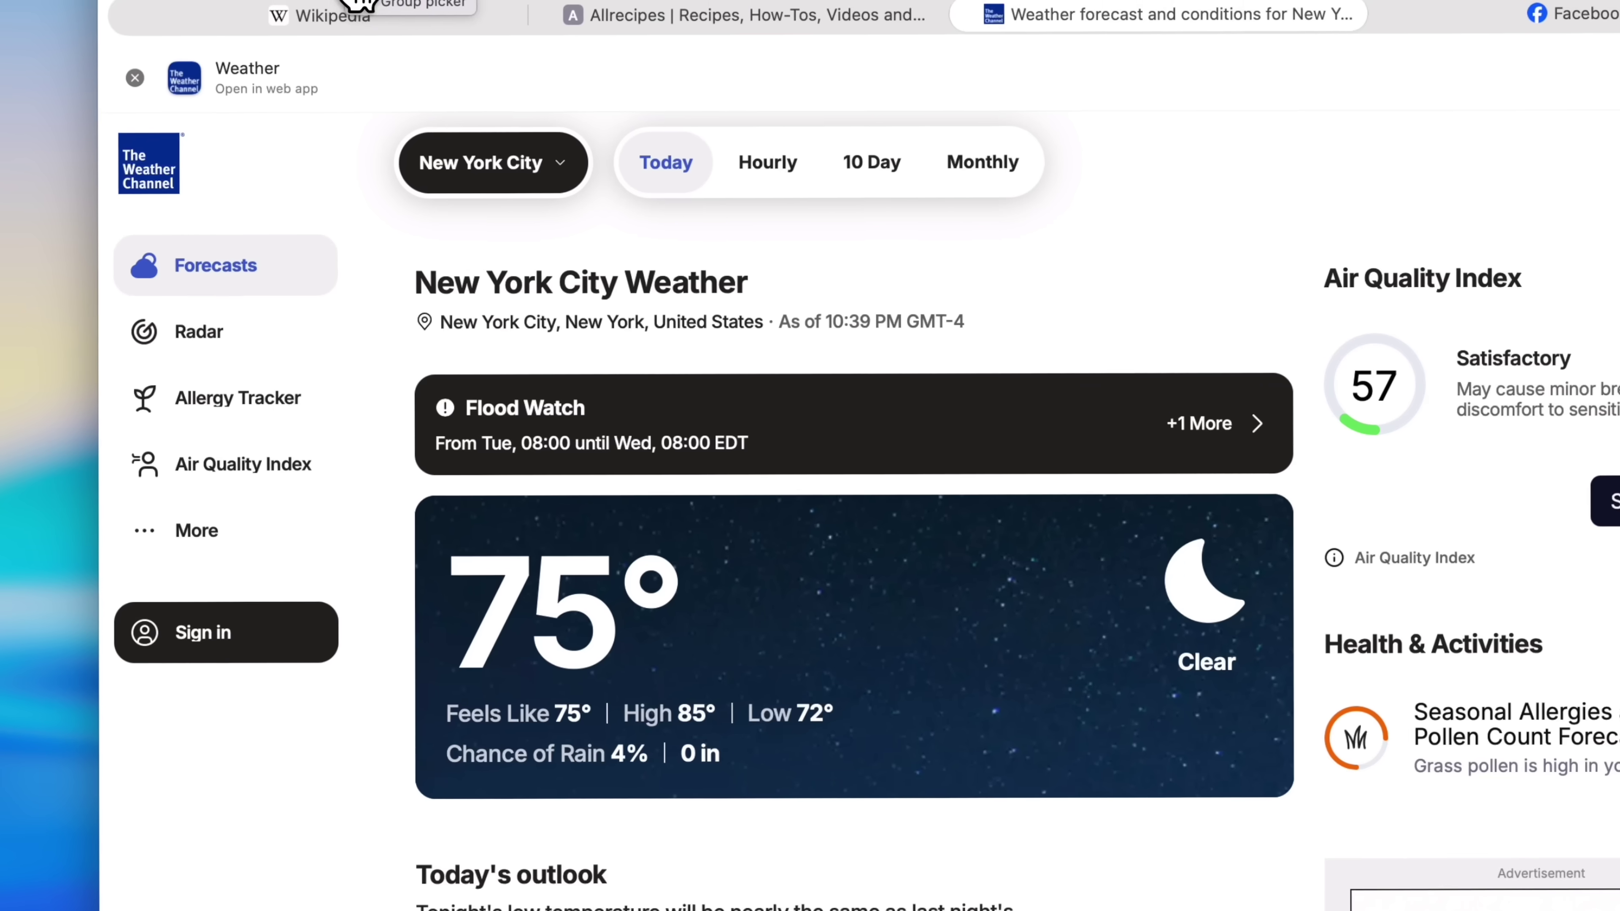
click(424, 42)
click(1212, 36)
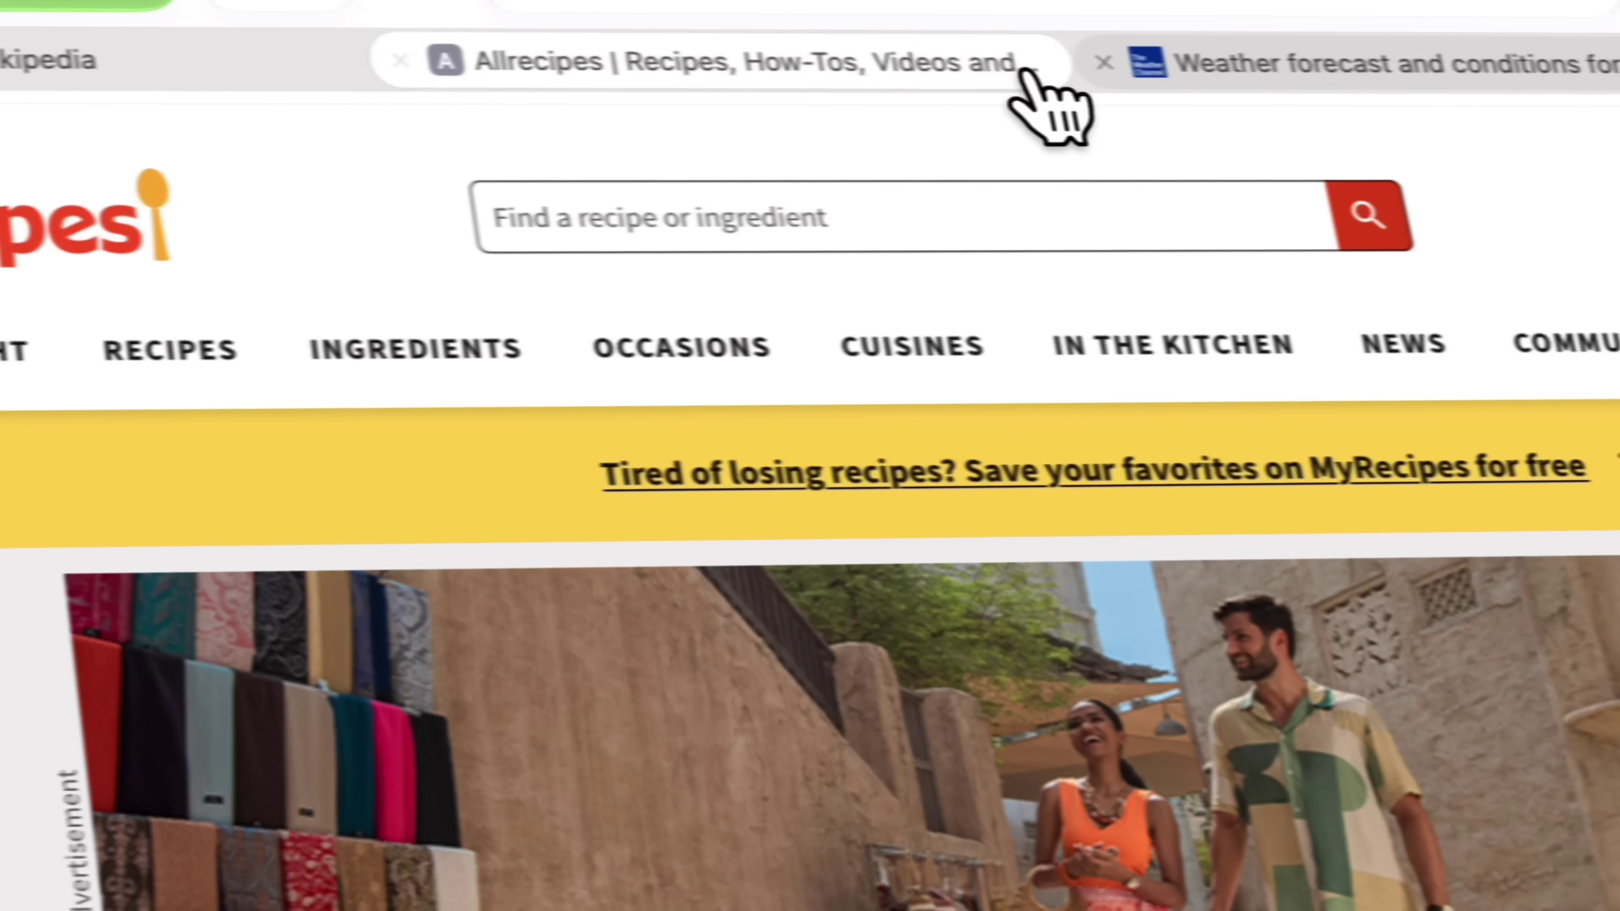
click(1556, 33)
click(1565, 57)
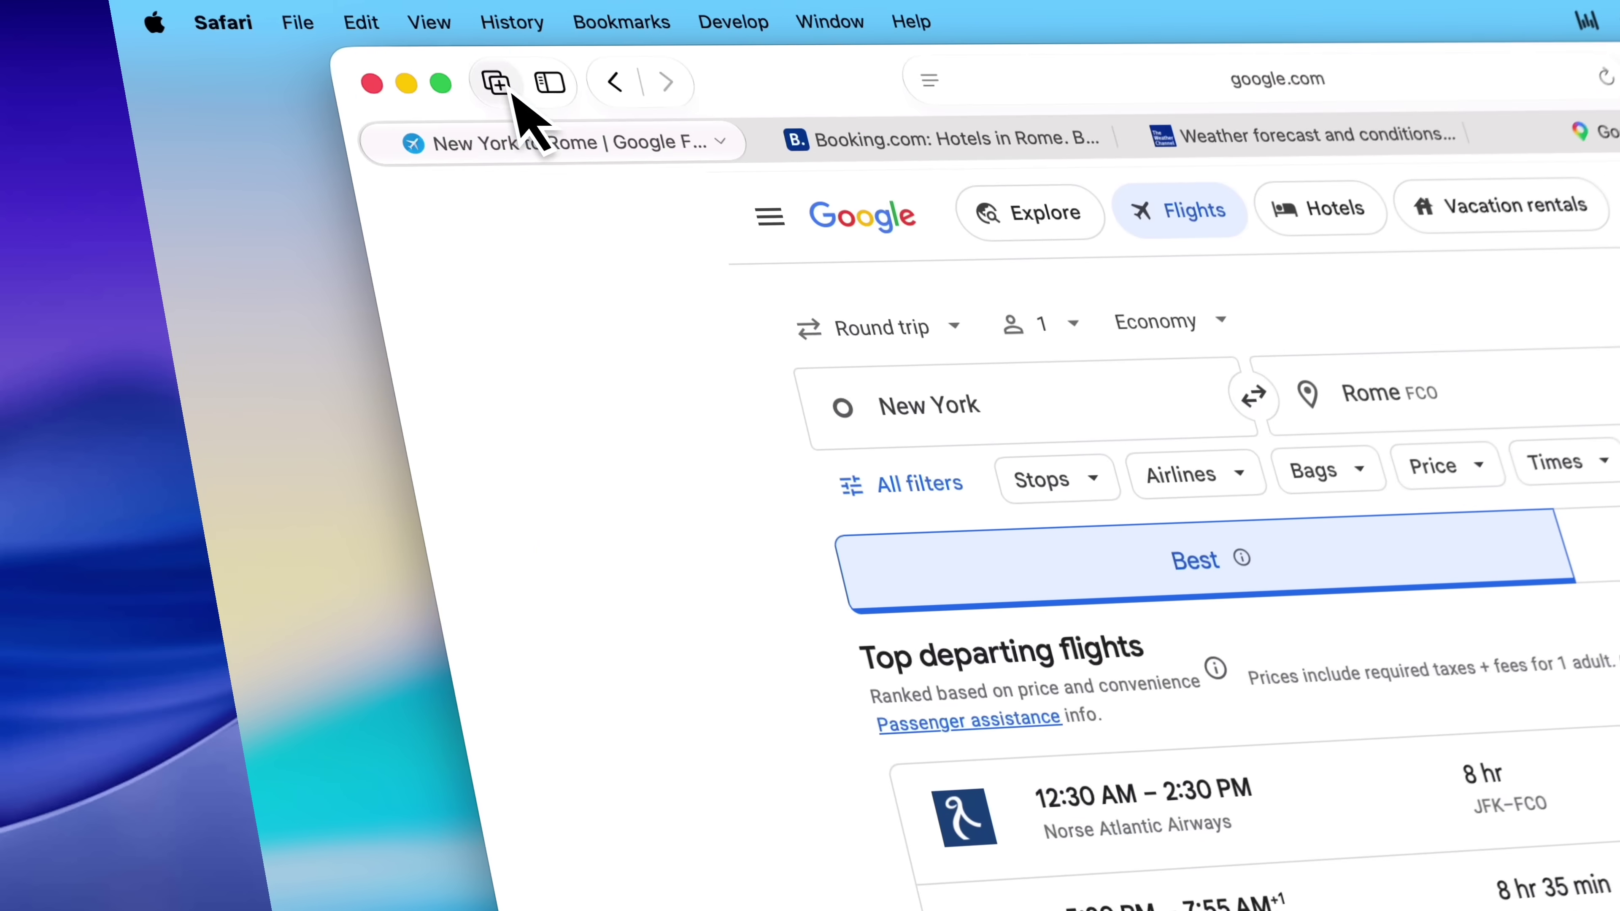
Show the sidebar and move the New York to Rome flights tab into a new tab group named Trip Planning.
click(336, 50)
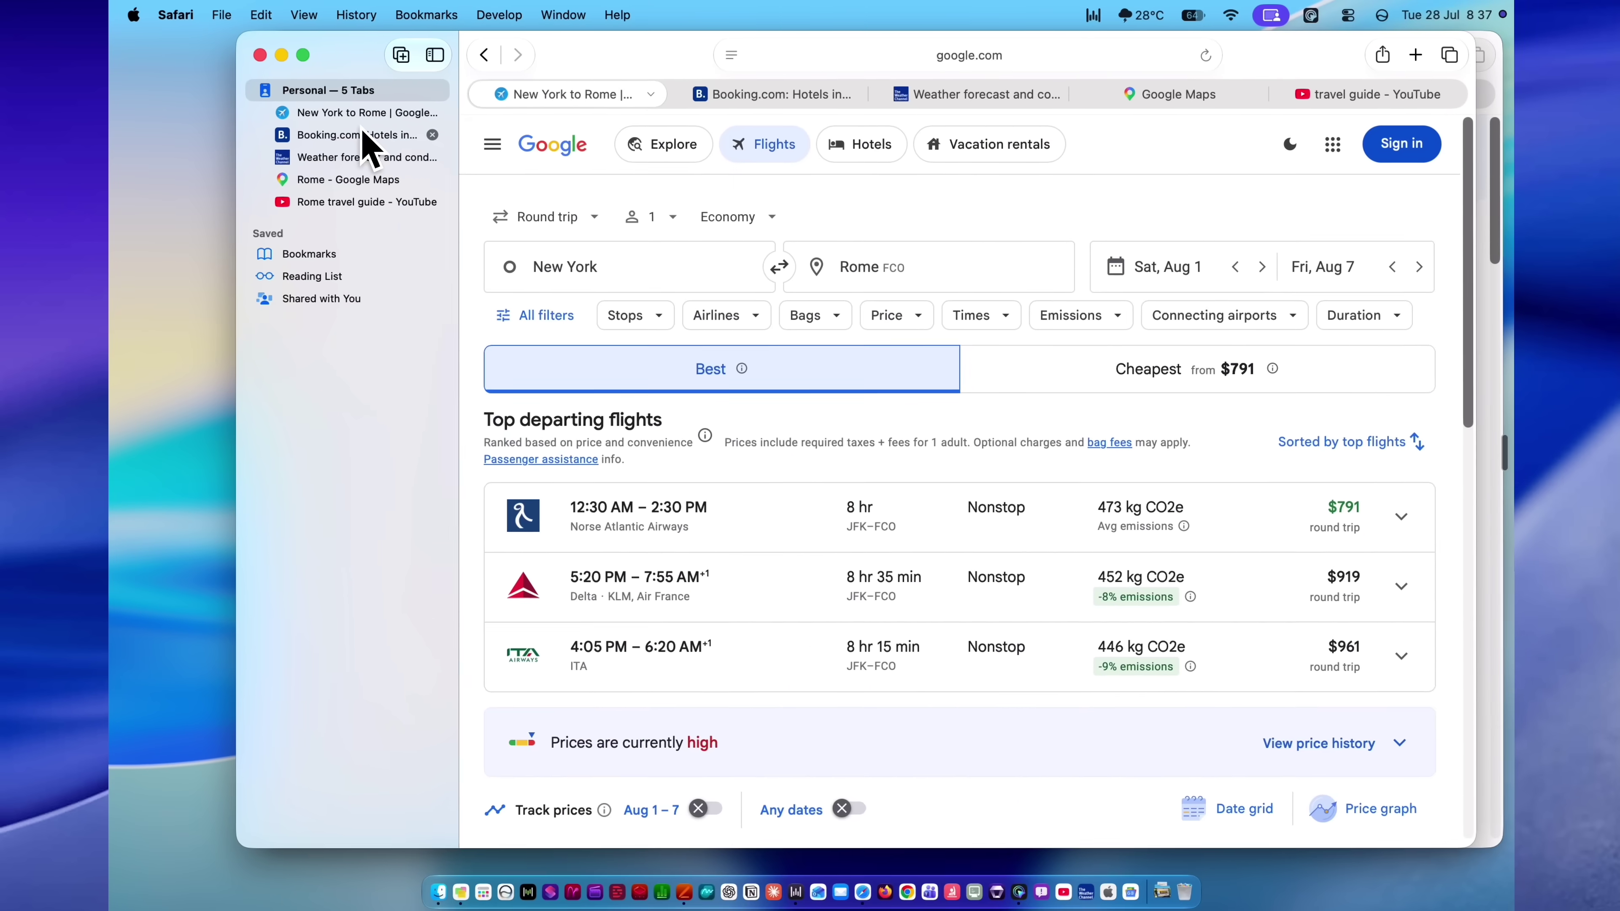
right_click(577, 115)
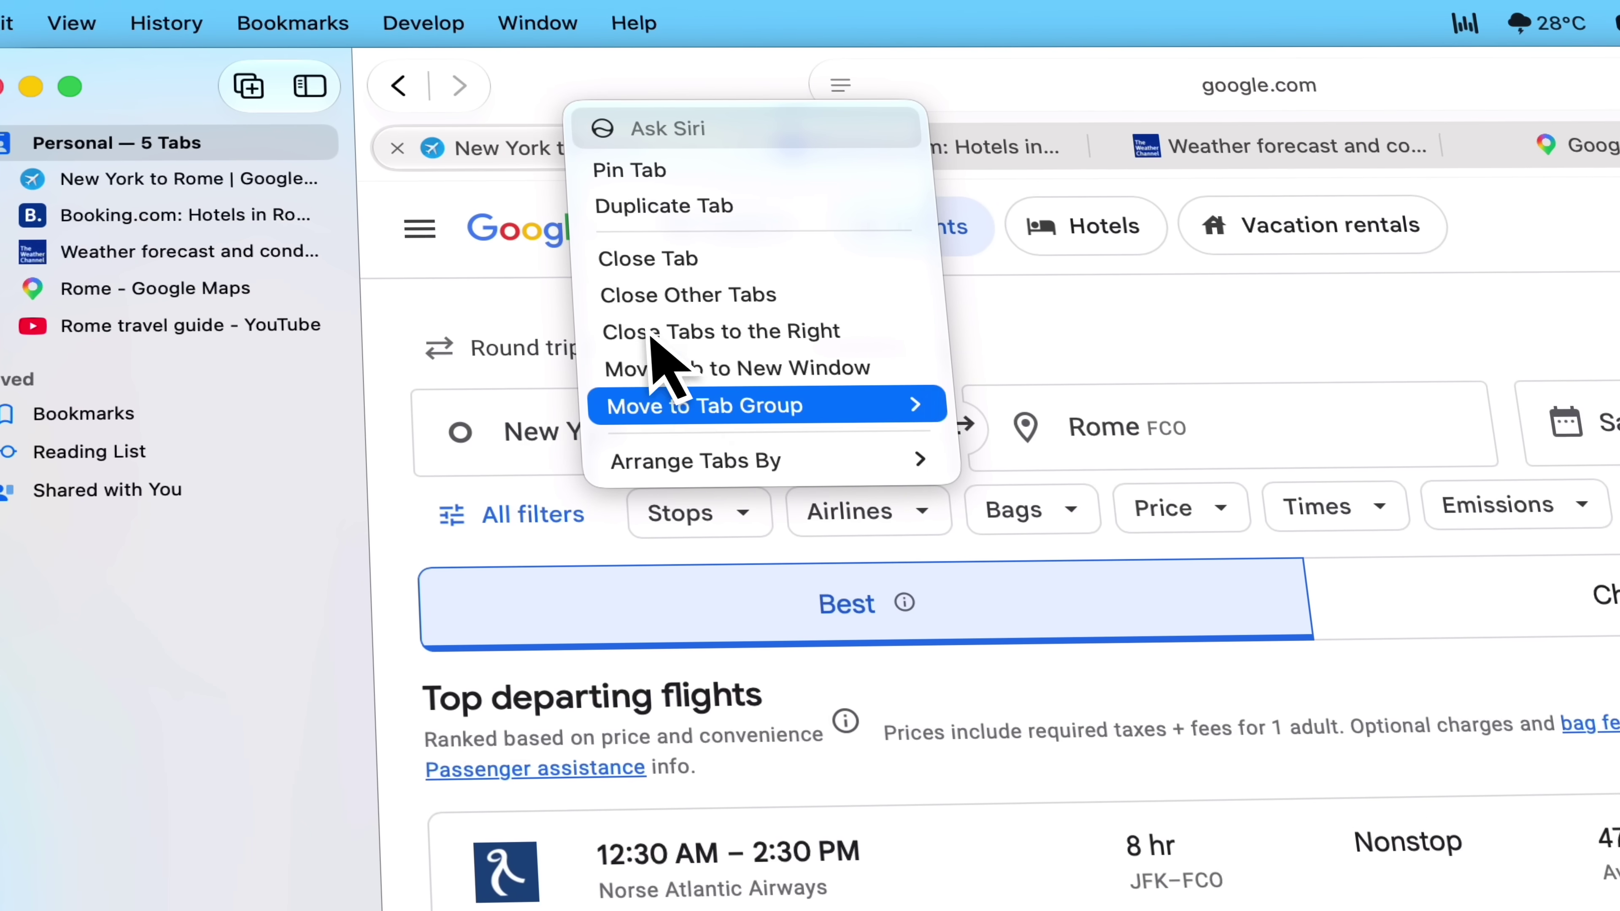
mouse_move(665, 255)
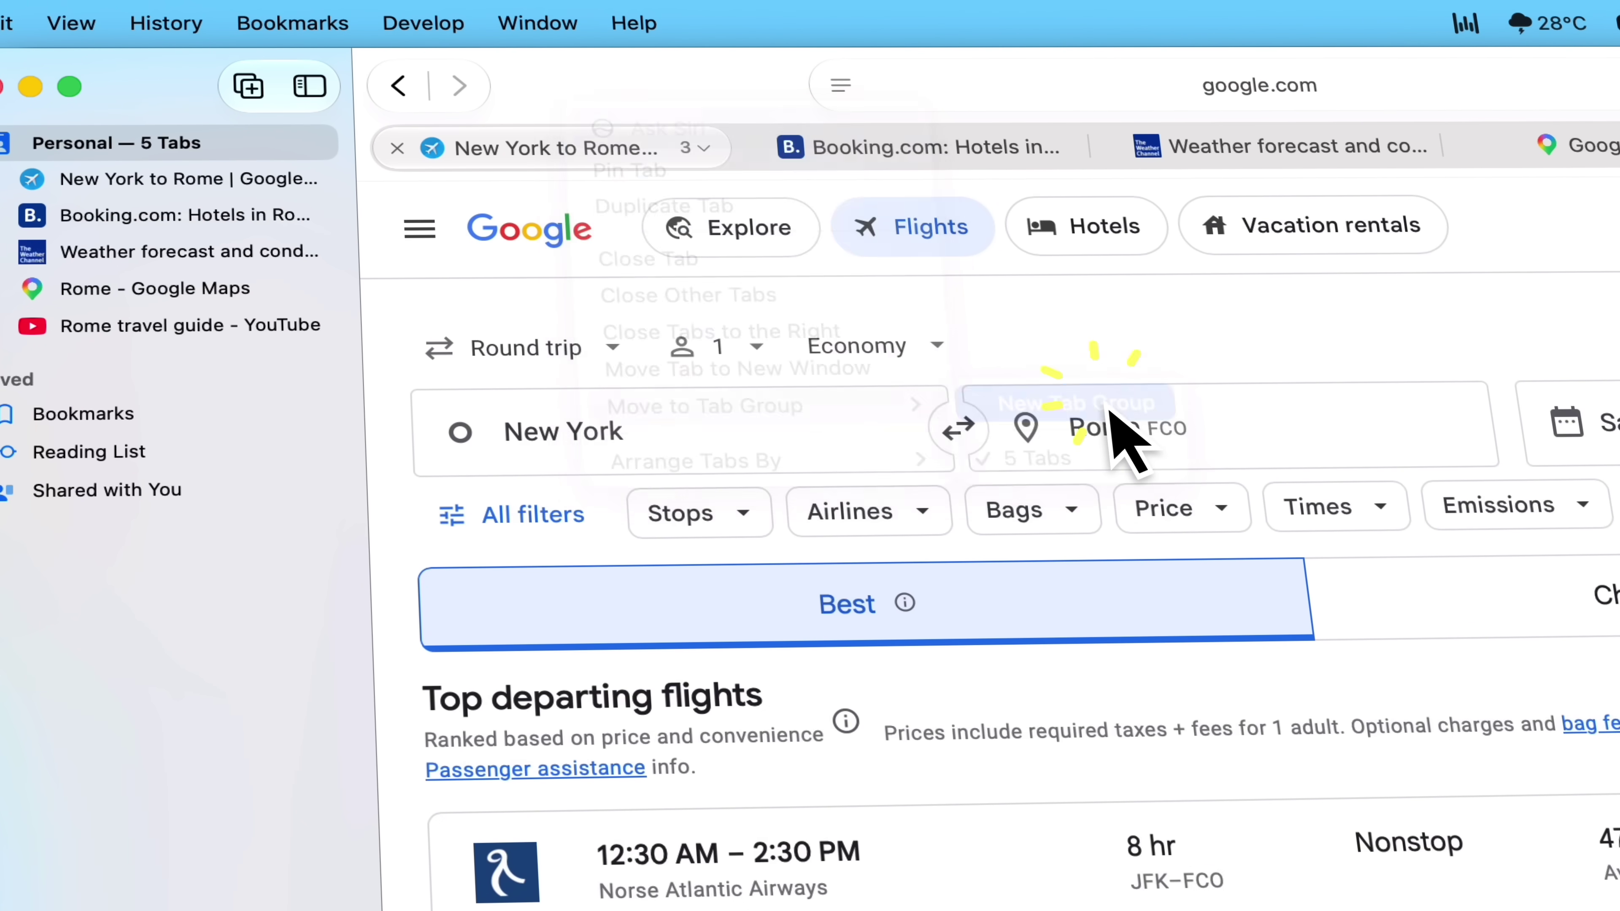
click(1111, 412)
text(Trip Pl)
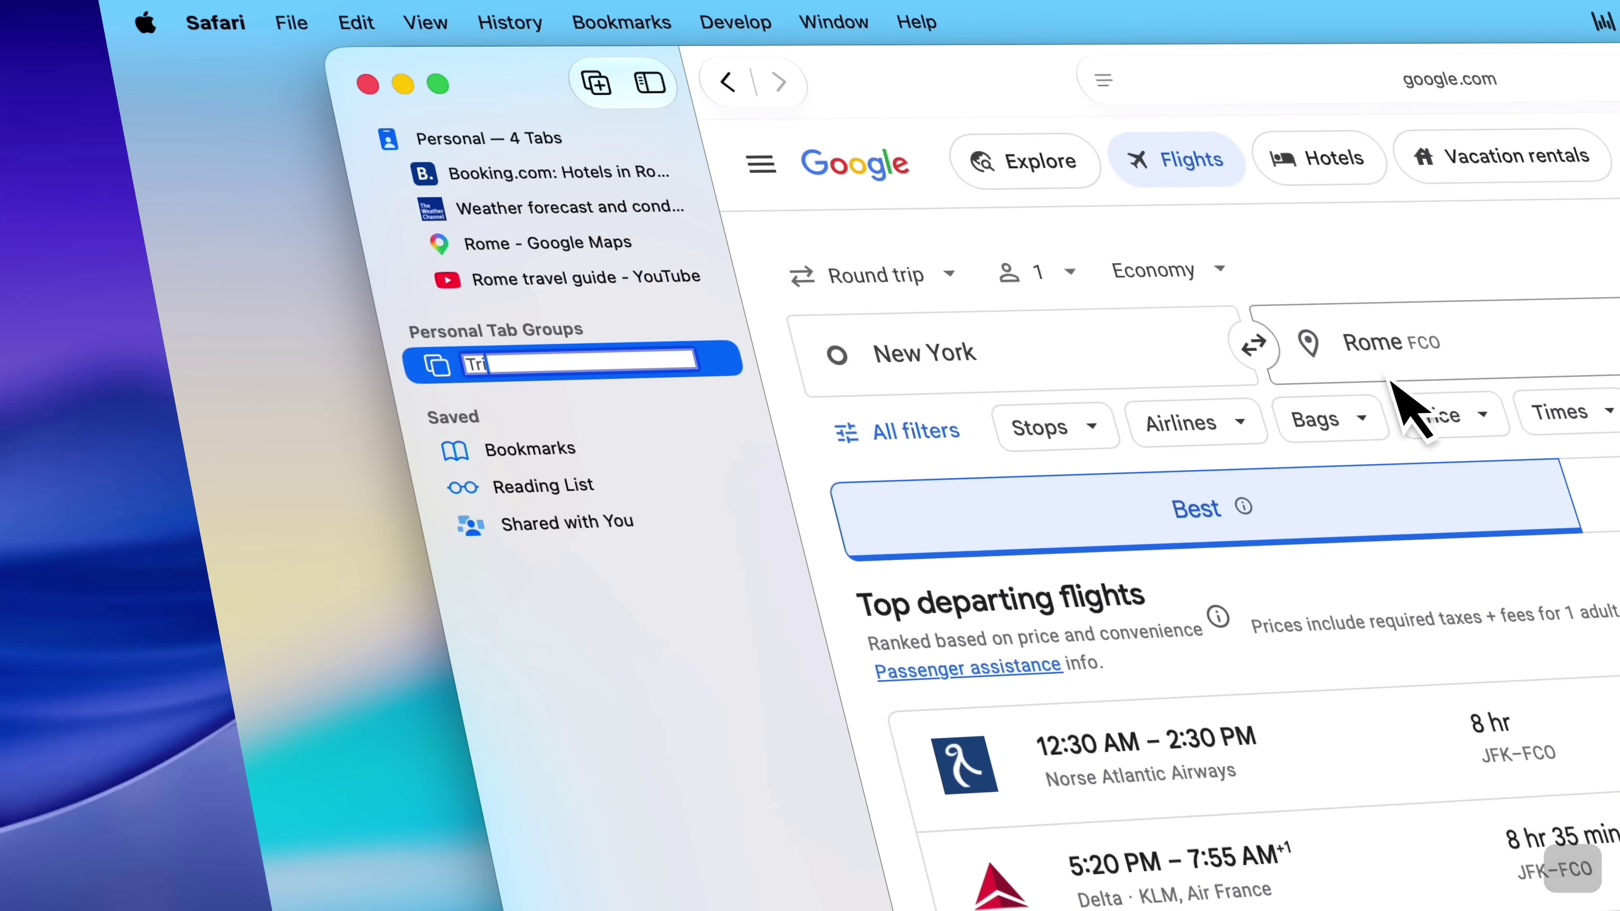
text(anning)
key(Return)
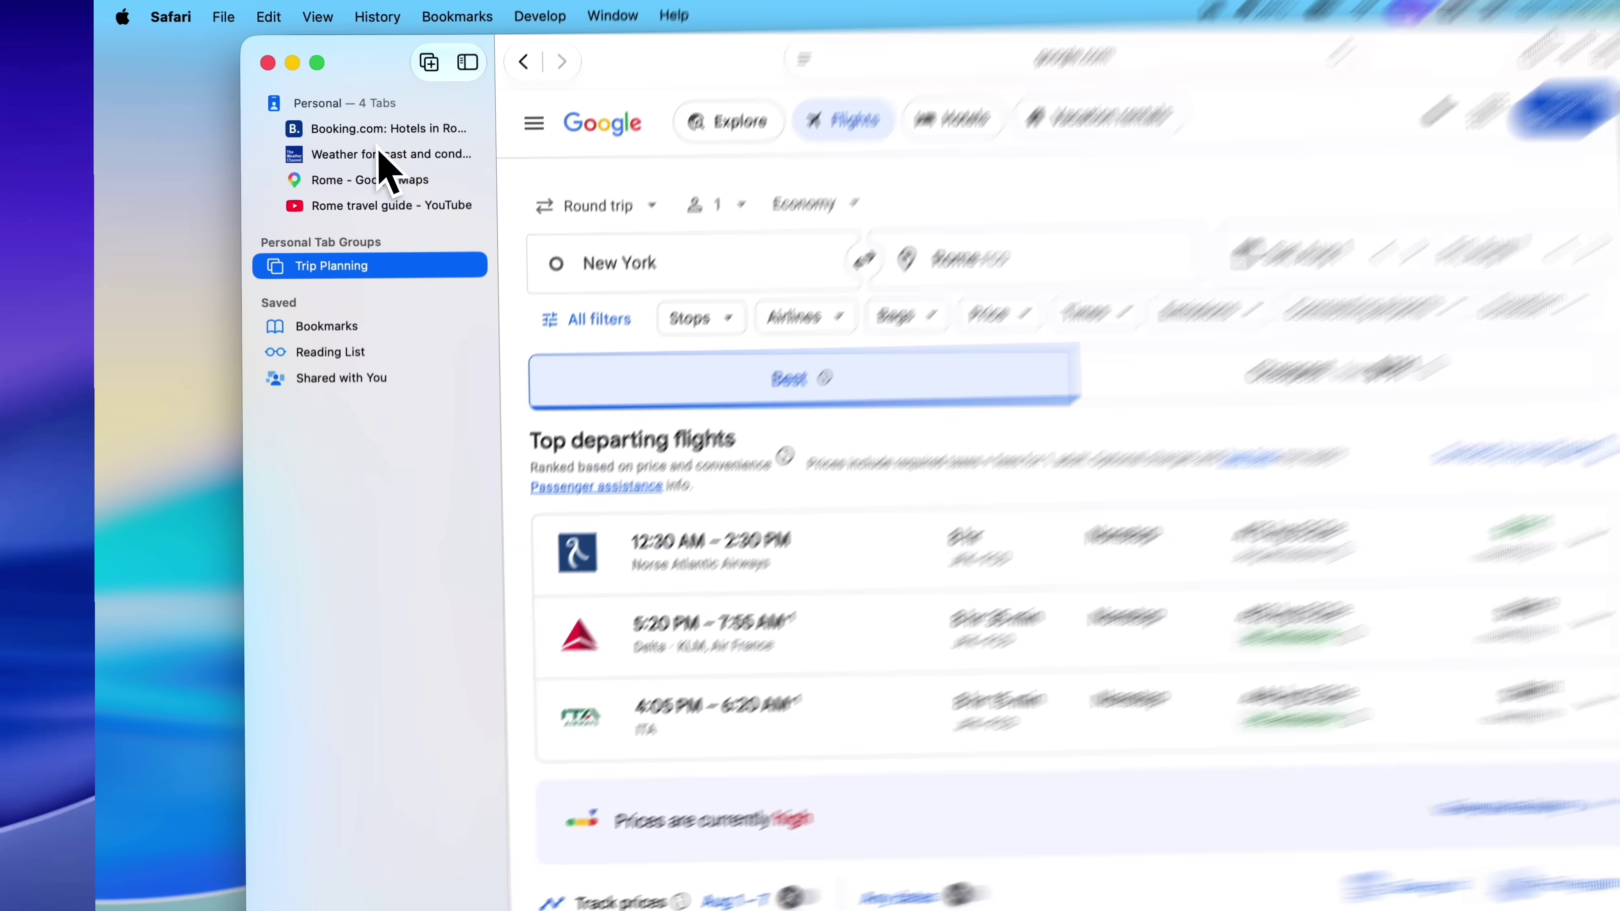
Move the Booking.com, Rome weather, Google Maps and Rome travel guide tabs into the Trip Planning tab group.
click(548, 173)
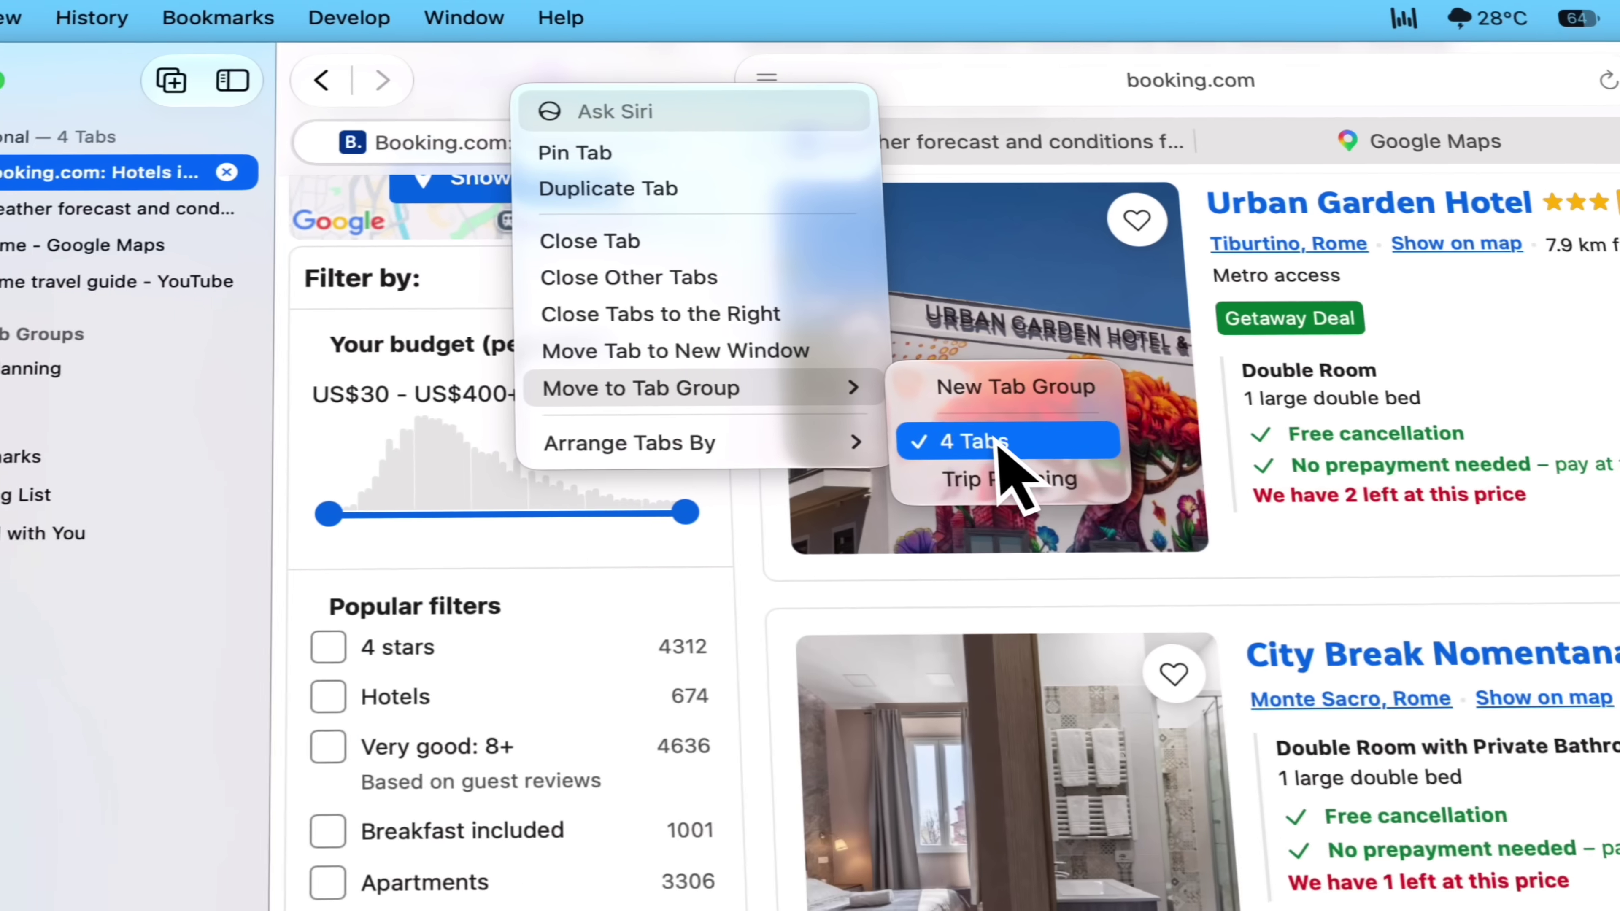
click(1367, 456)
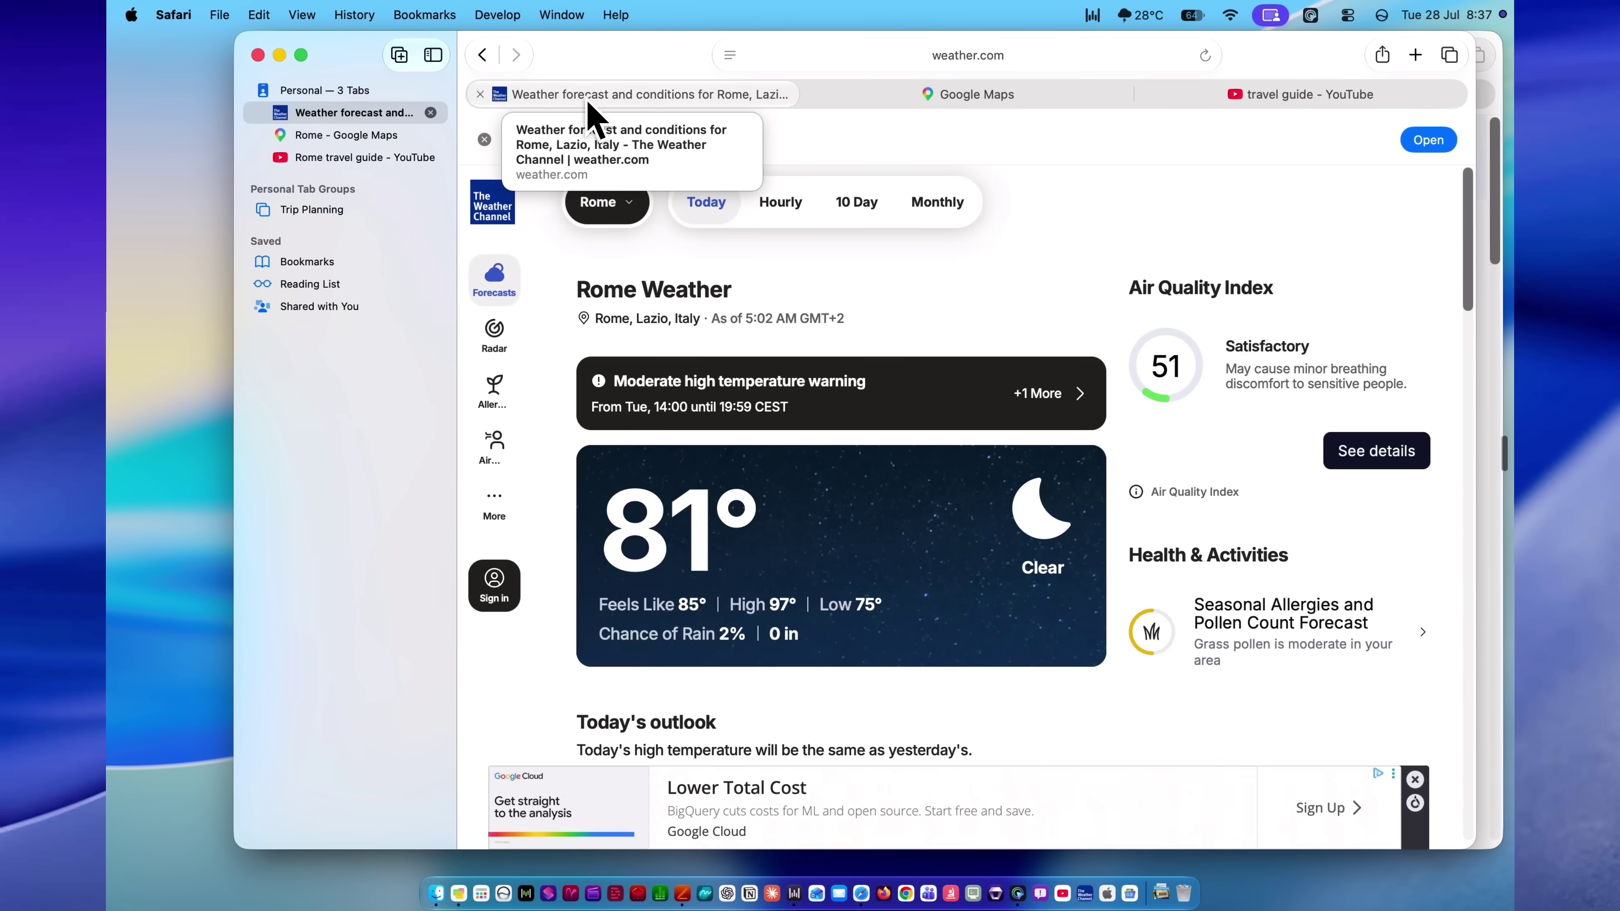
right_click(592, 99)
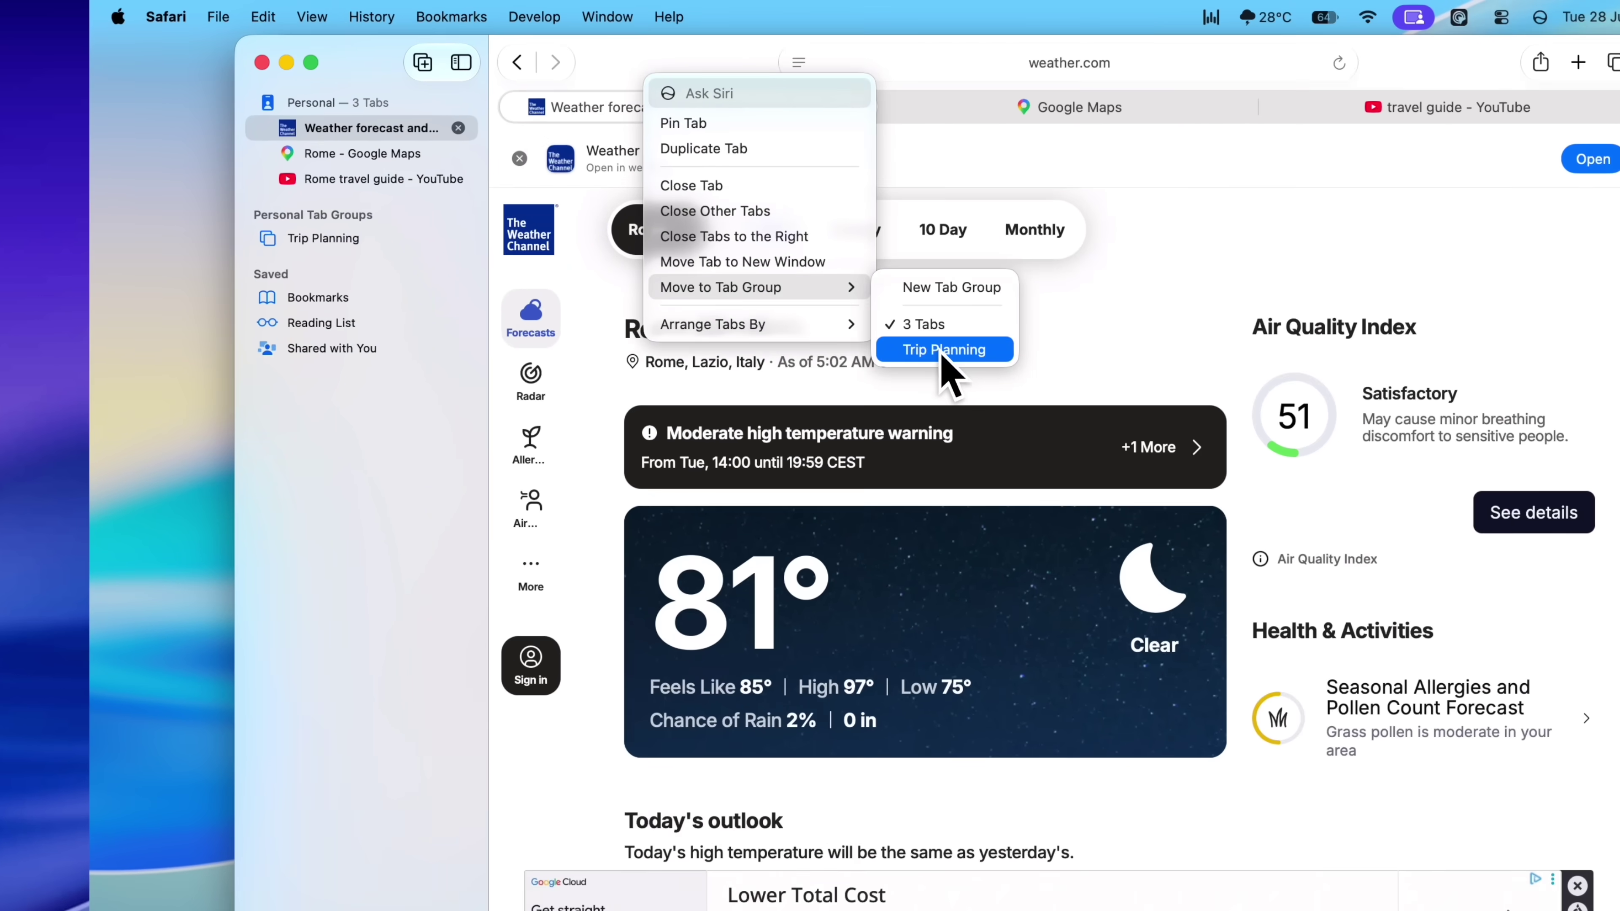
click(857, 306)
right_click(663, 96)
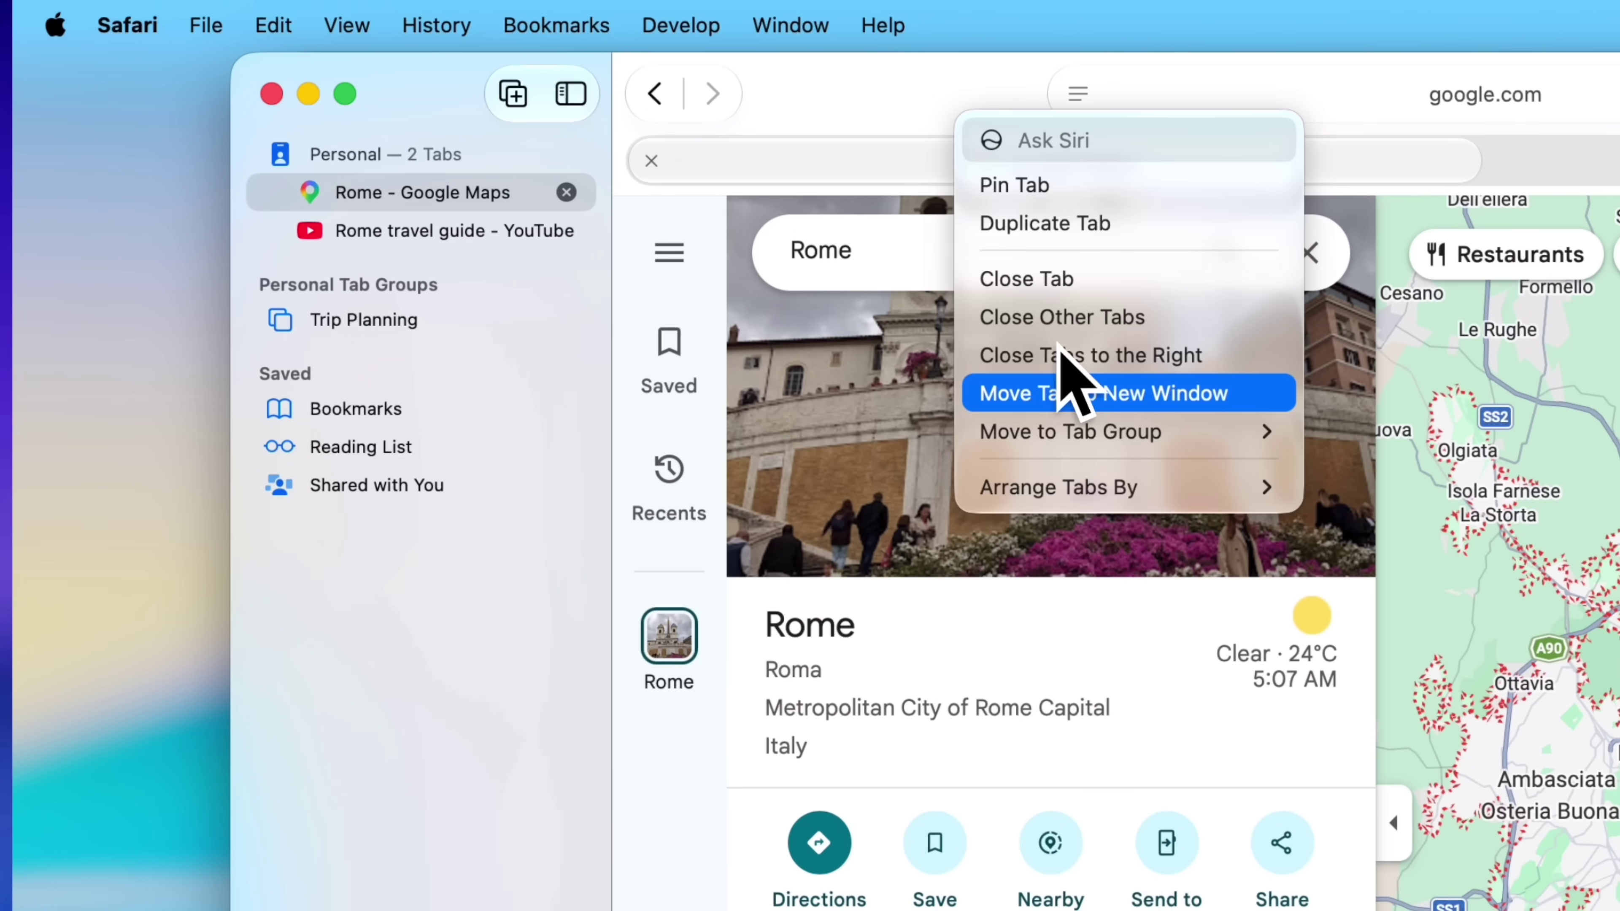
click(1410, 525)
right_click(459, 192)
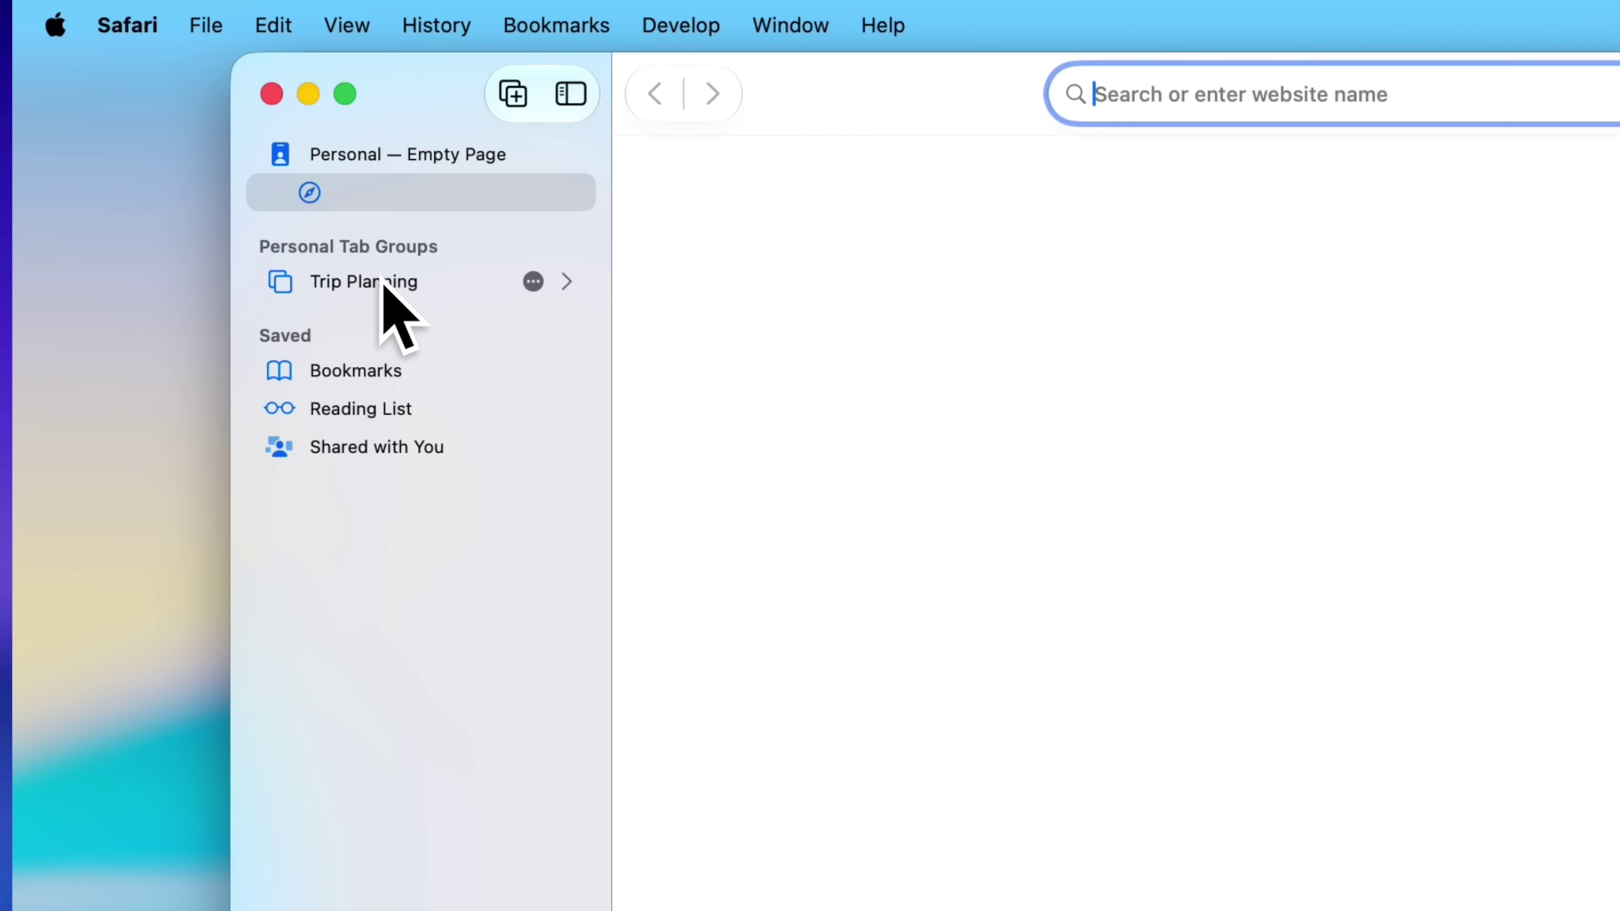
Open the Trip Planning tab group and view its flights and Booking.com hotel tabs.
click(383, 281)
click(815, 160)
click(1147, 160)
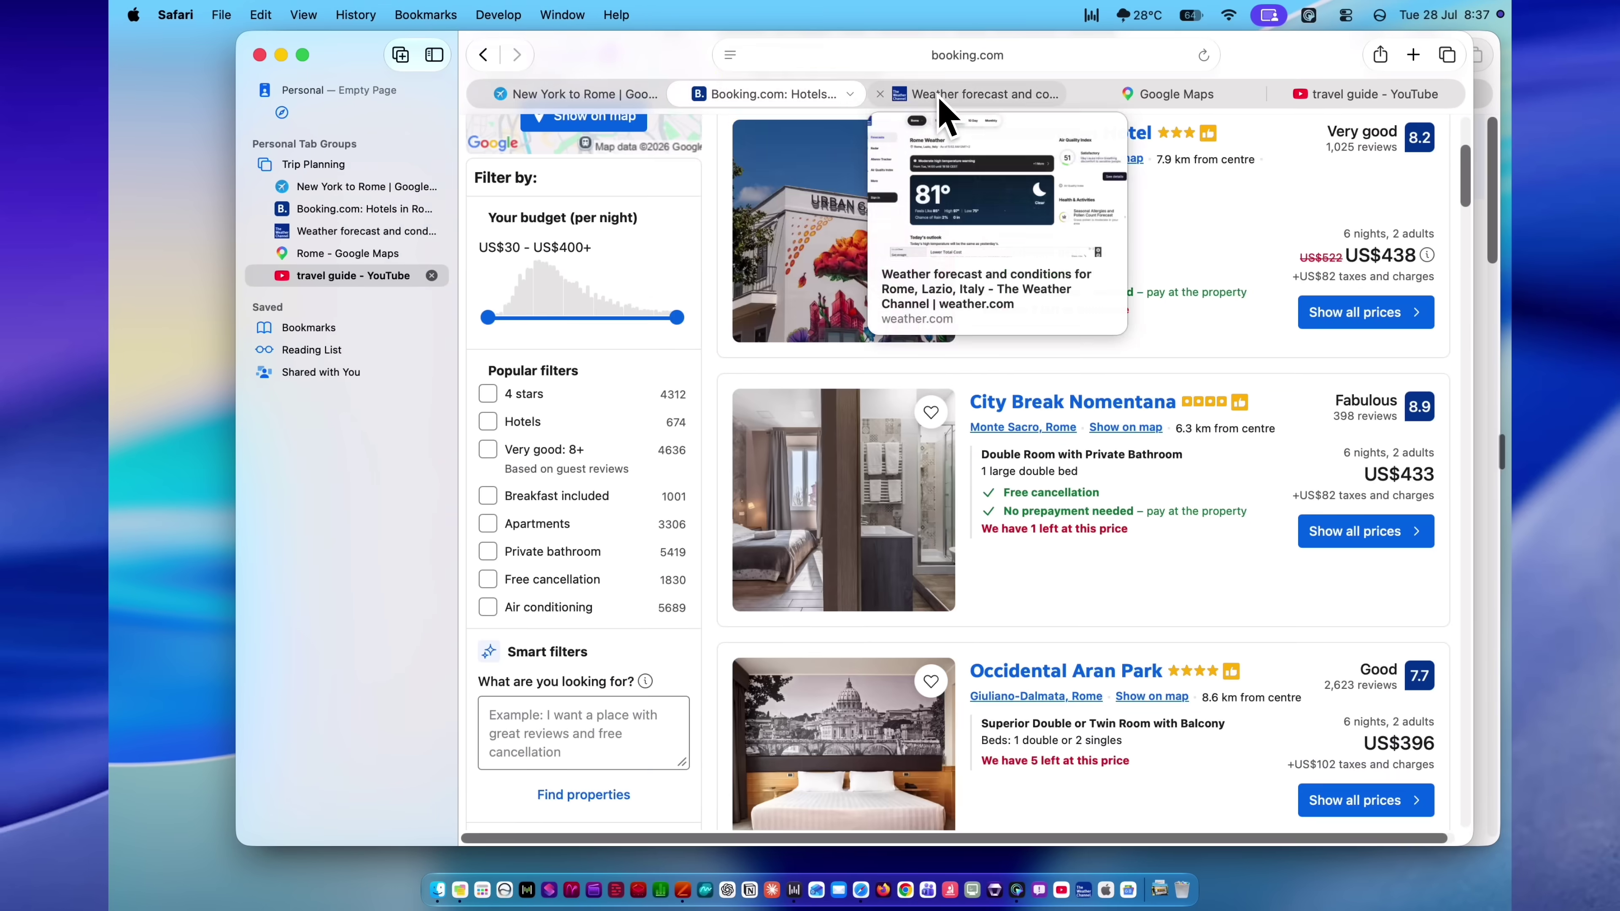
View the Google Maps and YouTube travel guide tabs in the Trip Planning tab group.
click(1175, 94)
click(1330, 94)
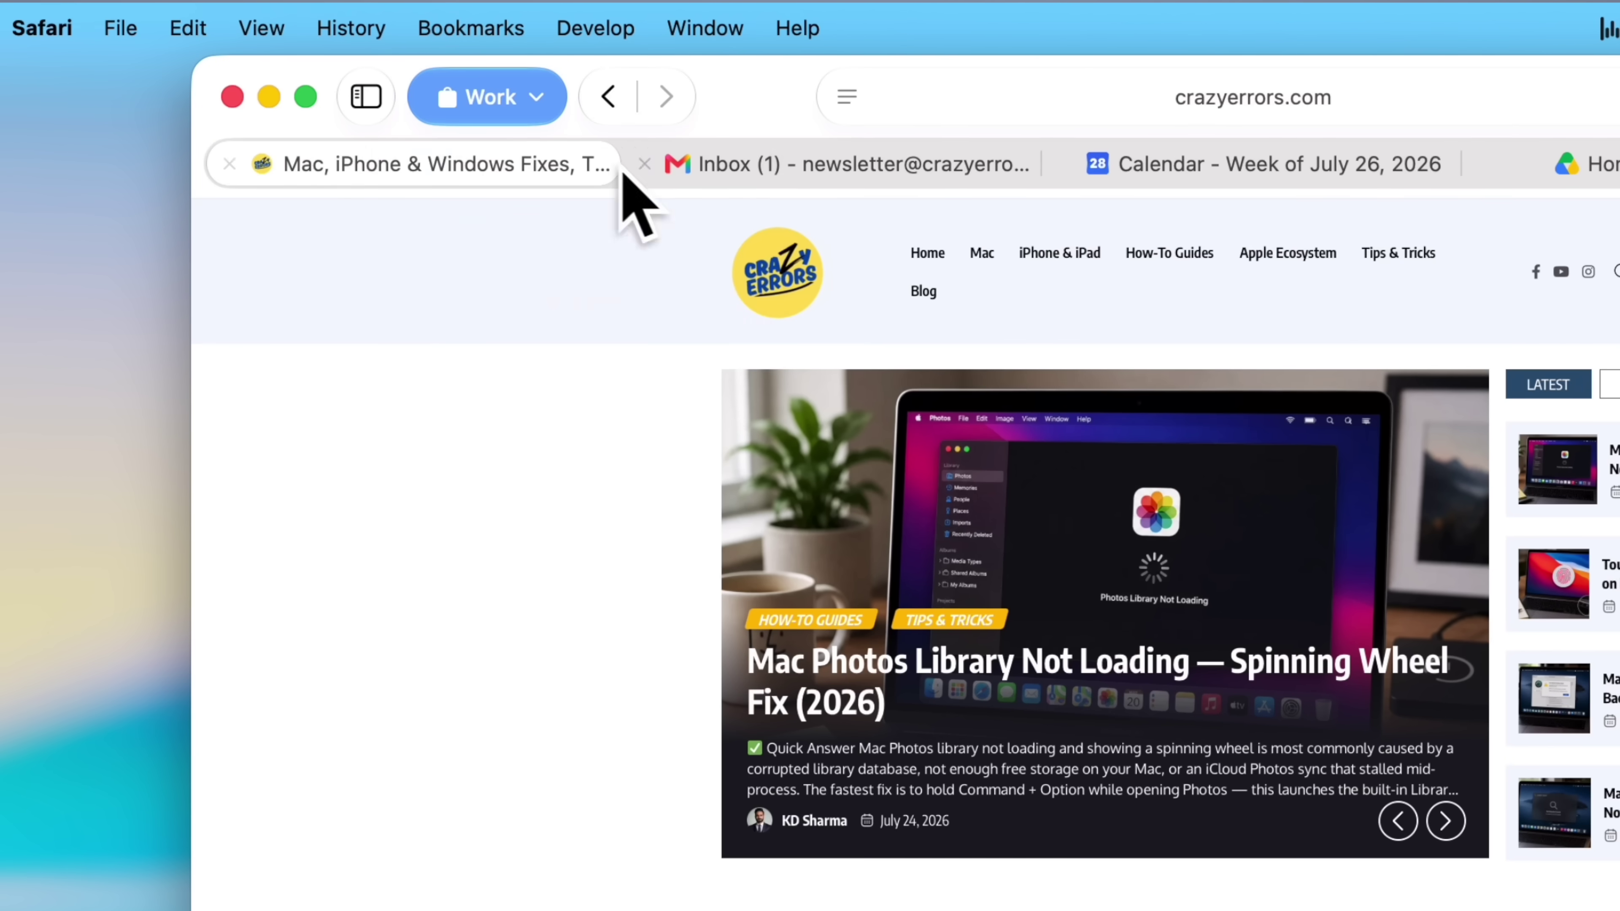
Open a new Personal profile window from the Work profile window.
click(485, 96)
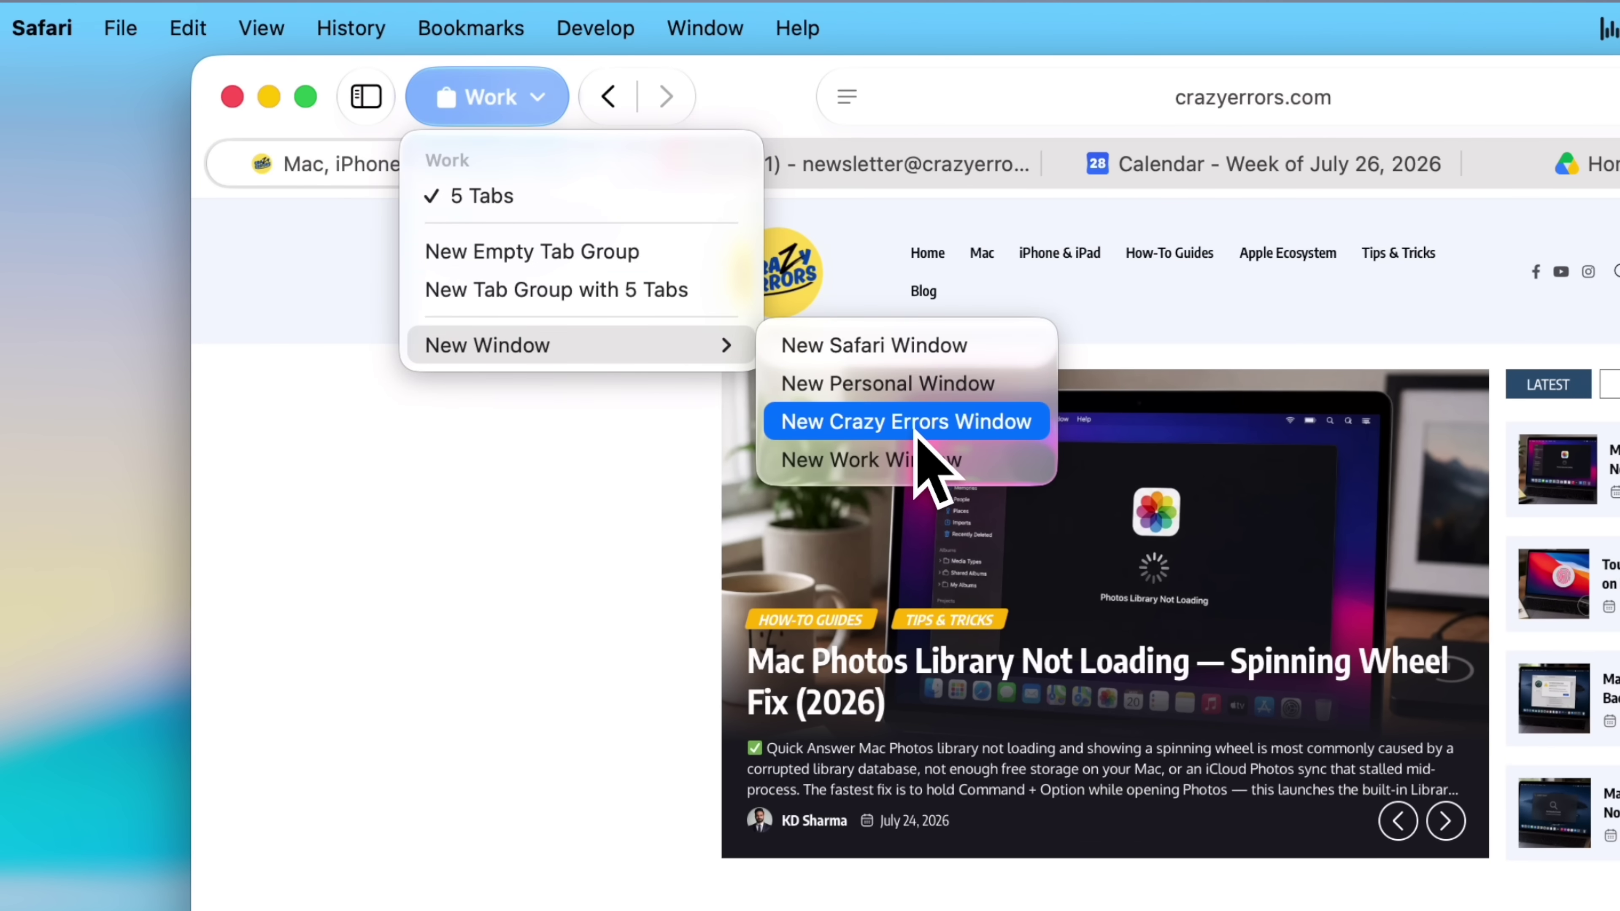
click(908, 391)
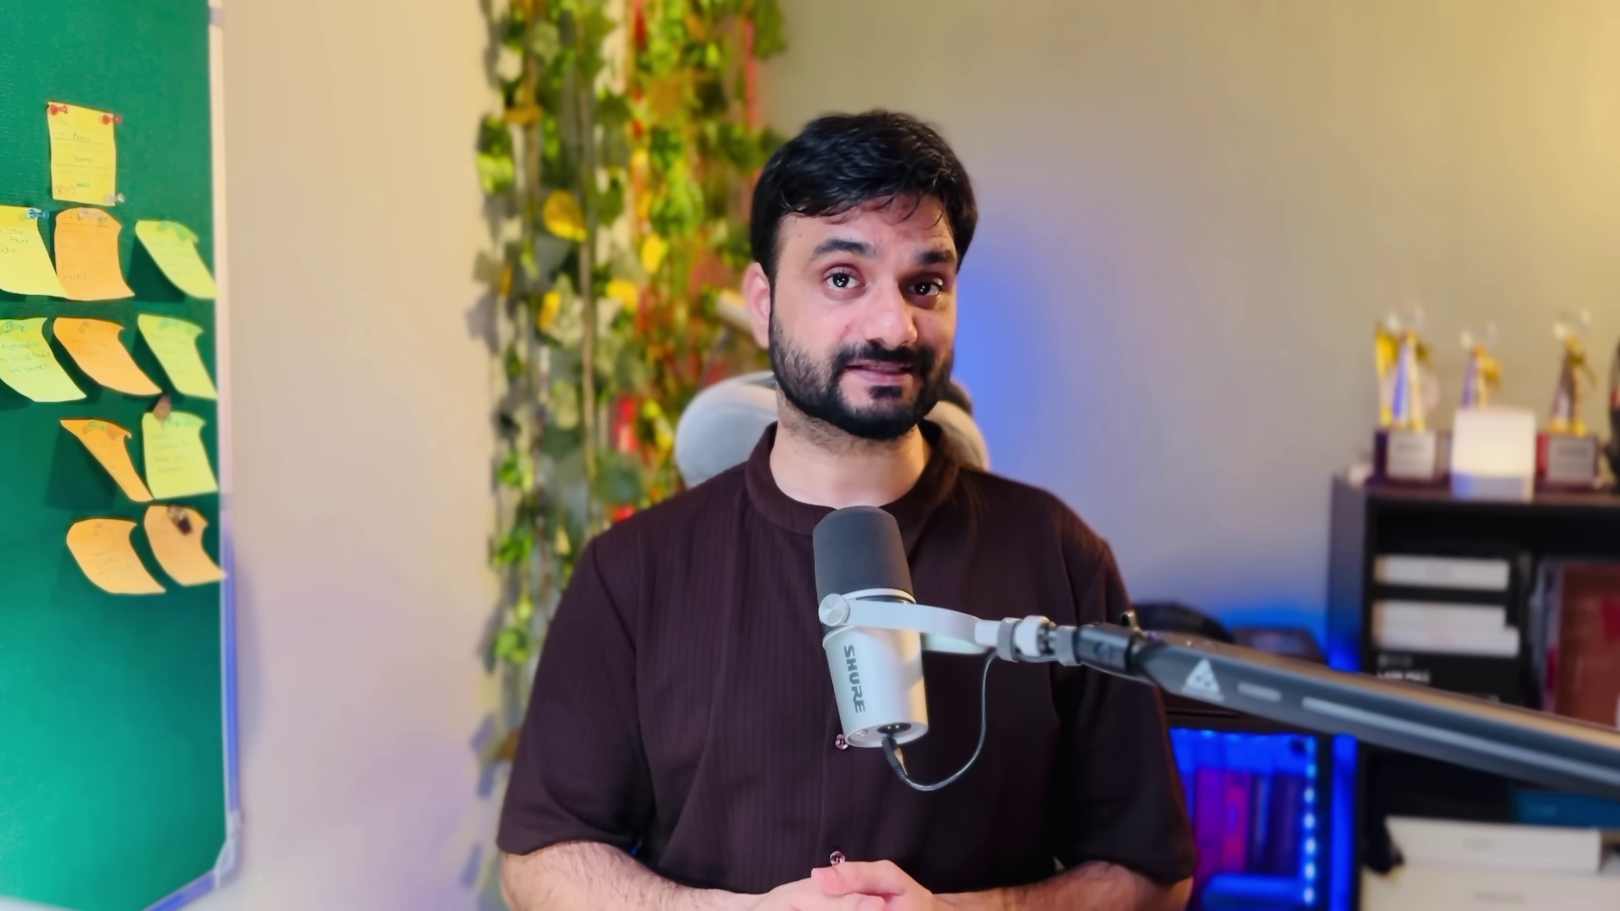
Find and launch the Shortcuts app.
key(super+space)
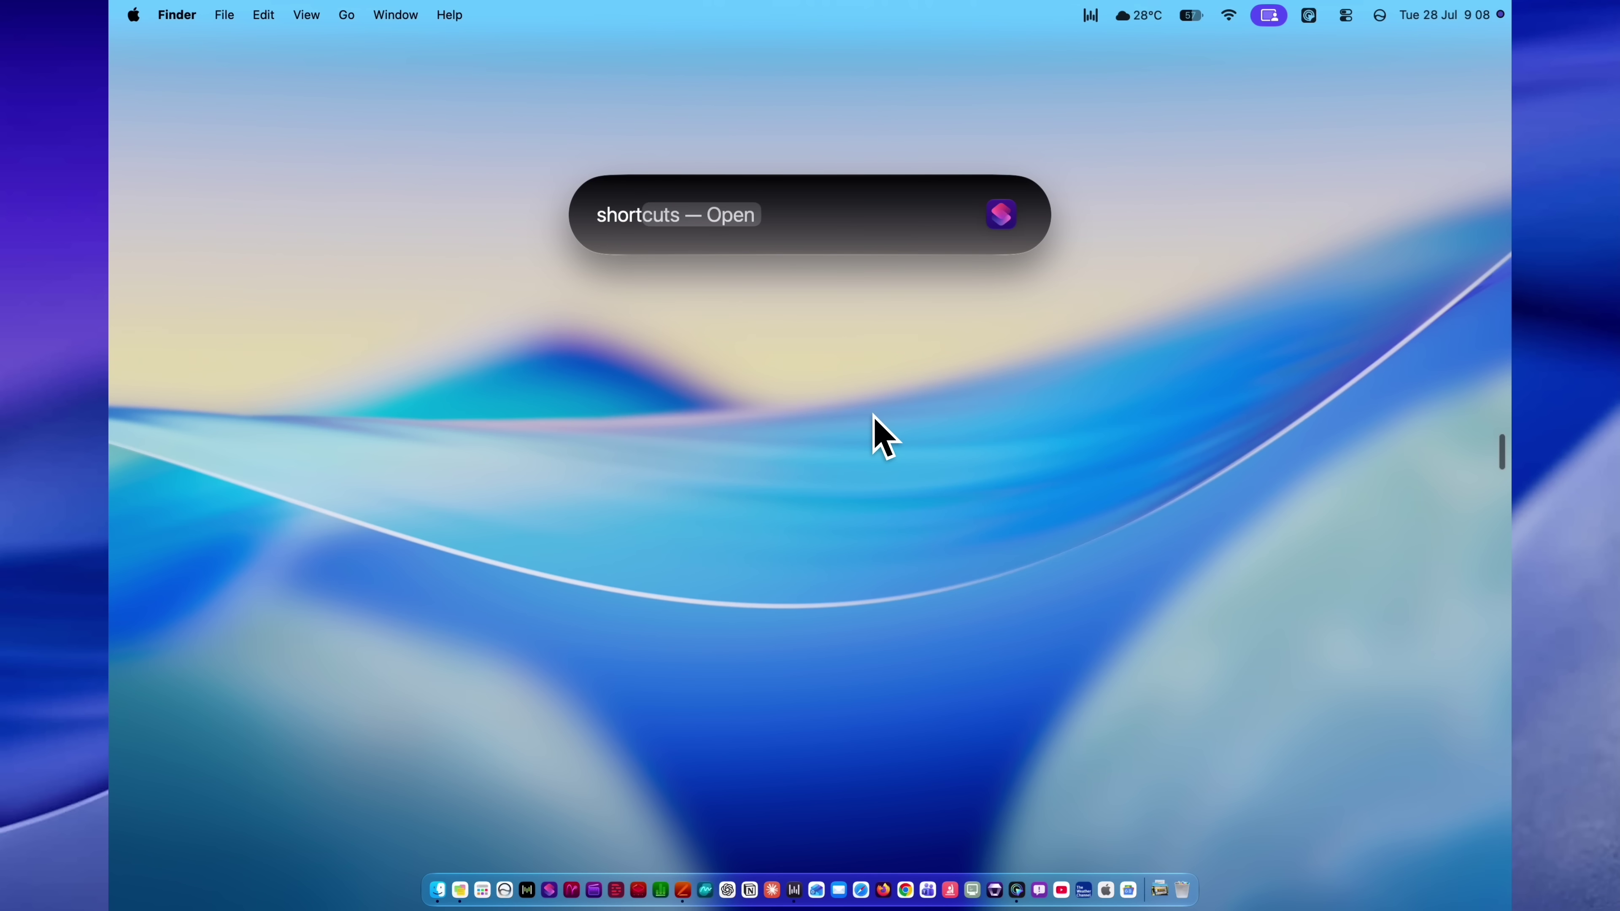
text(short)
key(Return)
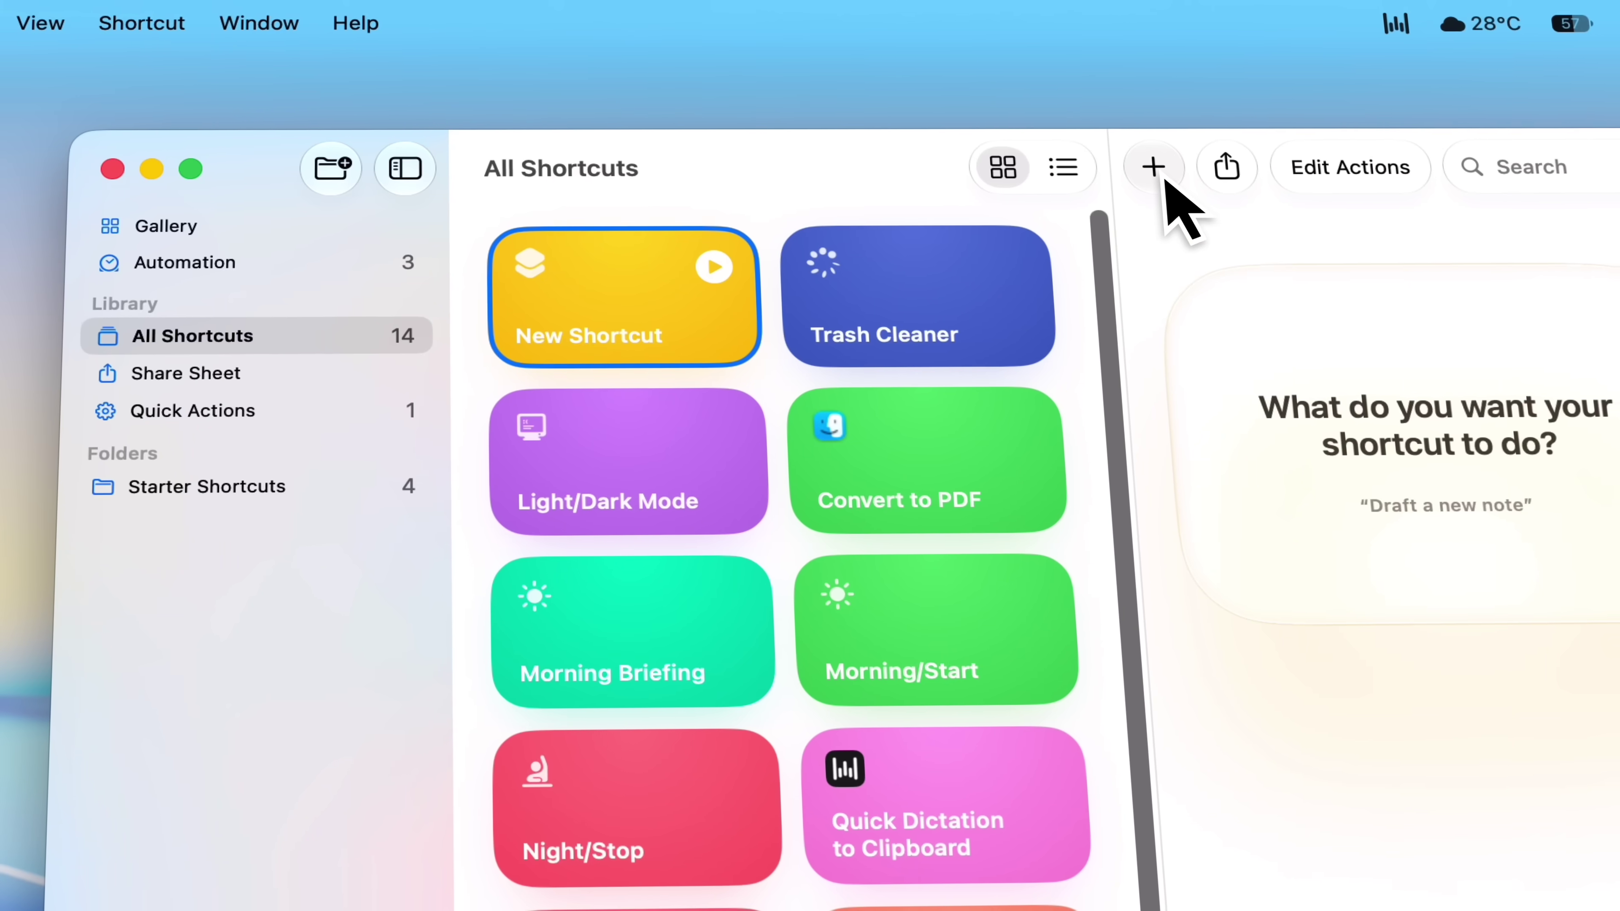
Create a new shortcut and name it Morning Sites.
double_click(656, 272)
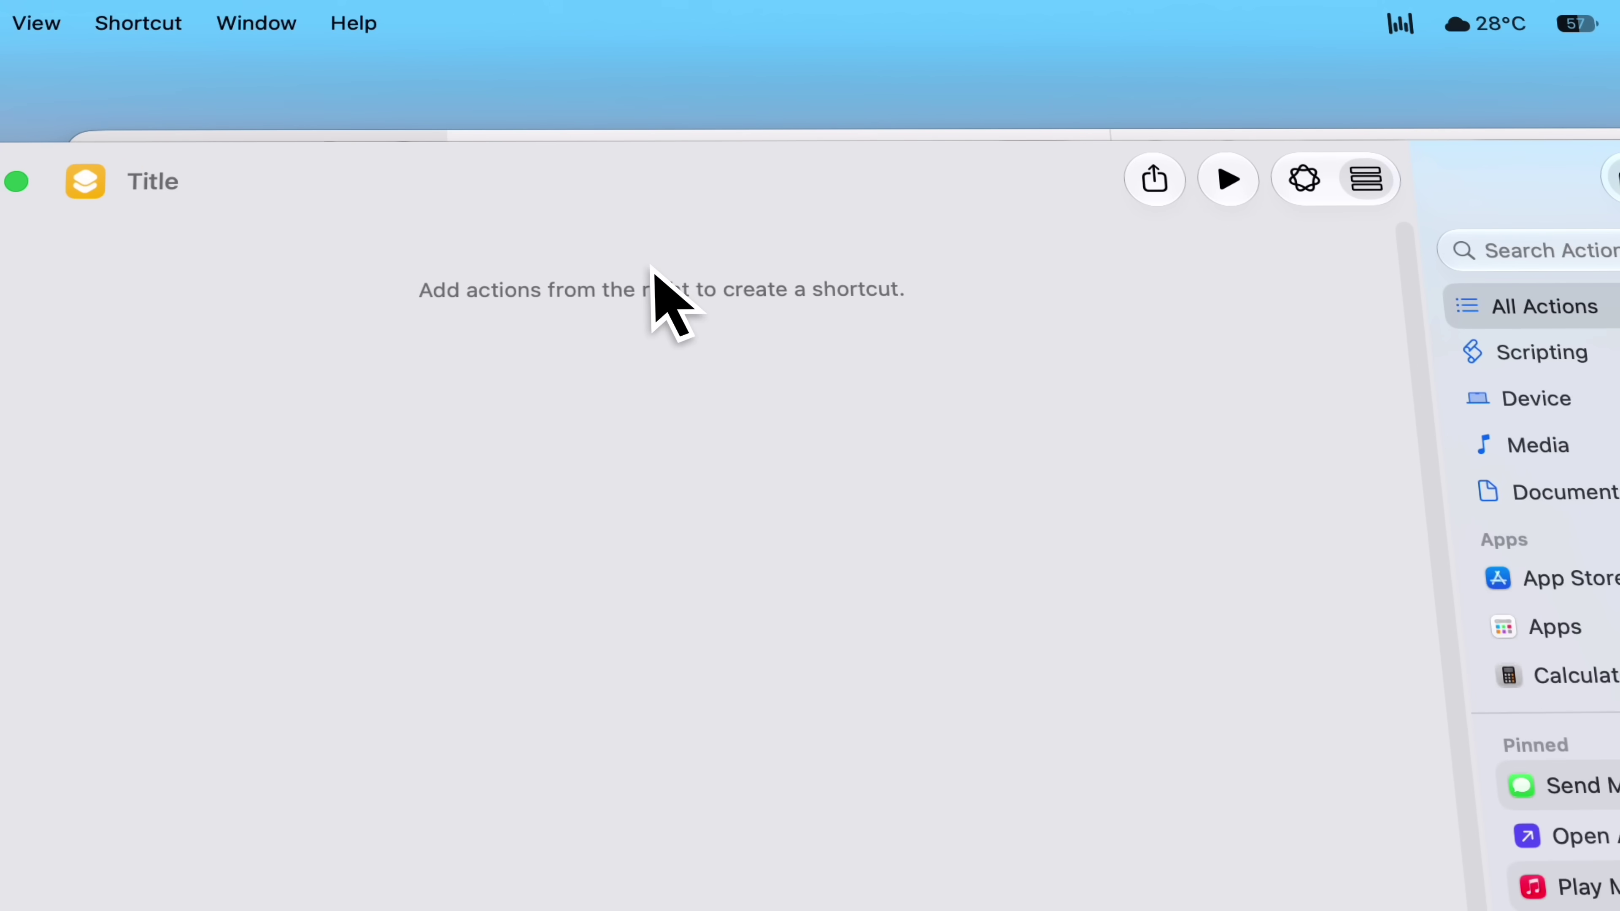
click(153, 181)
text(Morning S)
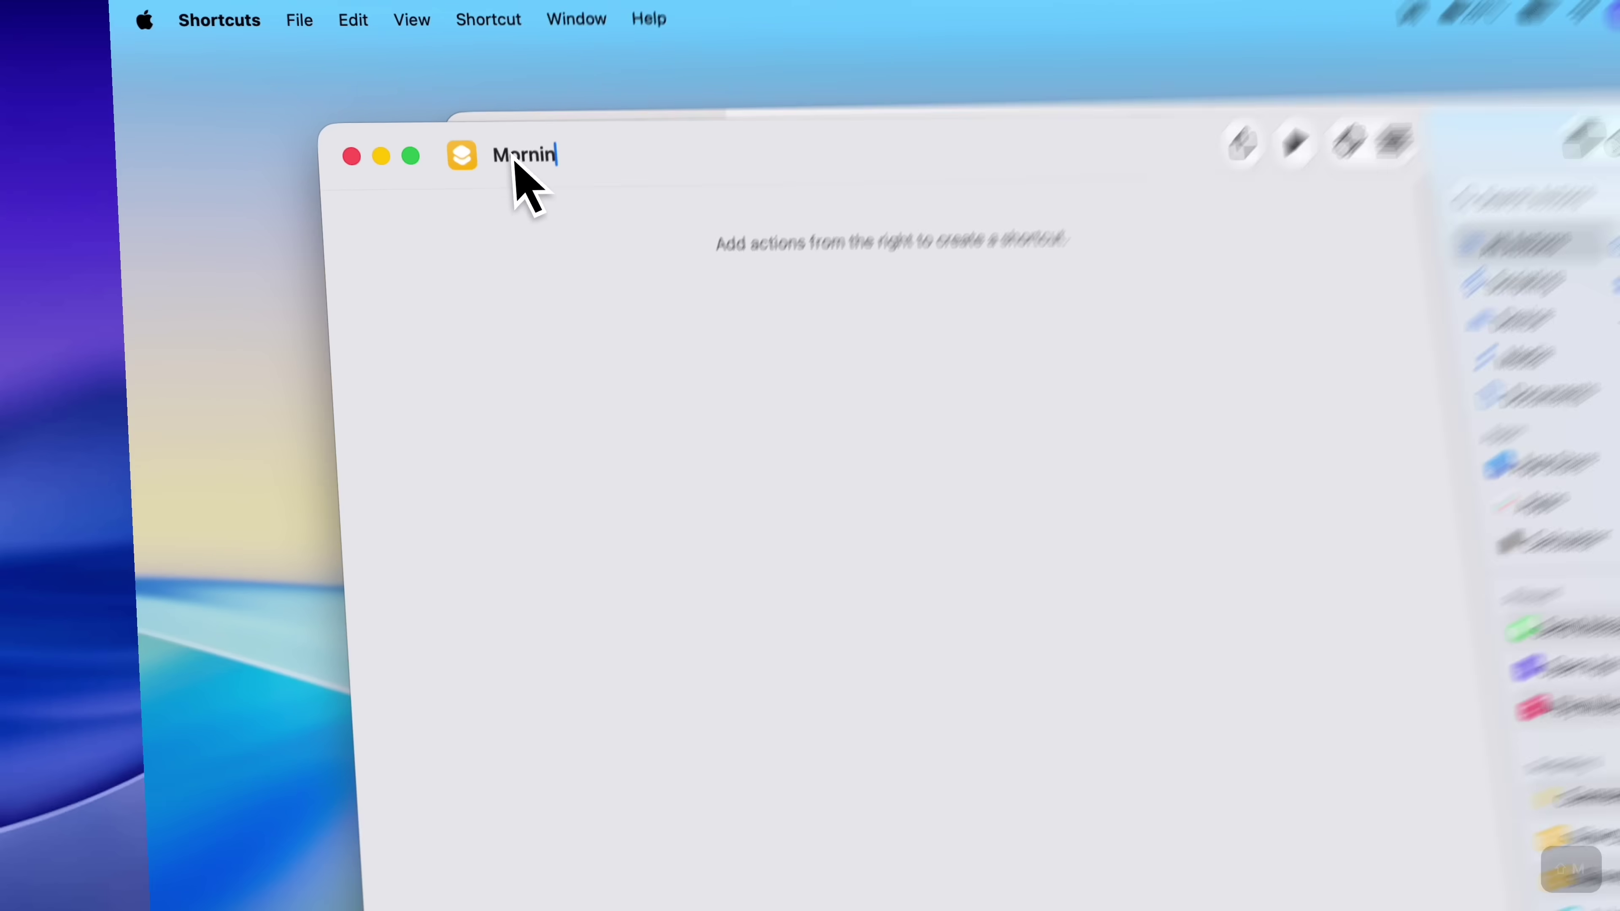
text(ites)
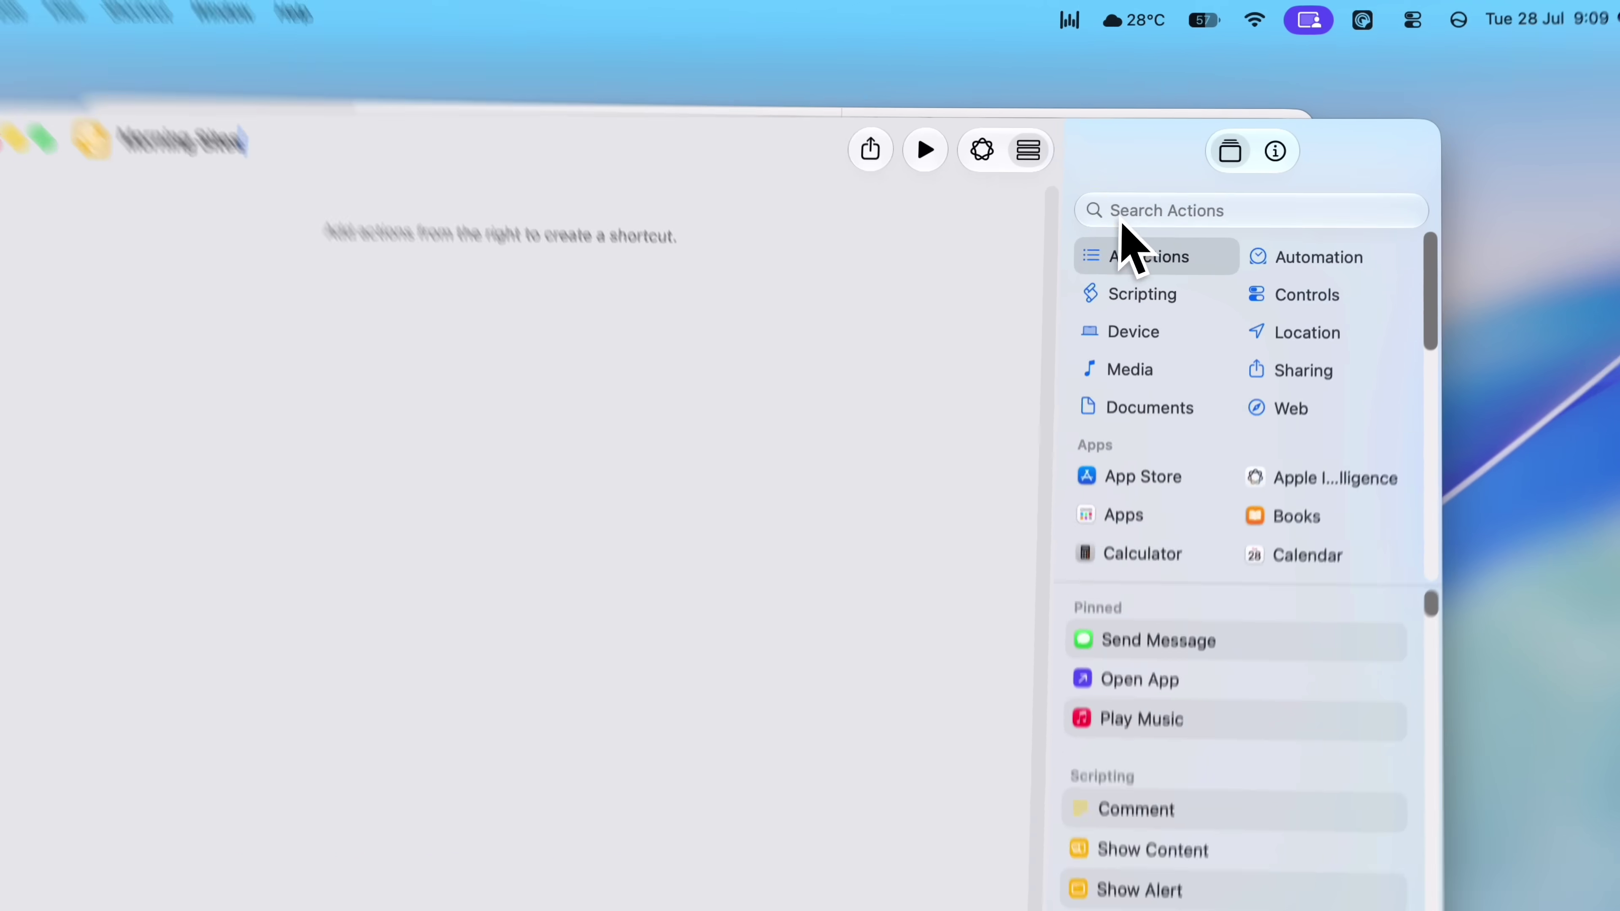
Search the actions for "open urls" and add the Open URLs action to the Morning Sites shortcut.
click(1141, 161)
text(open urls)
double_click(1118, 332)
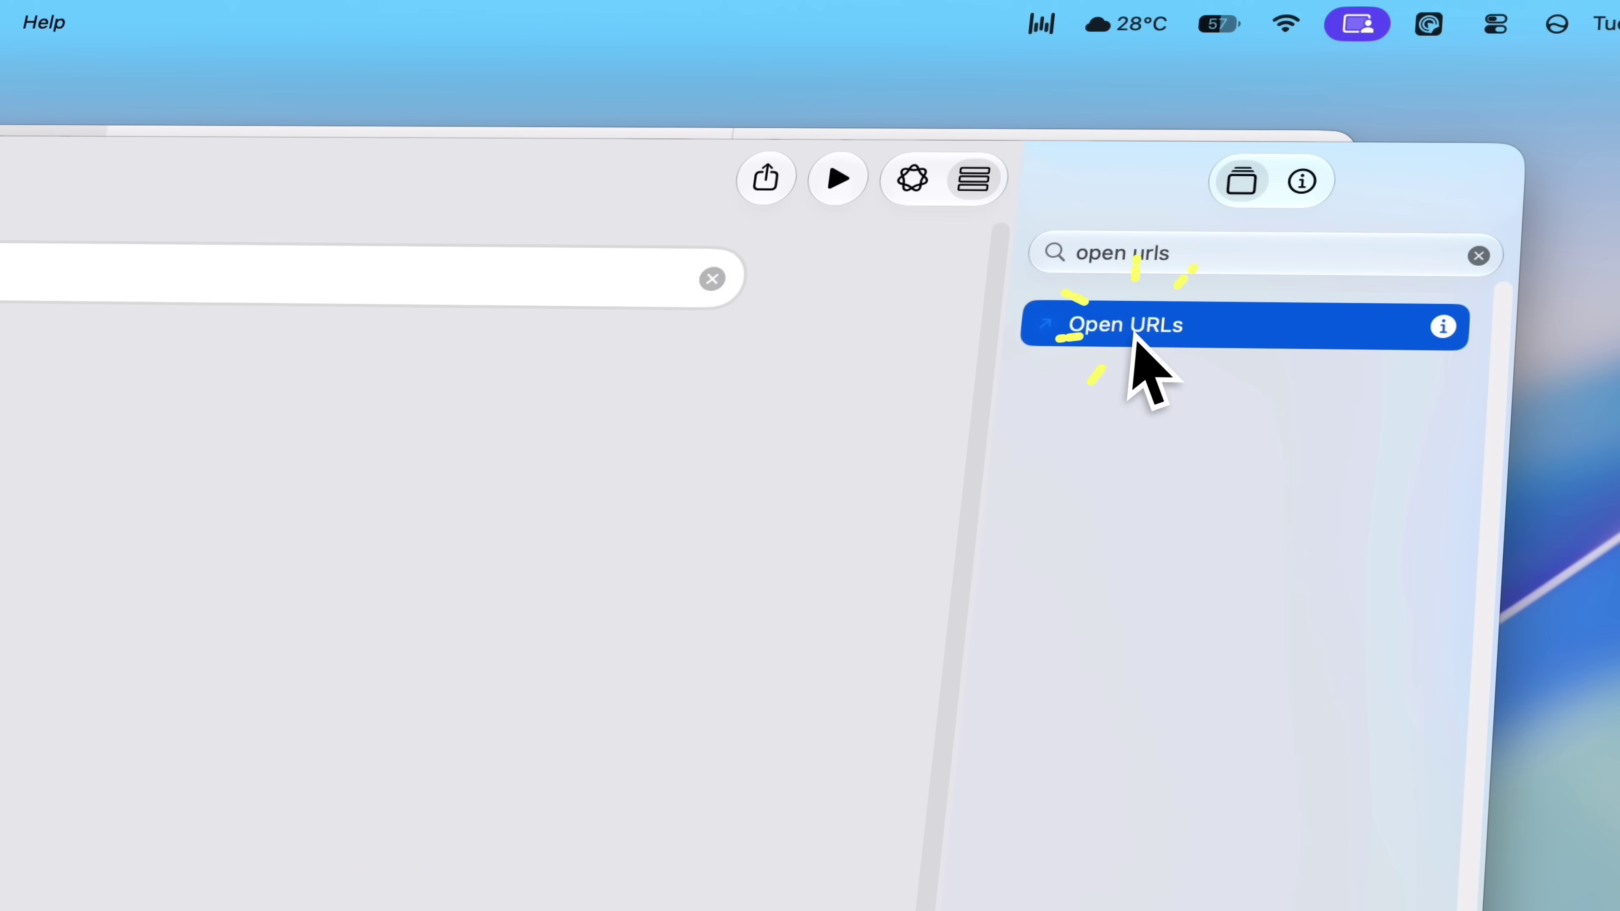
click(357, 284)
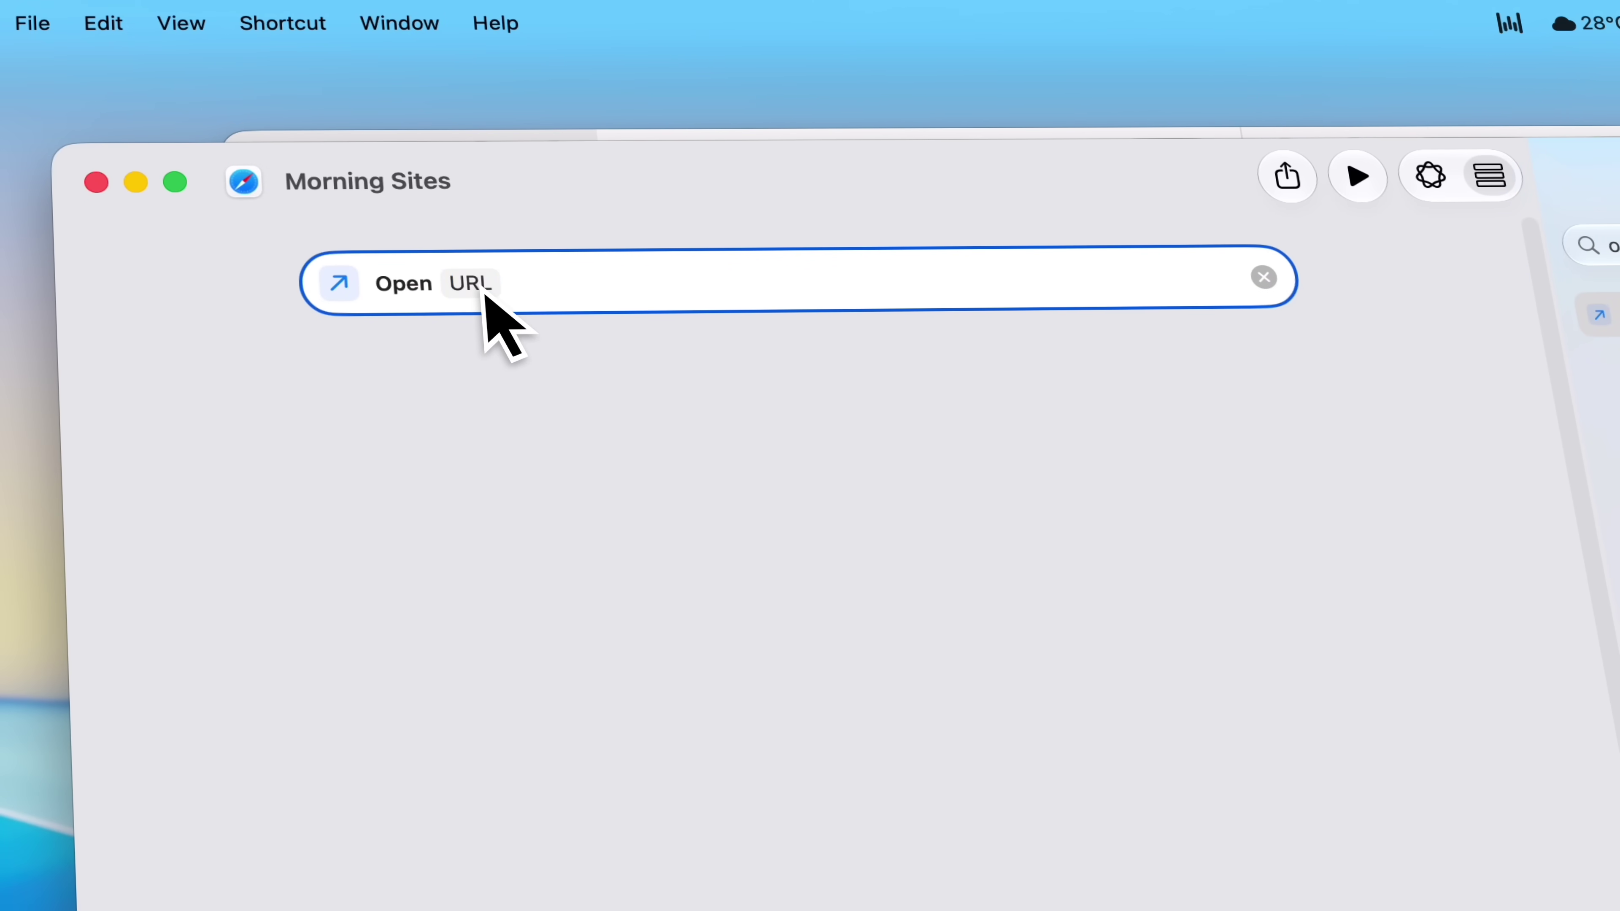
click(685, 283)
text(https://www.bbc.com/news)
click(998, 281)
text(https://calendar.google.com)
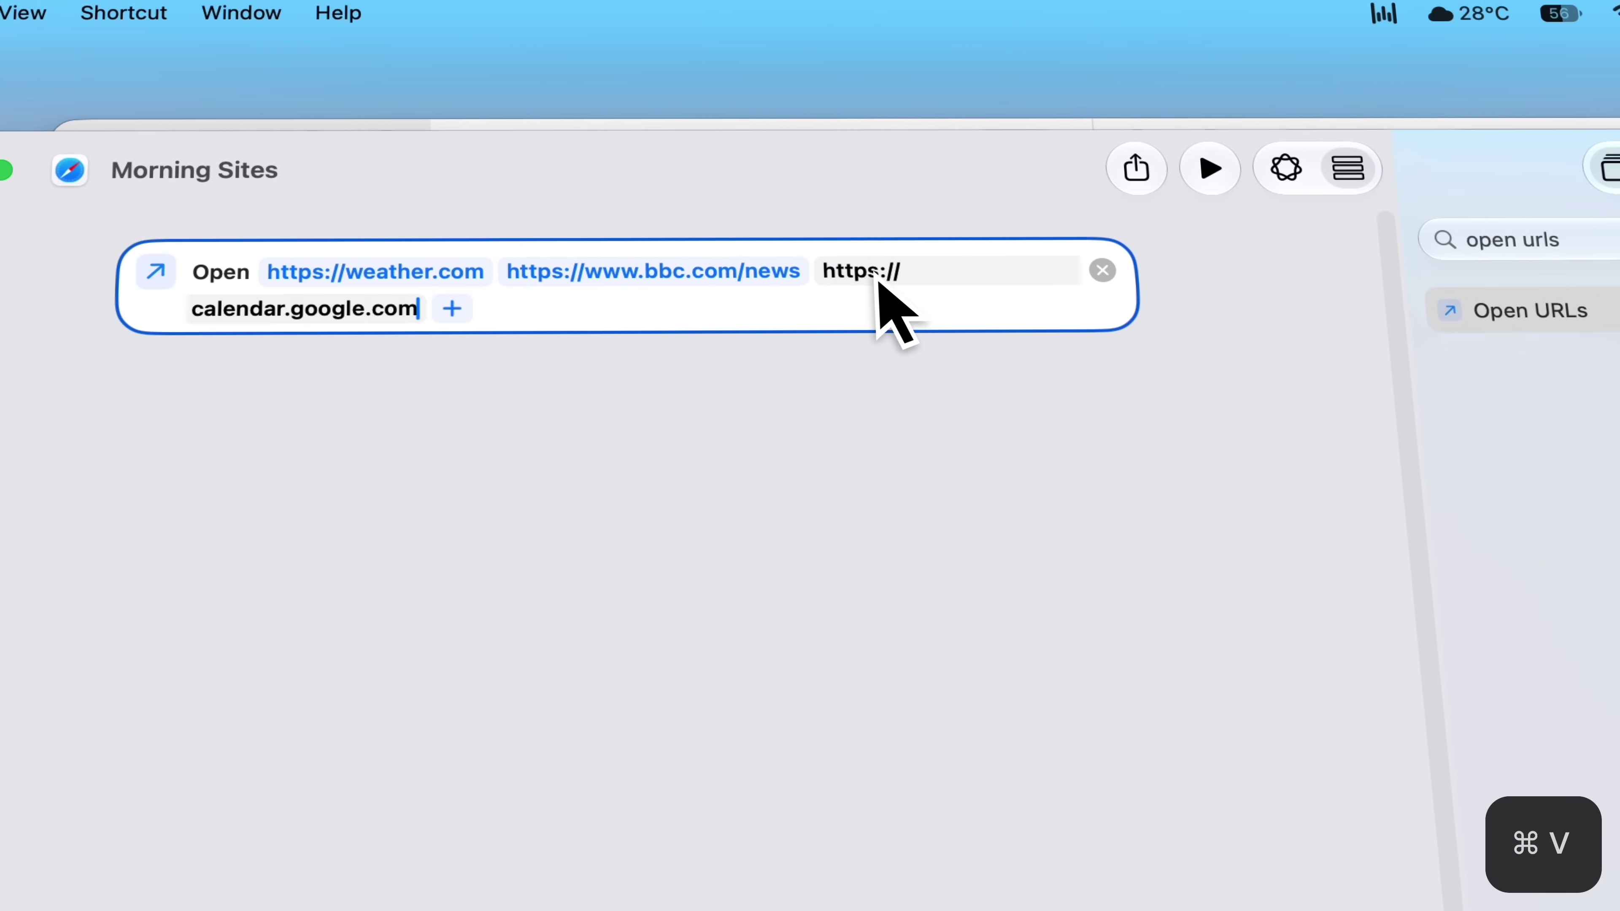
click(626, 313)
text(https://mail.google.com)
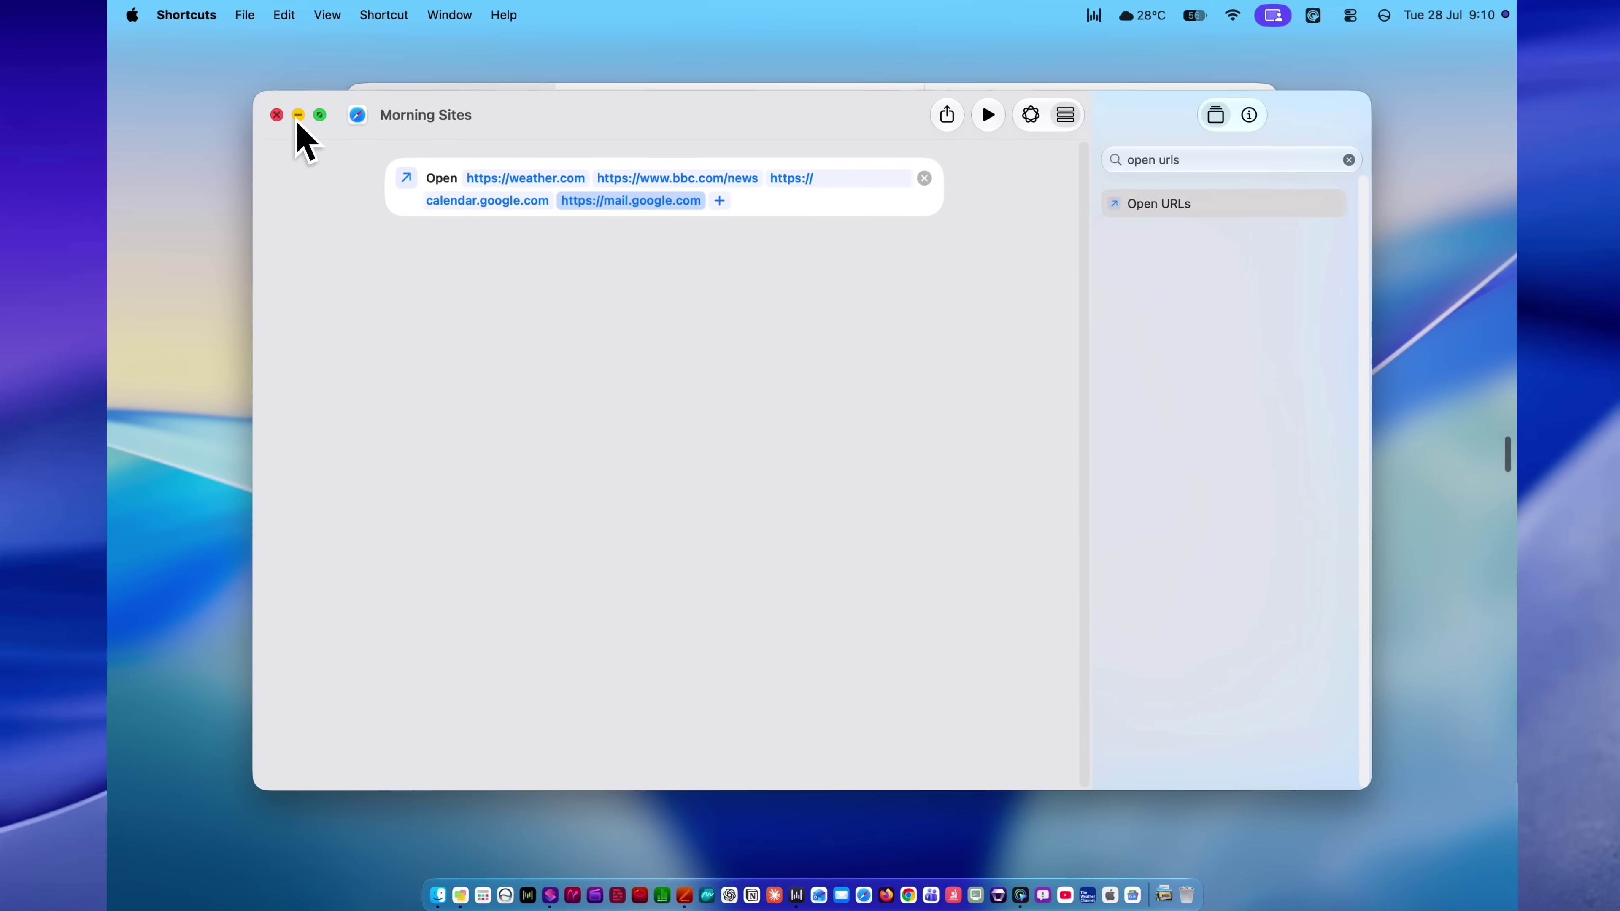
Close the Morning Sites editor and browse the symbols available for the shortcut's icon.
click(210, 182)
right_click(652, 183)
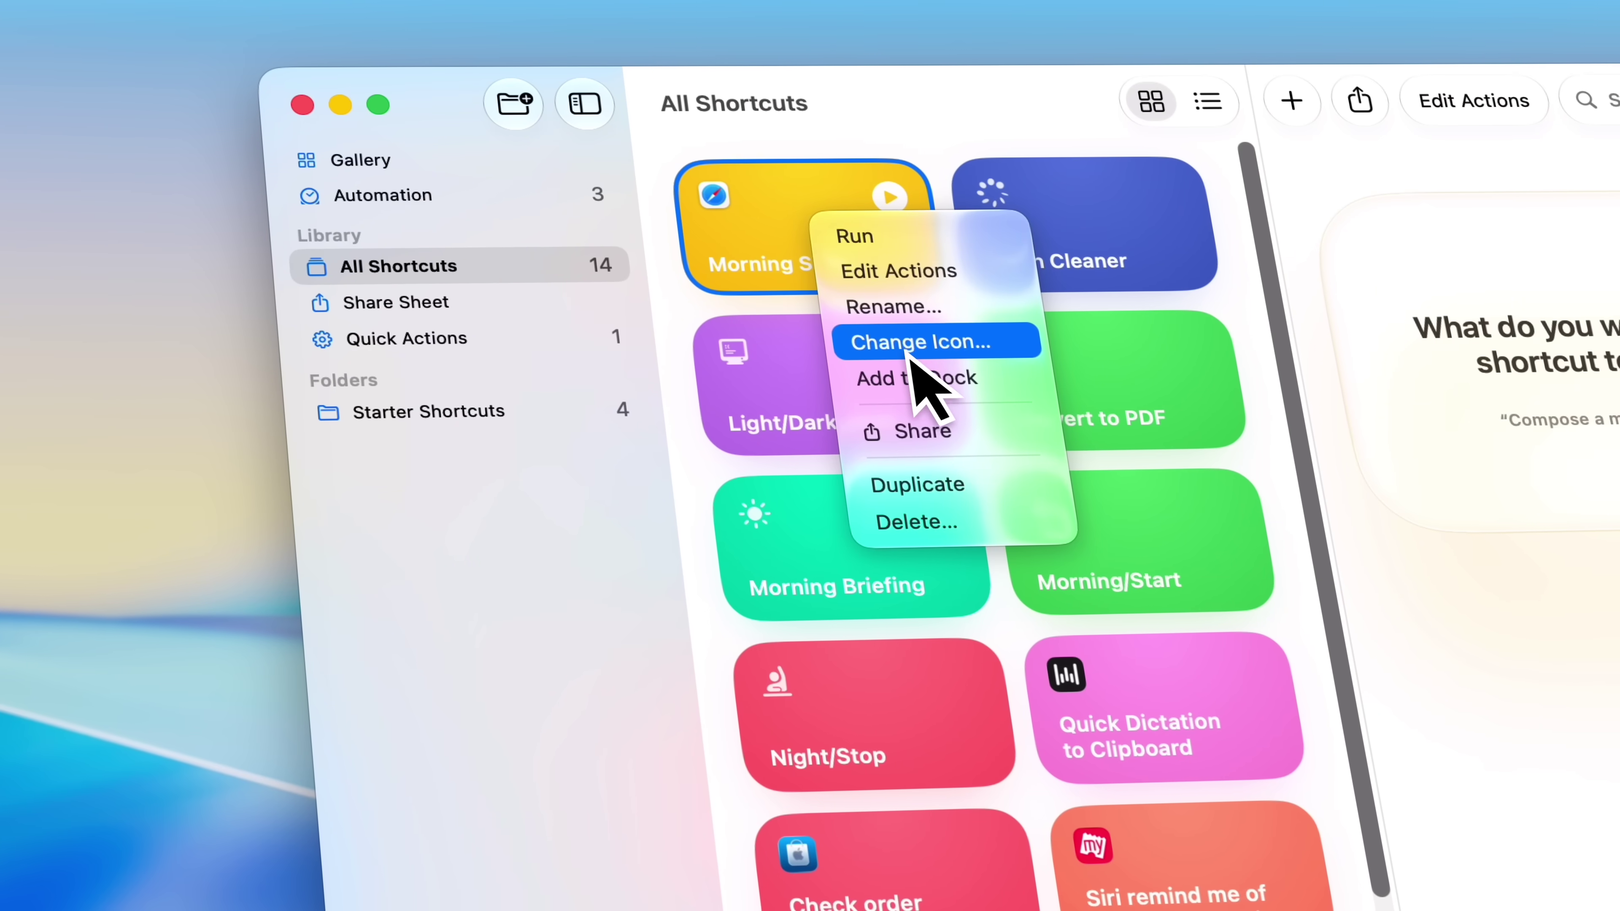
click(741, 267)
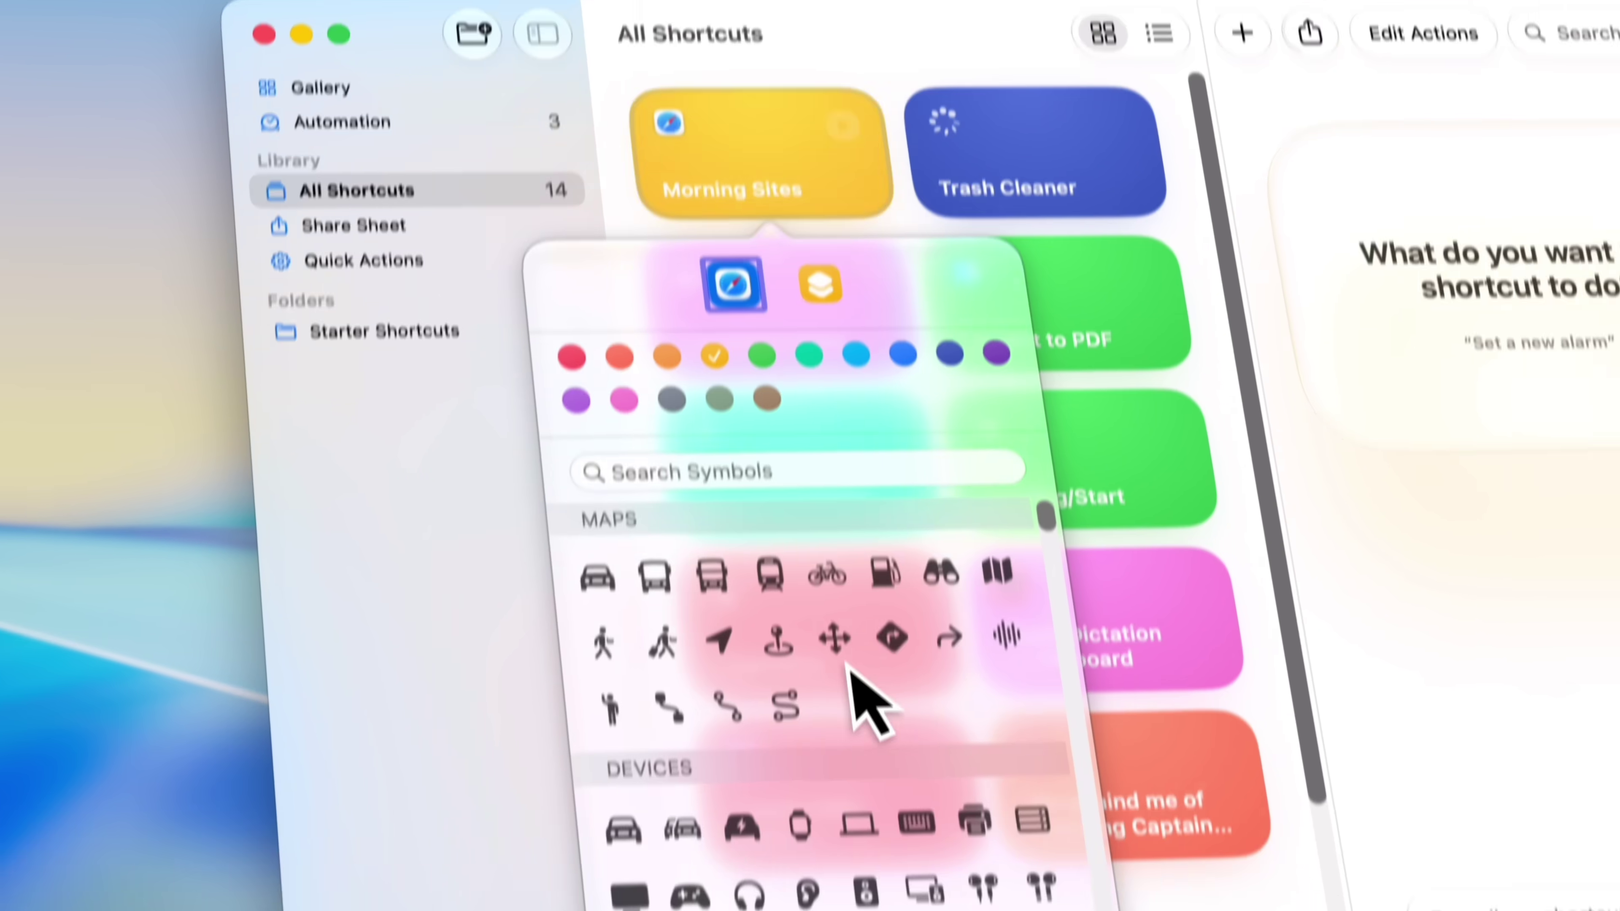
scroll(925, 690, down, 10)
click(908, 682)
Add the Morning Sites shortcut to the Dock.
right_click(669, 12)
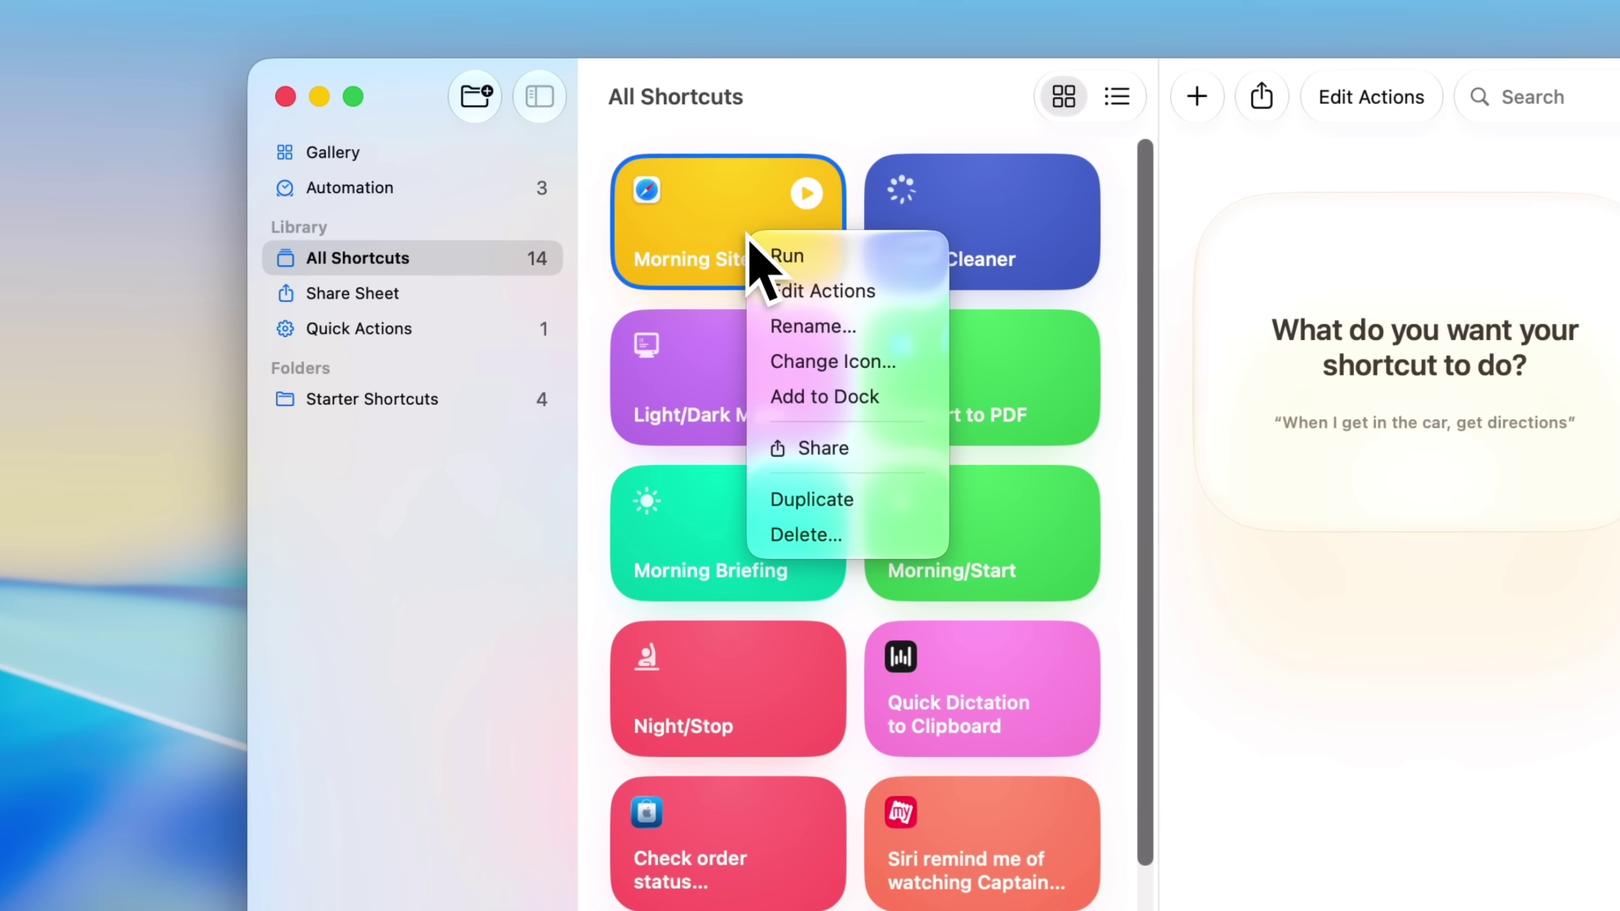
click(808, 405)
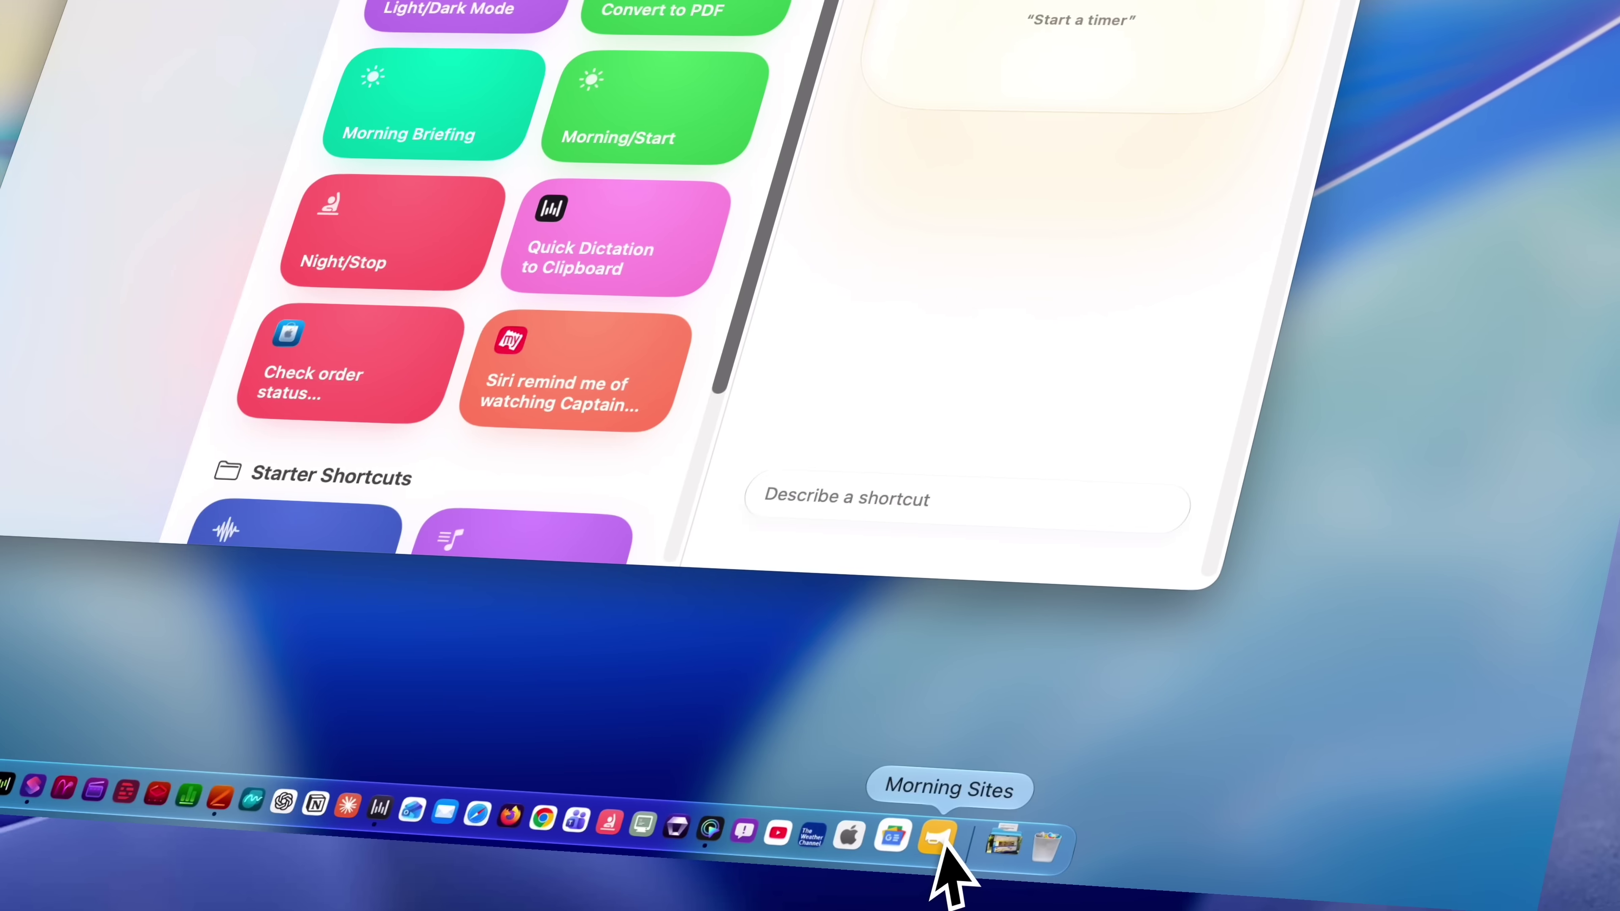
Run Morning Sites from the Dock, show an overview of all open windows and pick the Weather window.
click(1139, 888)
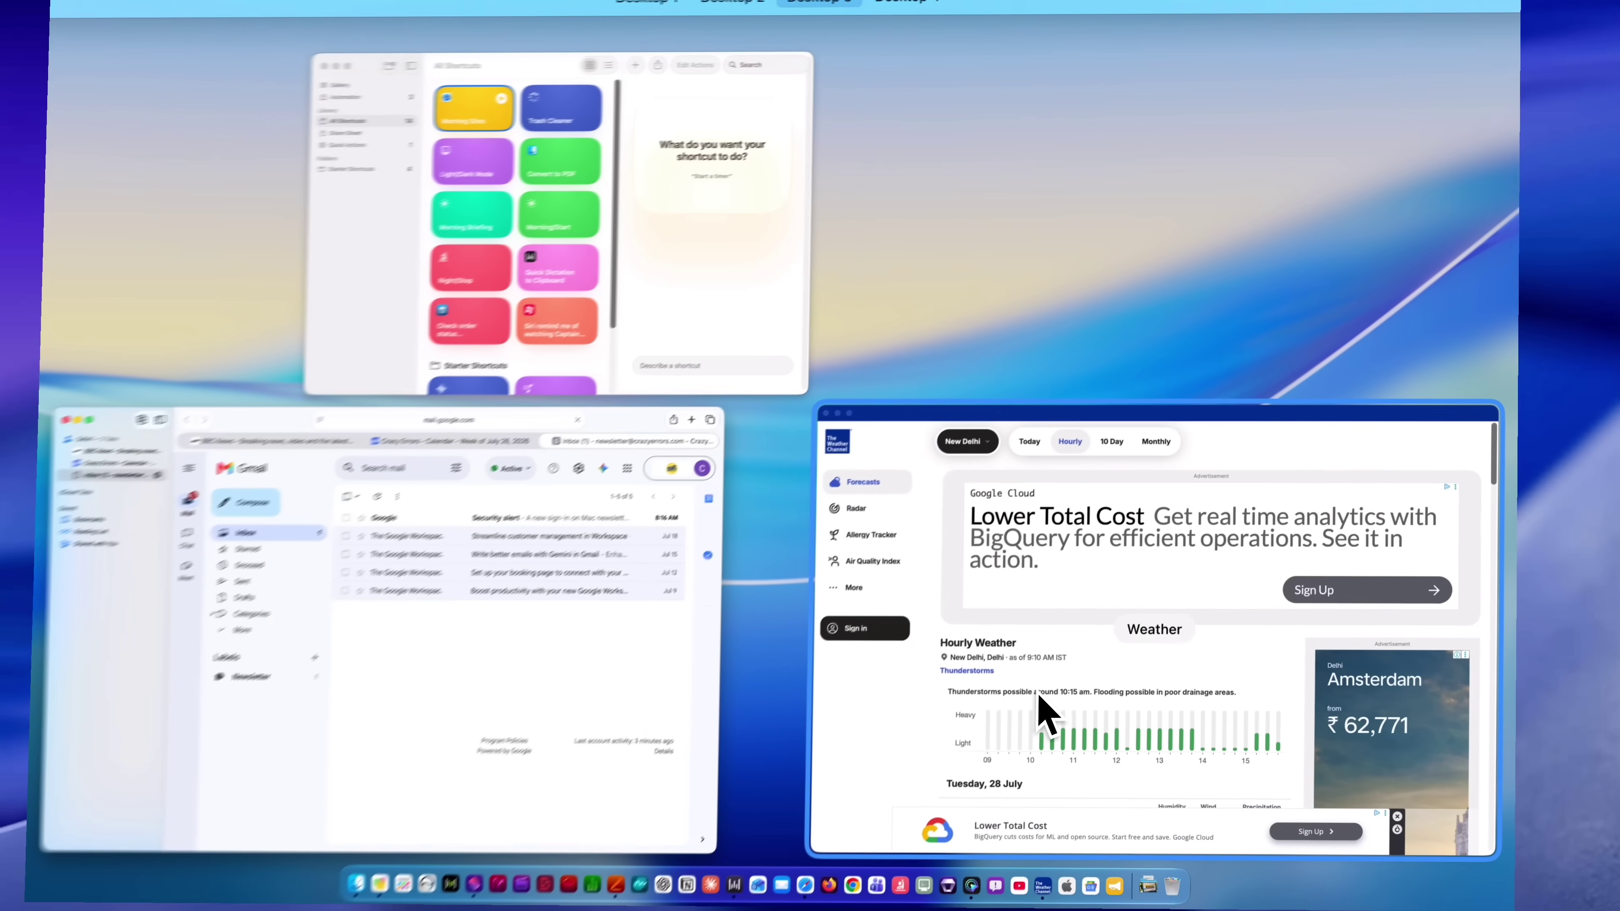
key(ctrl+Up)
click(1048, 597)
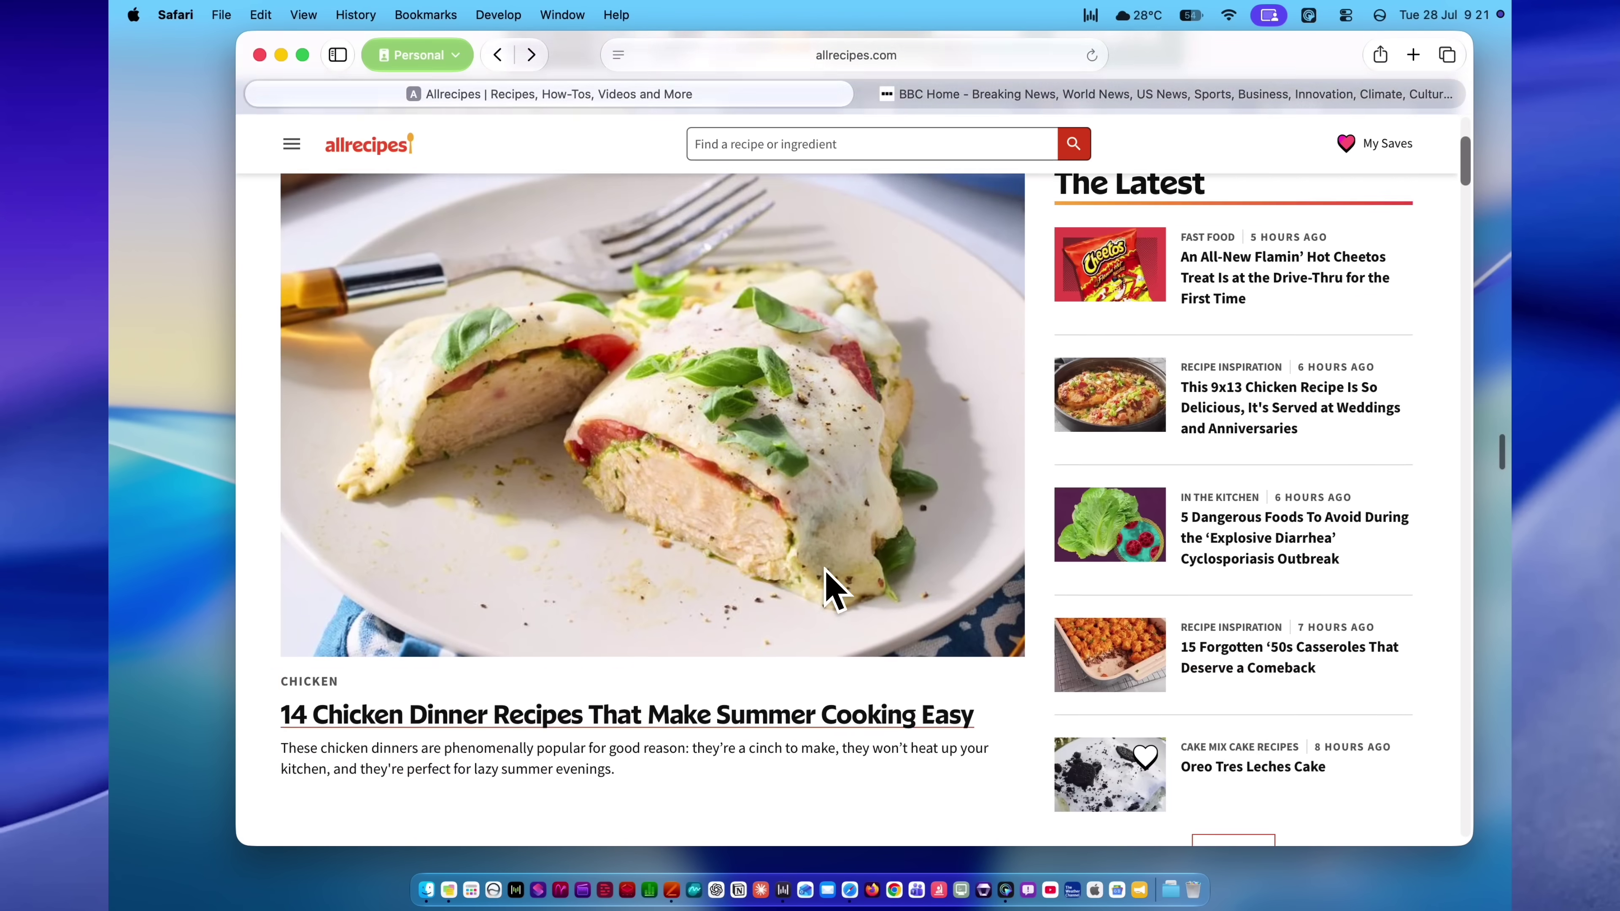
Browse the Allrecipes home page in Safari and open the Watermelon Salad with Feta recipe.
scroll(826, 586, down, 10)
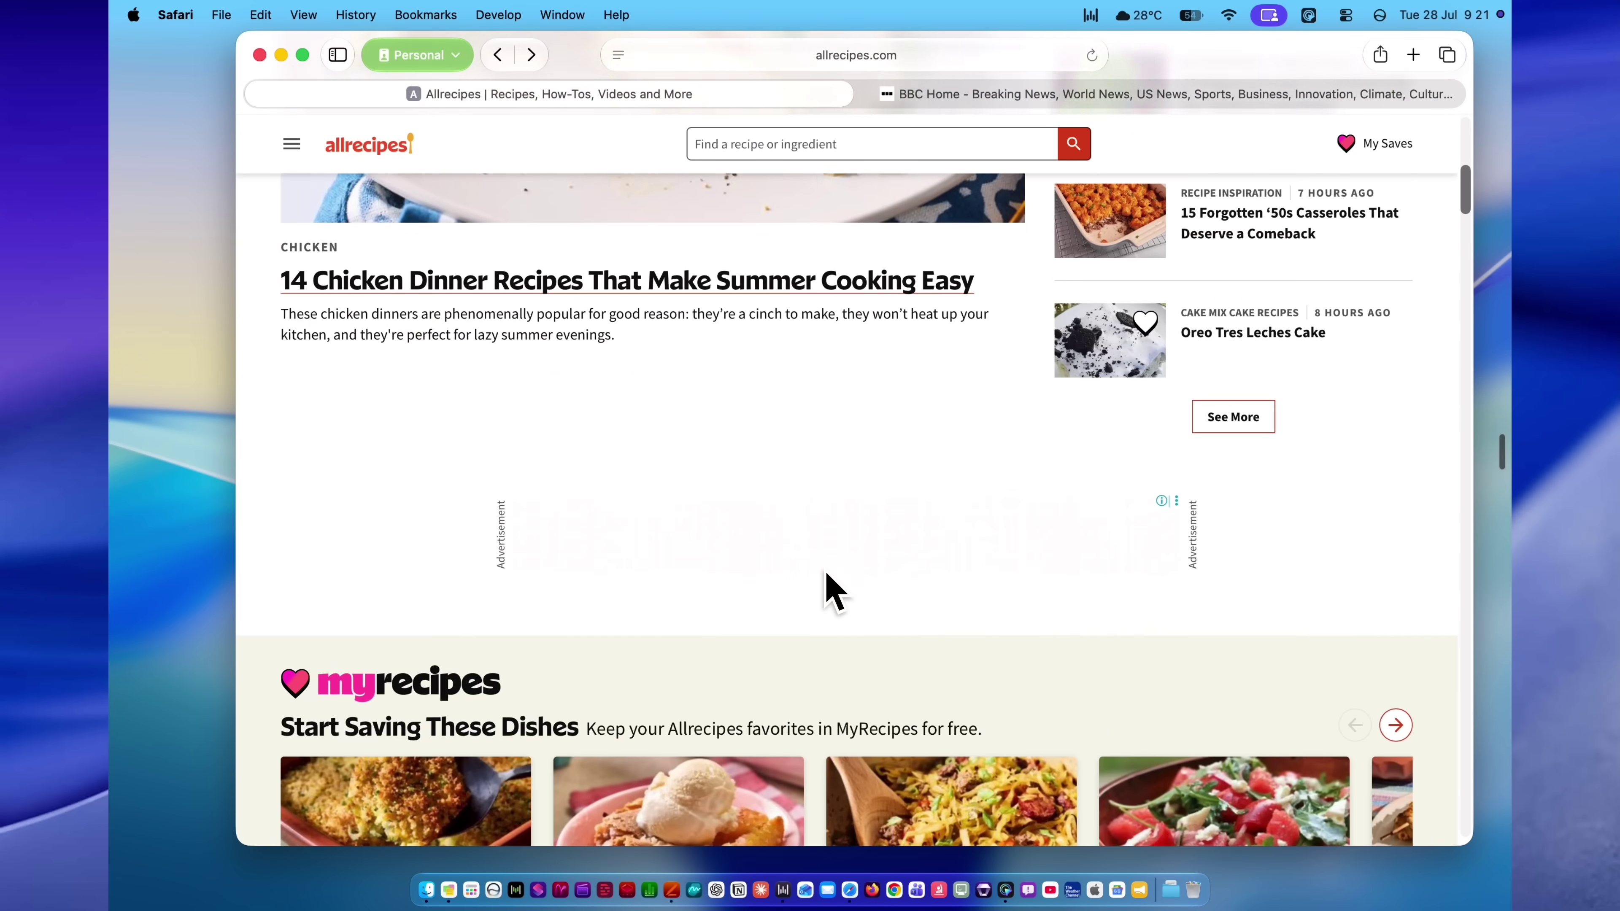
scroll(829, 587, down, 4)
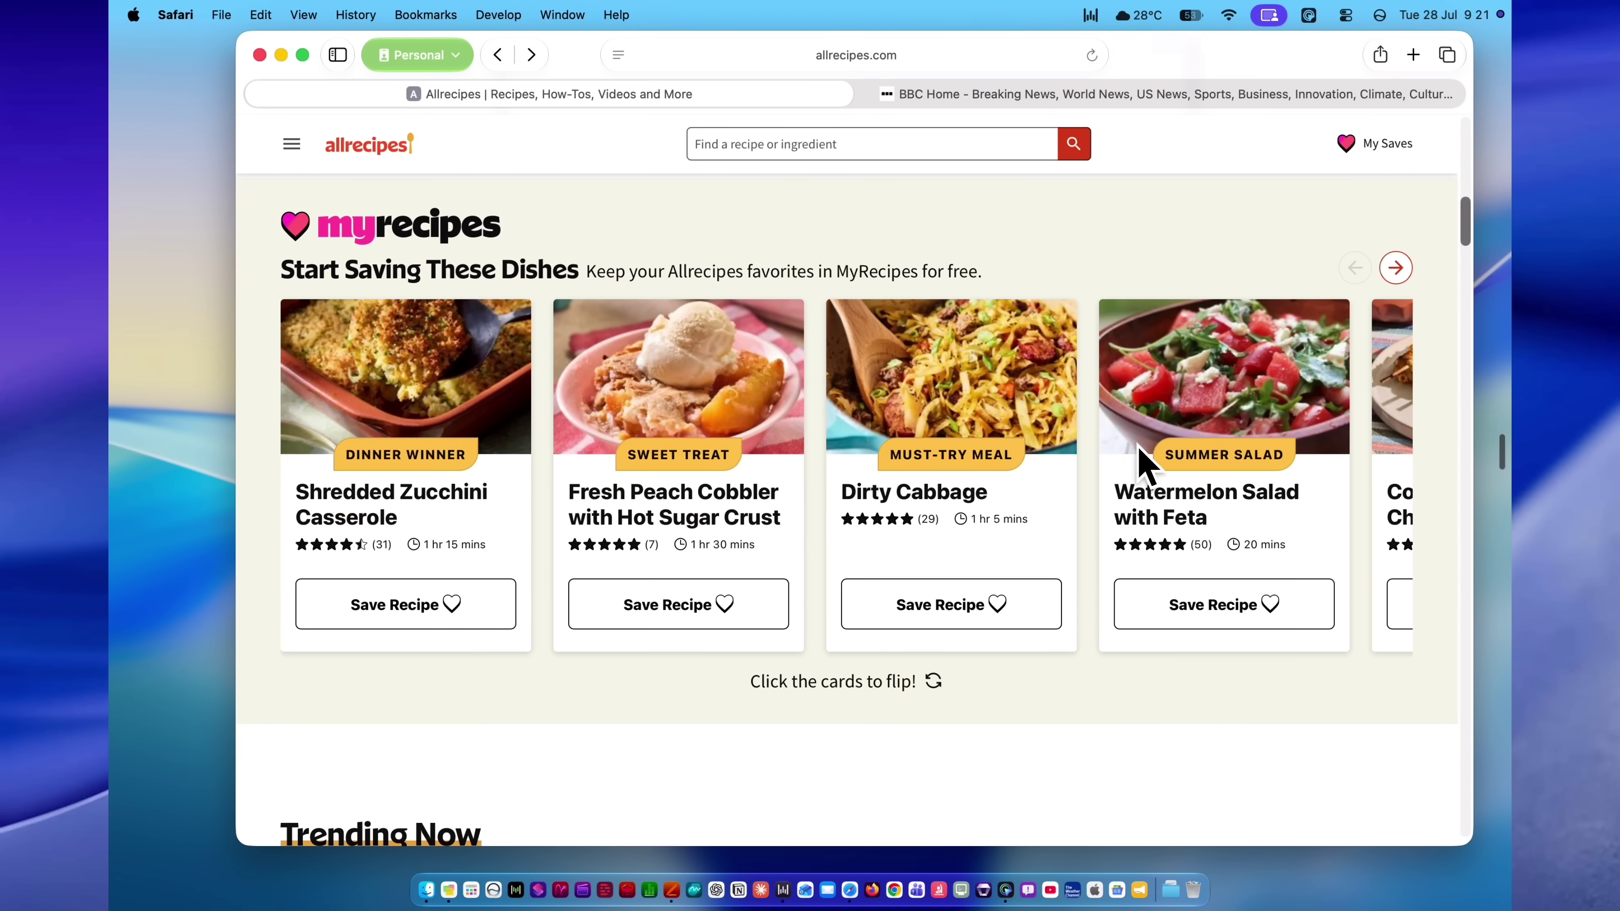
click(1129, 451)
click(1221, 546)
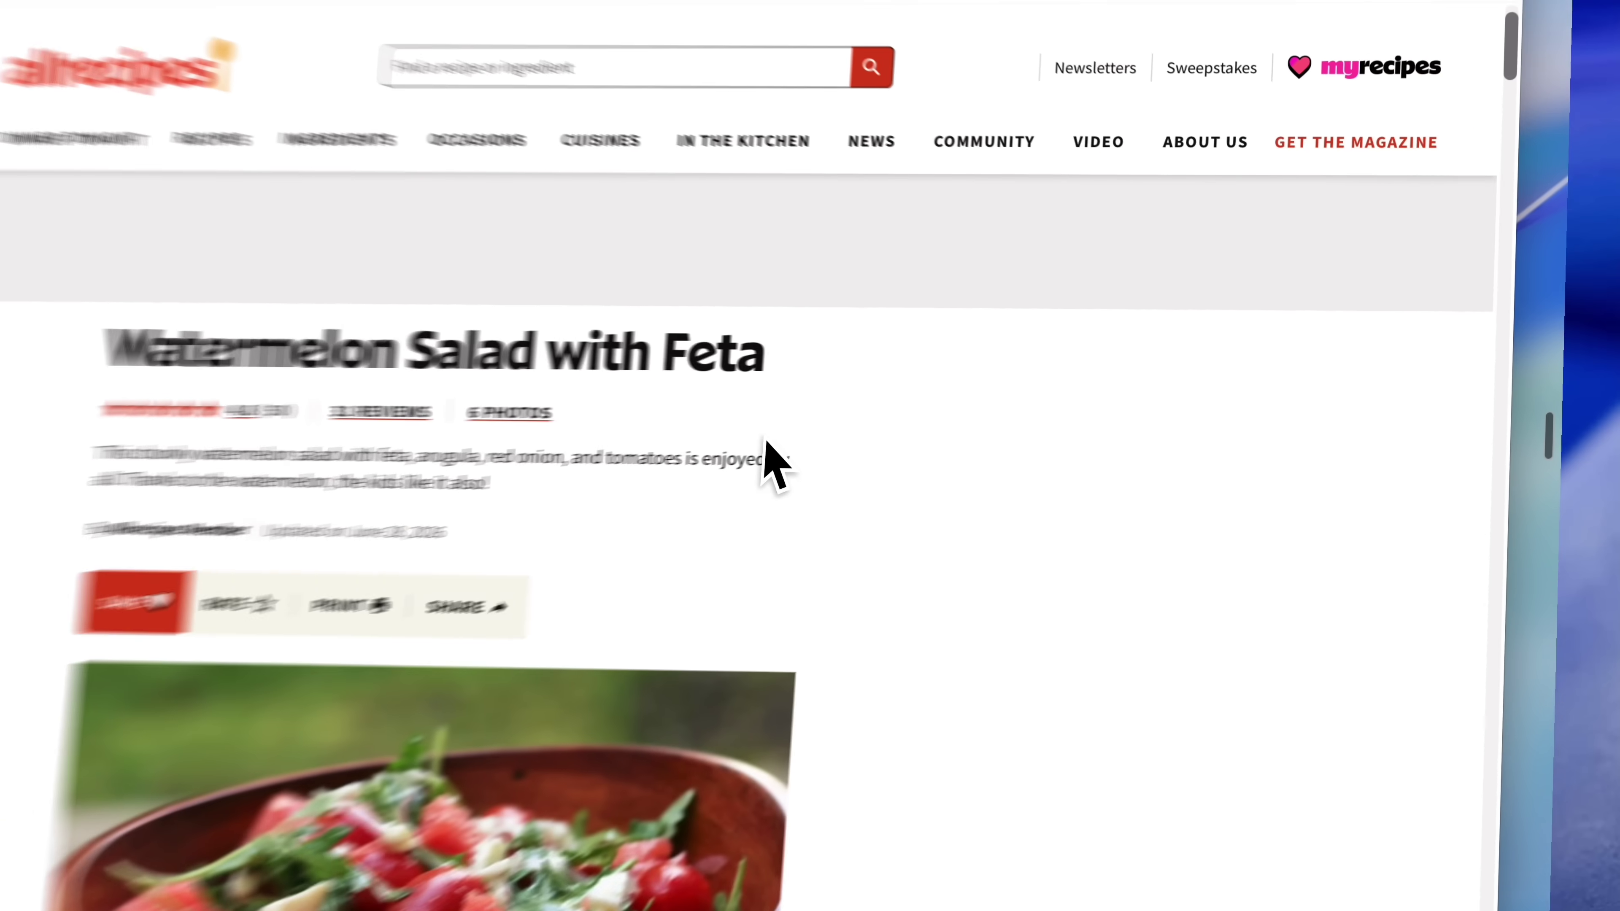
Look through the Watermelon Salad with Feta page, switch it to Reader view and read the simplified version.
scroll(740, 435, down, 5)
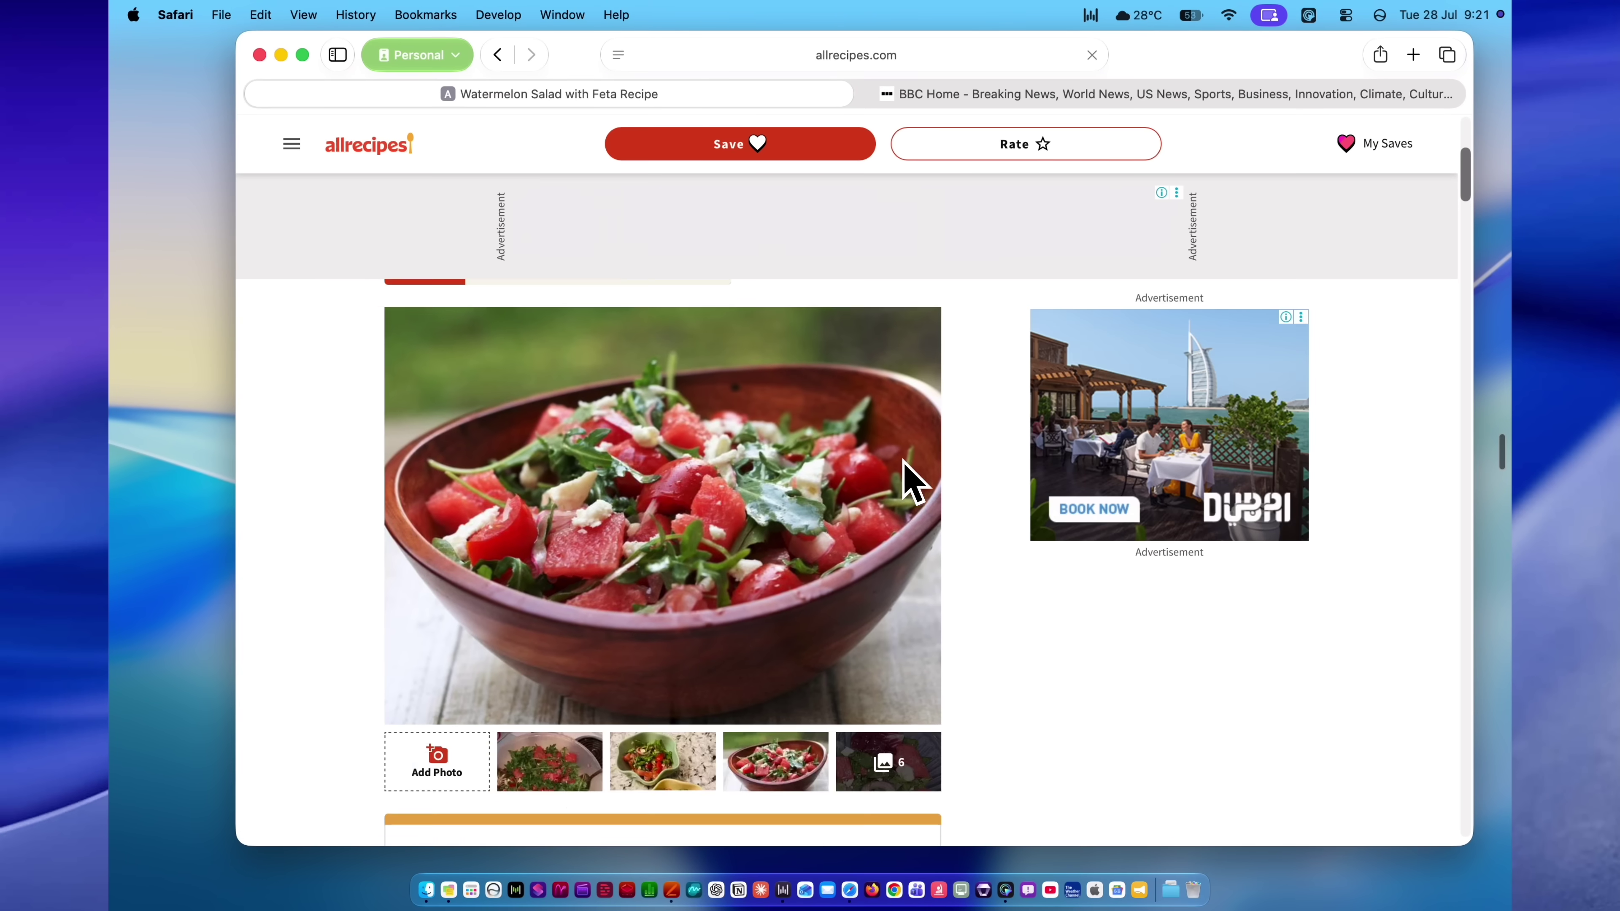
scroll(904, 462, down, 6)
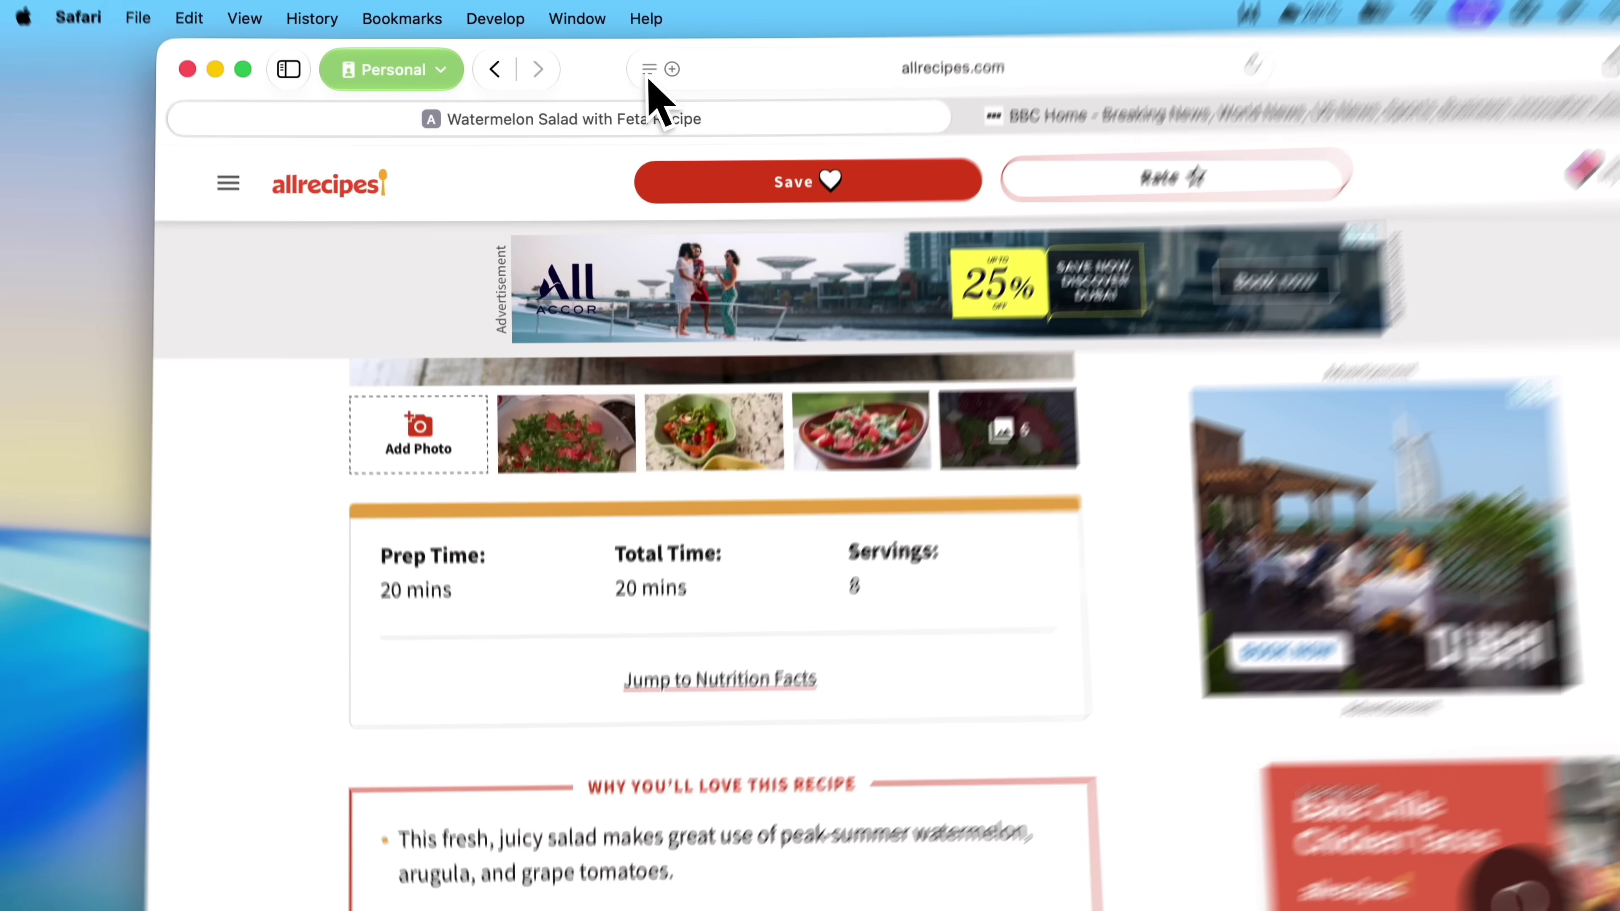
click(617, 55)
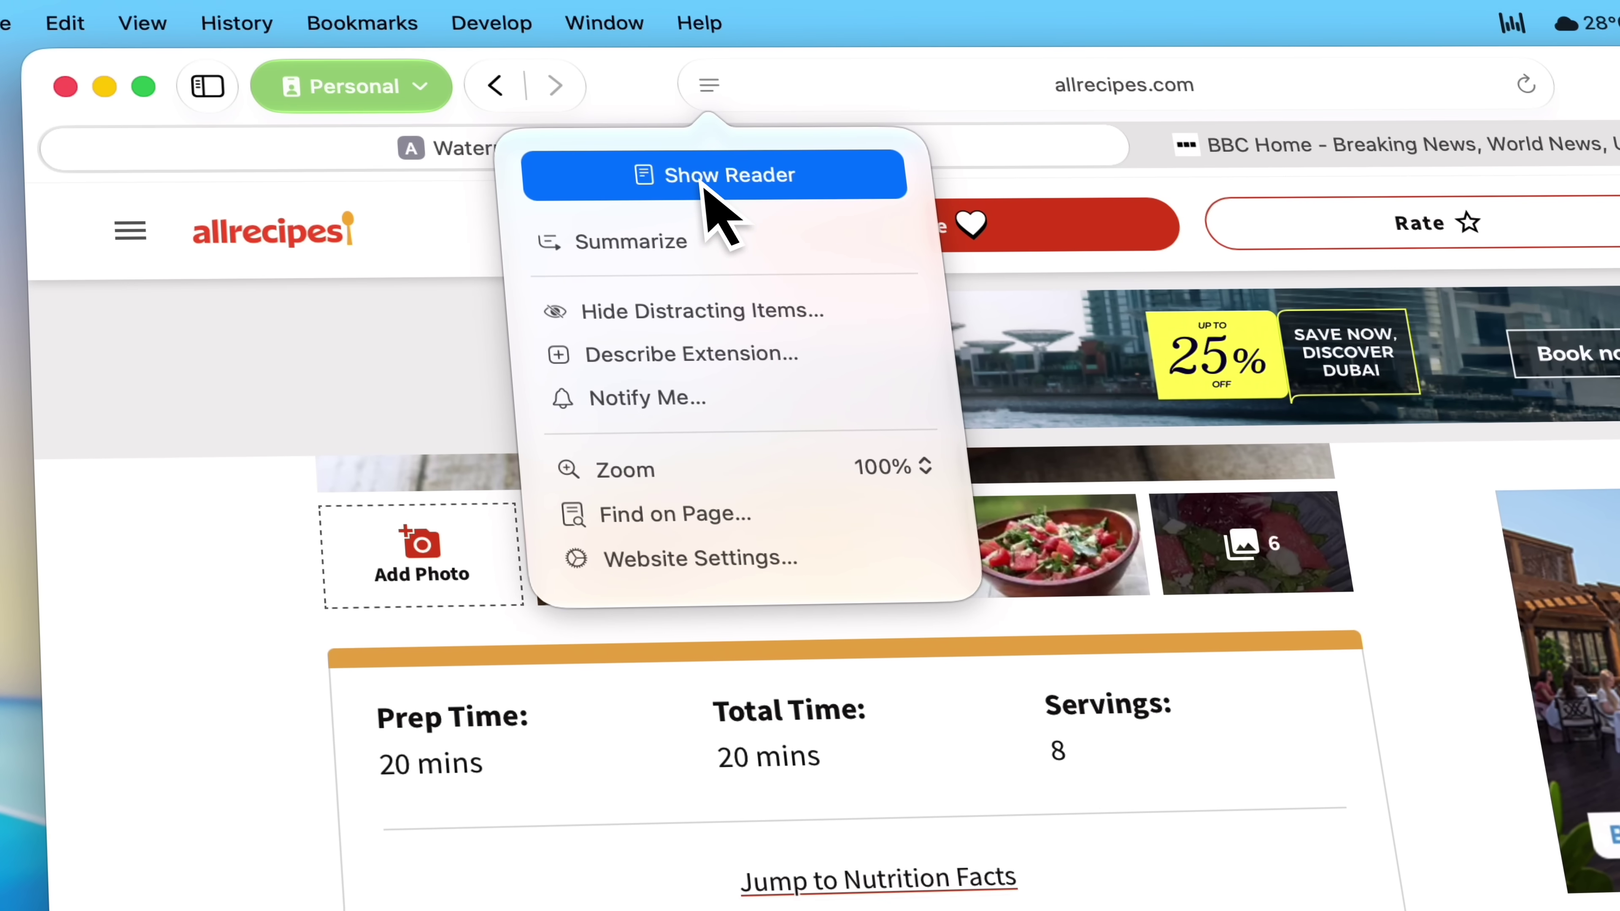
click(705, 182)
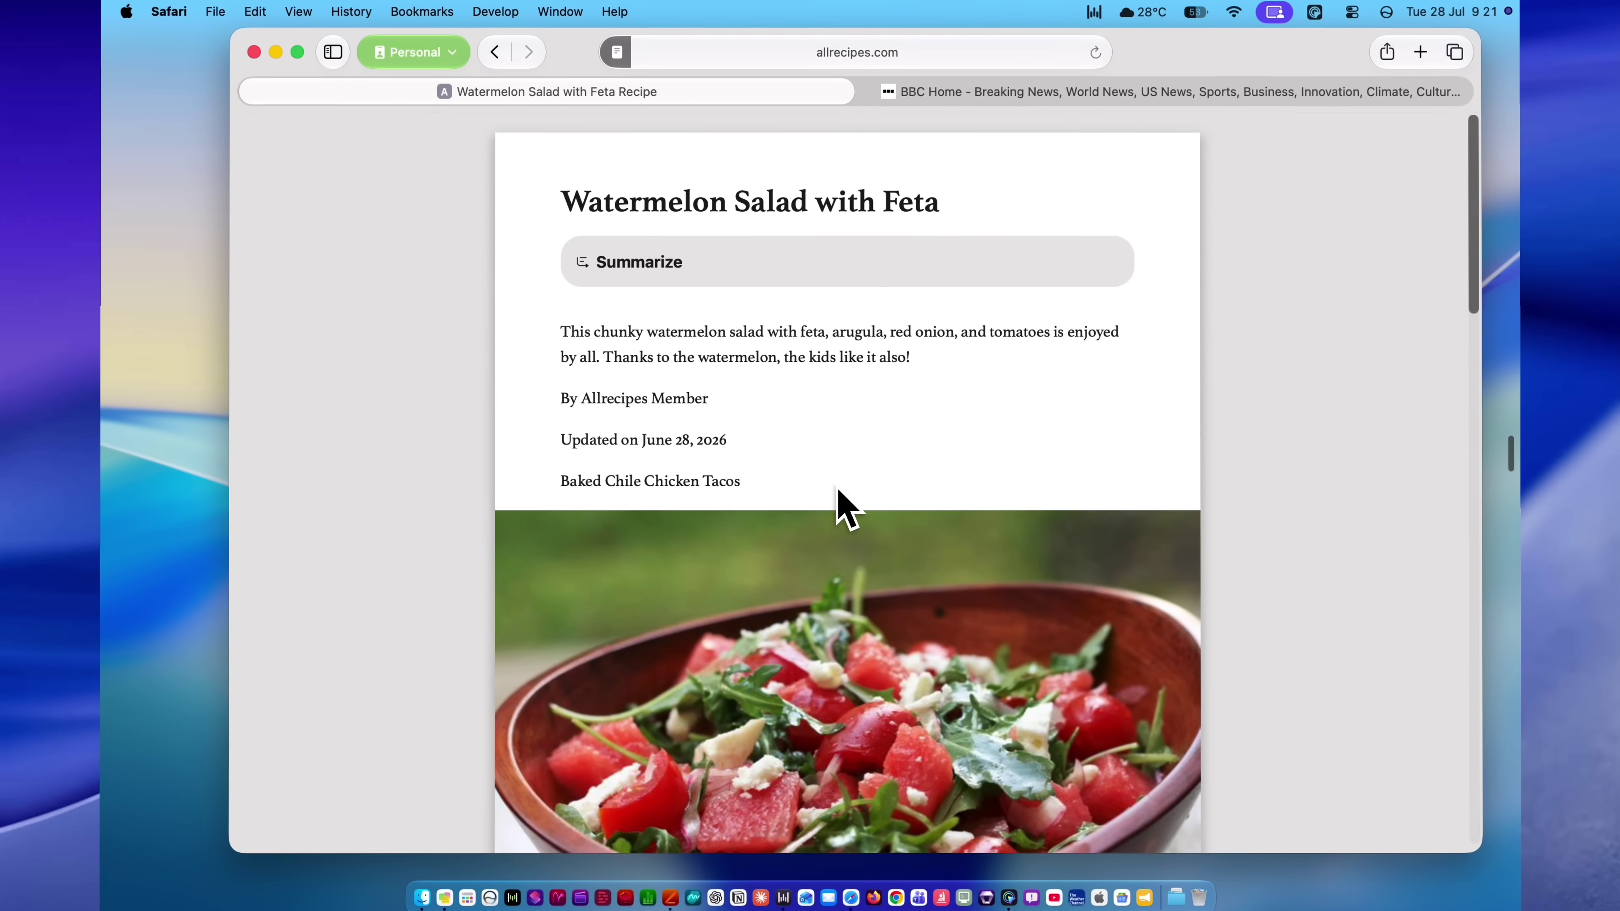
scroll(837, 501, down, 7)
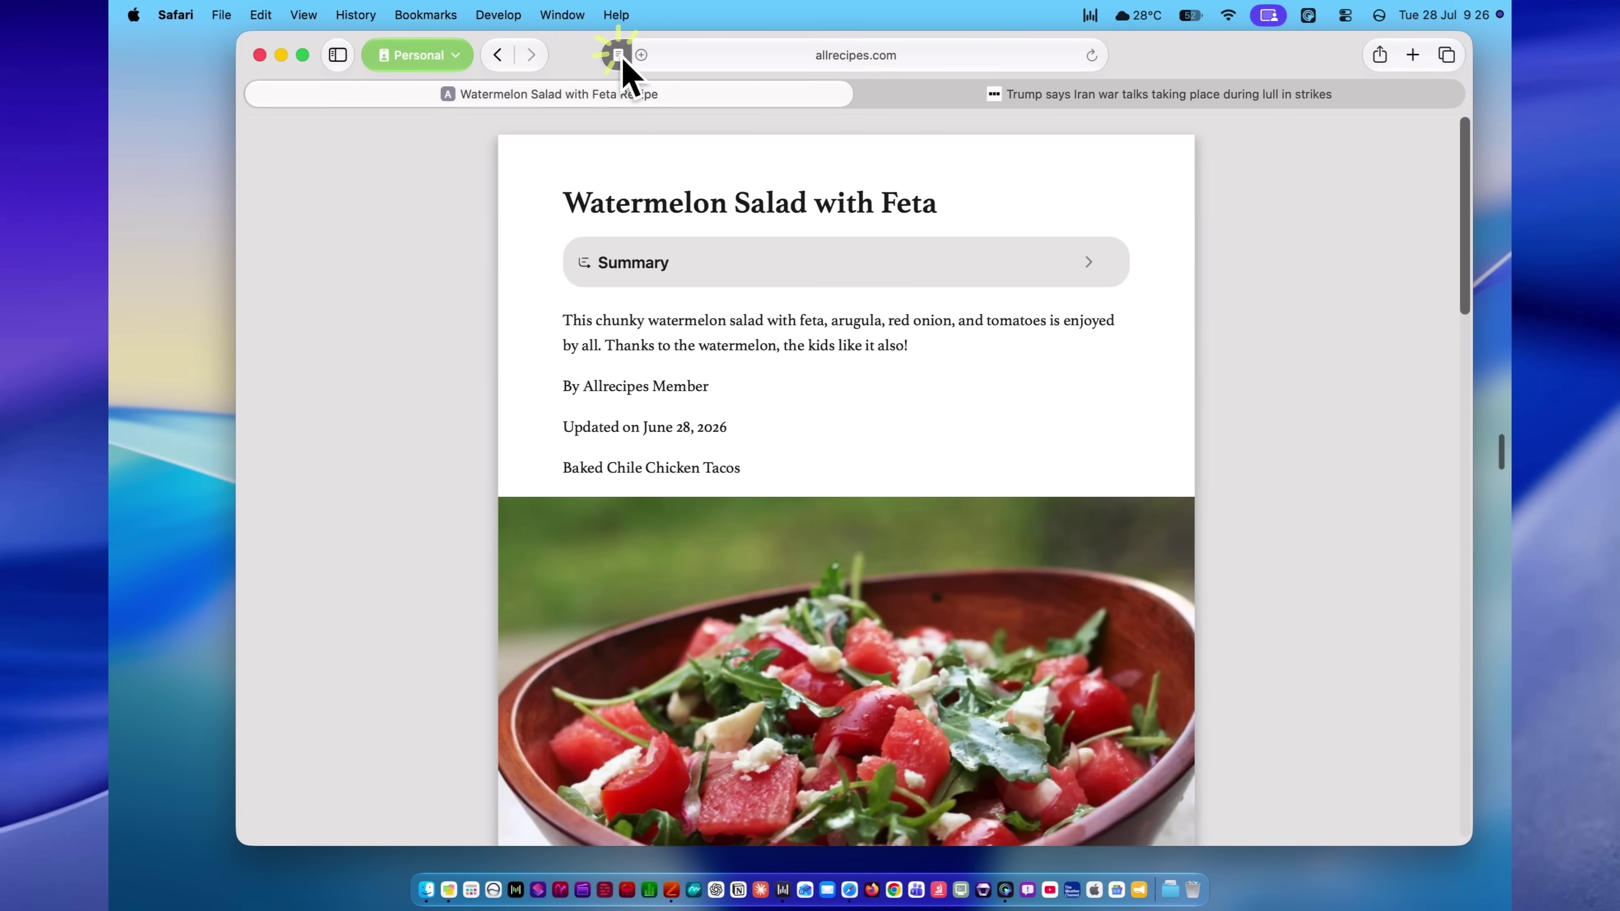
Try out the Reader colour themes, settle on the cream theme and set the Reader zoom to 115%.
click(617, 55)
click(752, 272)
click(829, 268)
click(890, 265)
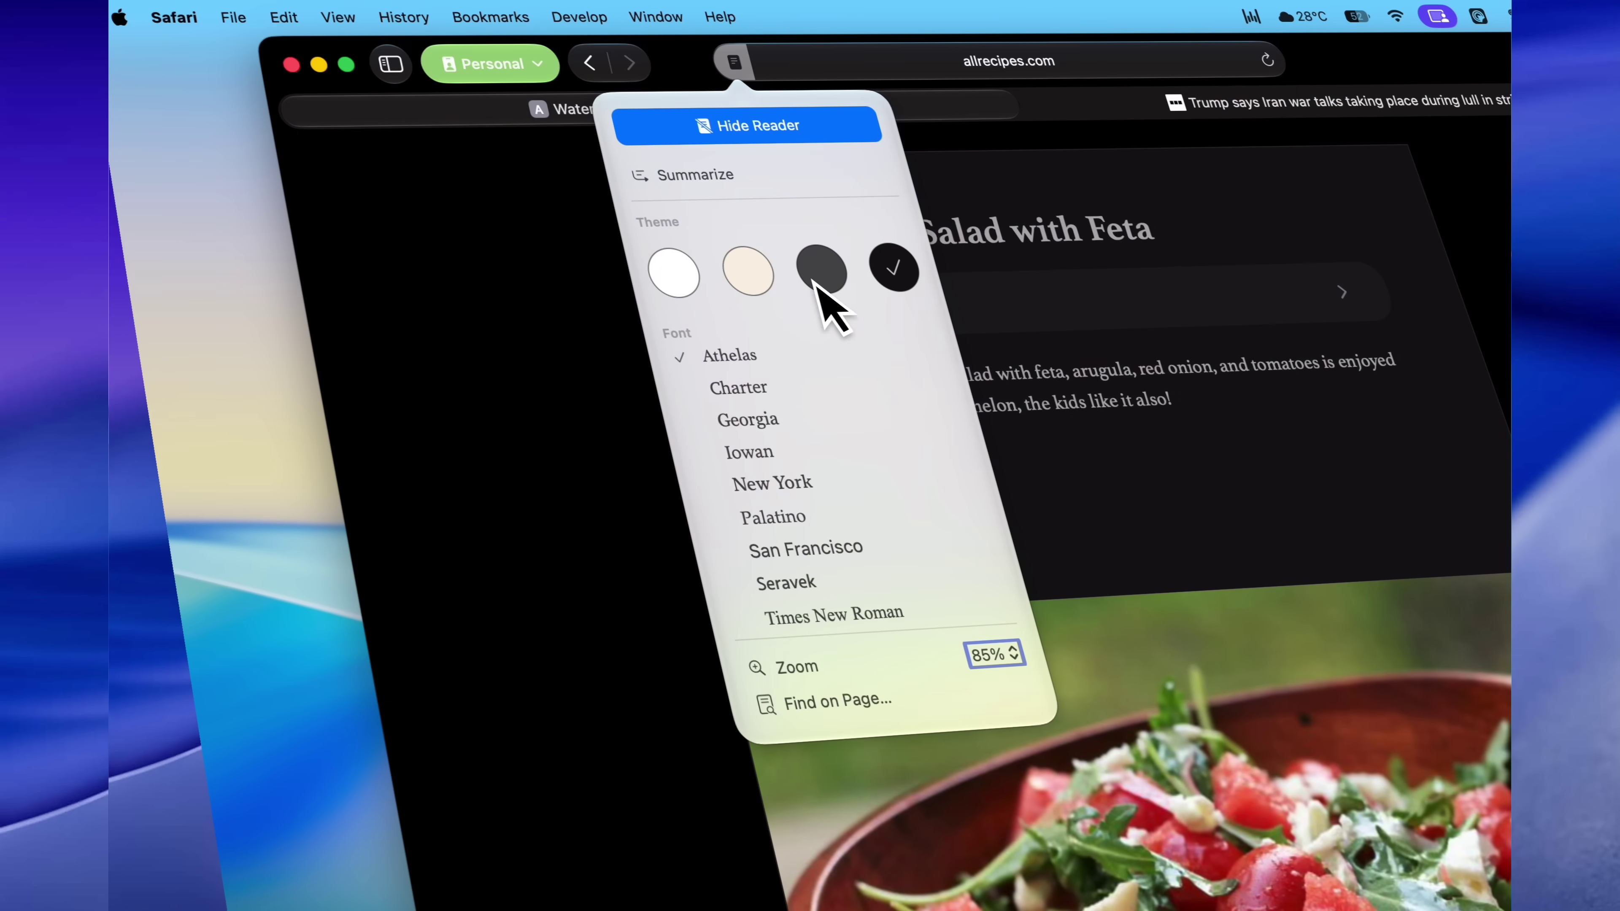
click(748, 271)
click(993, 654)
click(708, 577)
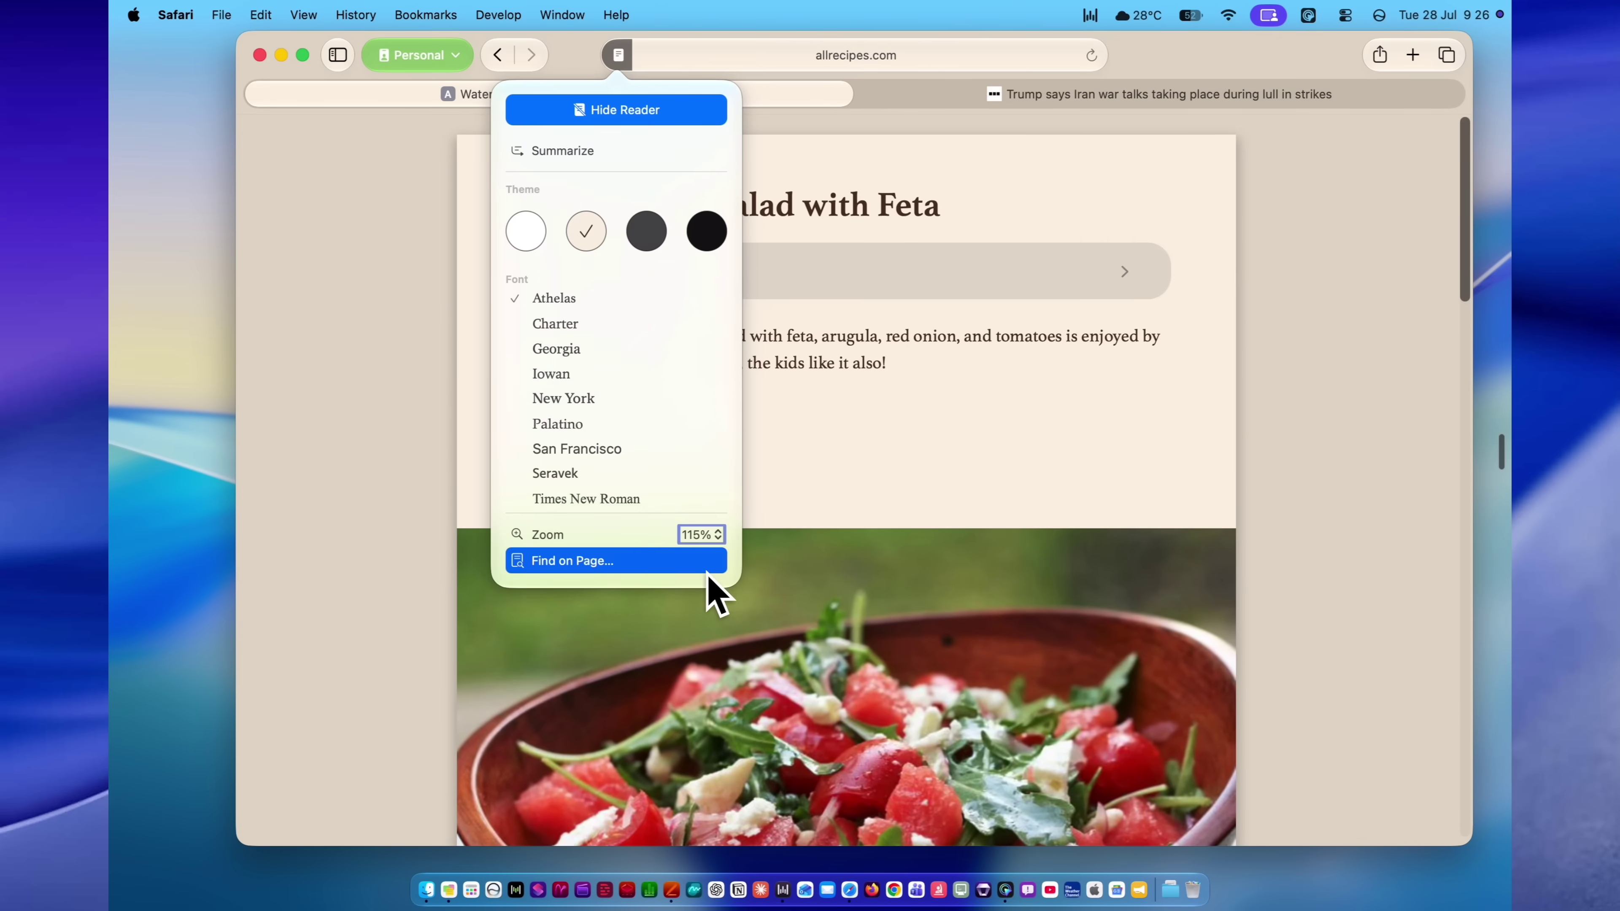
scroll(829, 504, down, 10)
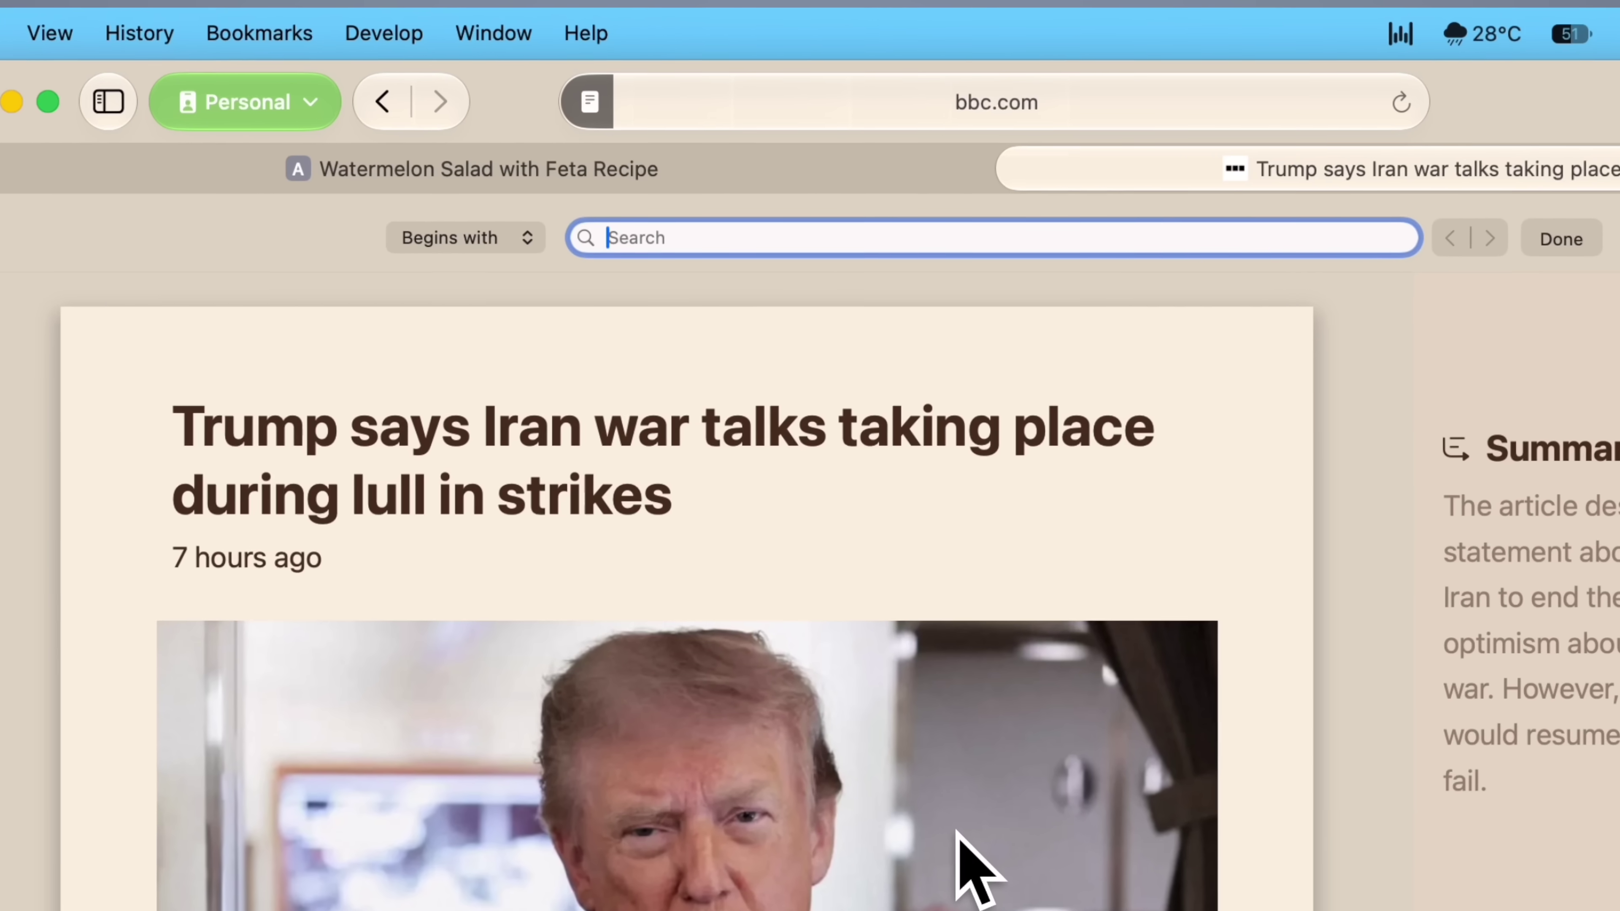
Search the BBC article in Reader for "trump" and go through the matches.
key(Escape)
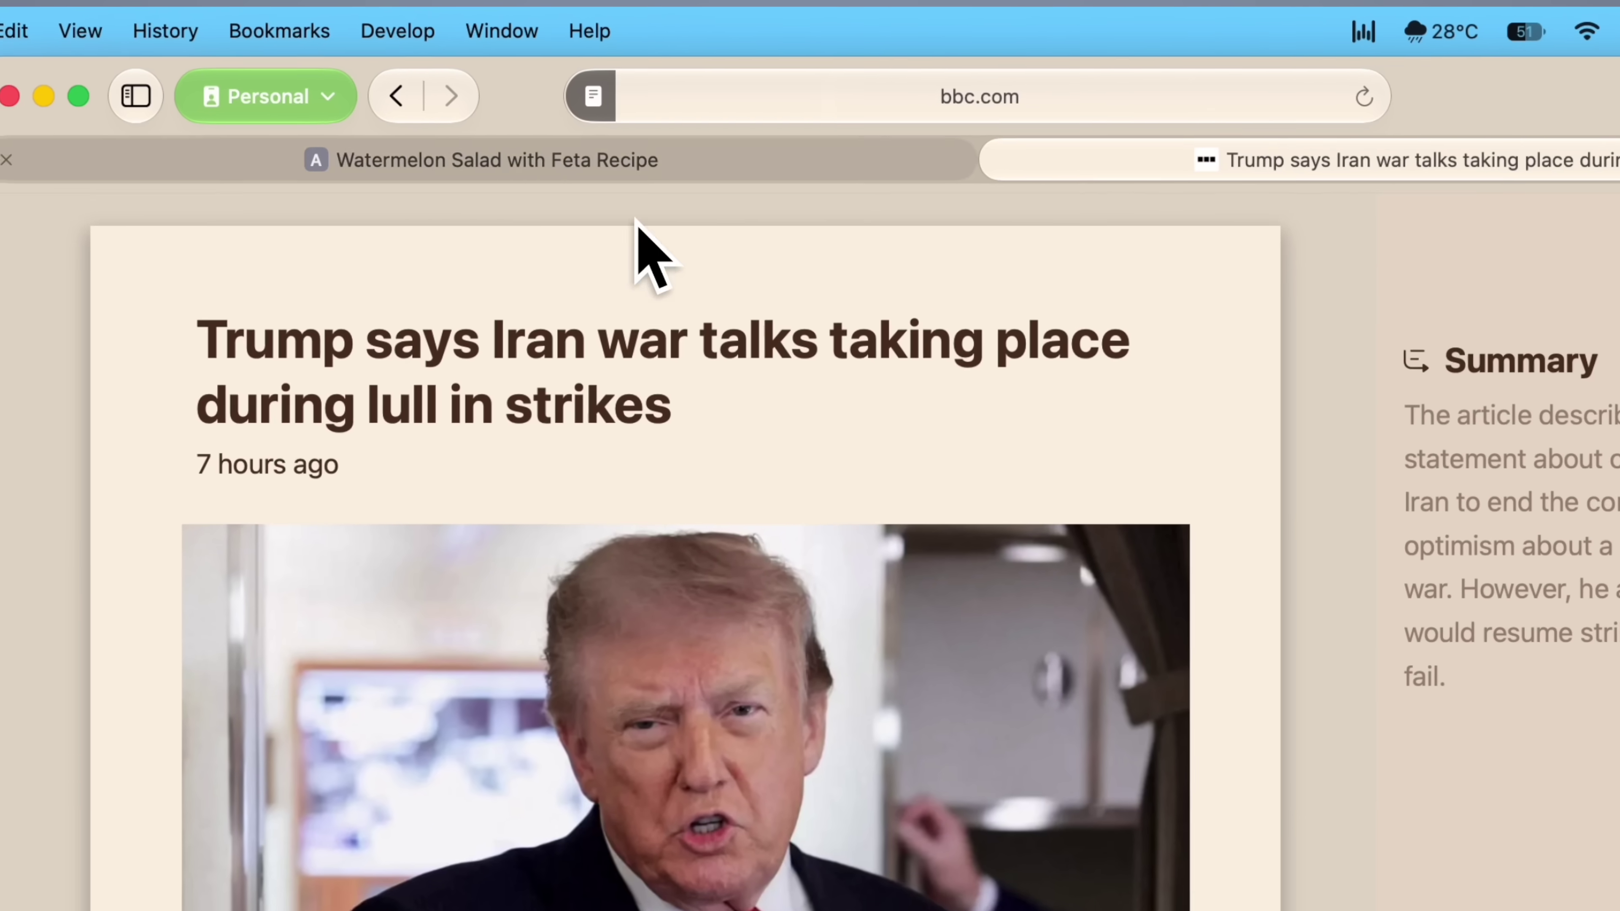
click(592, 97)
click(845, 679)
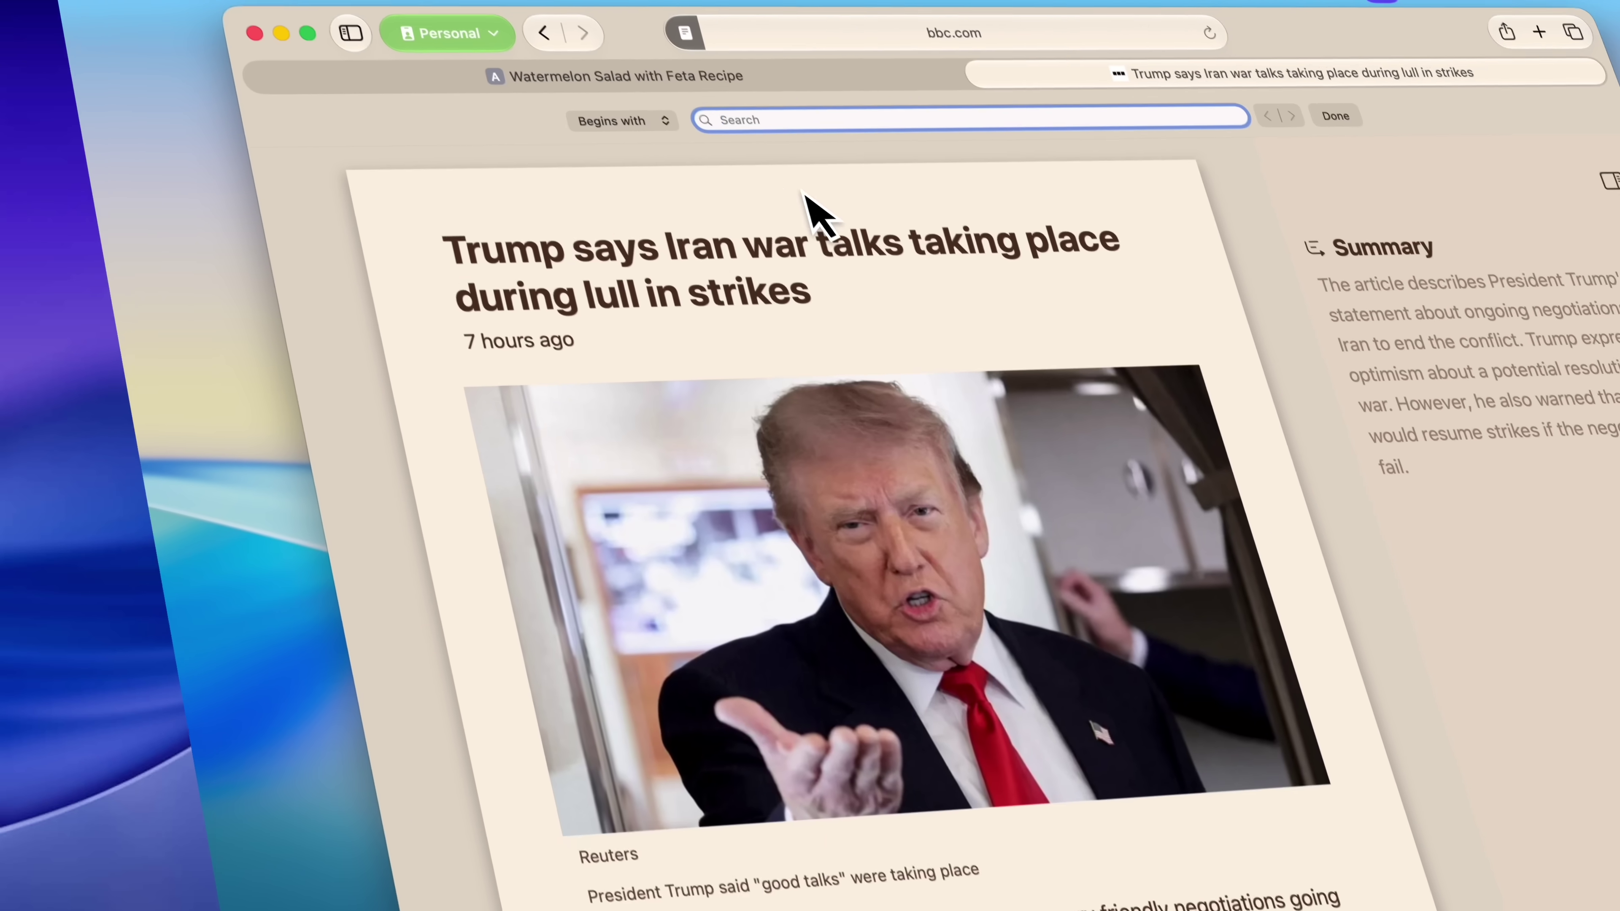
text(trump)
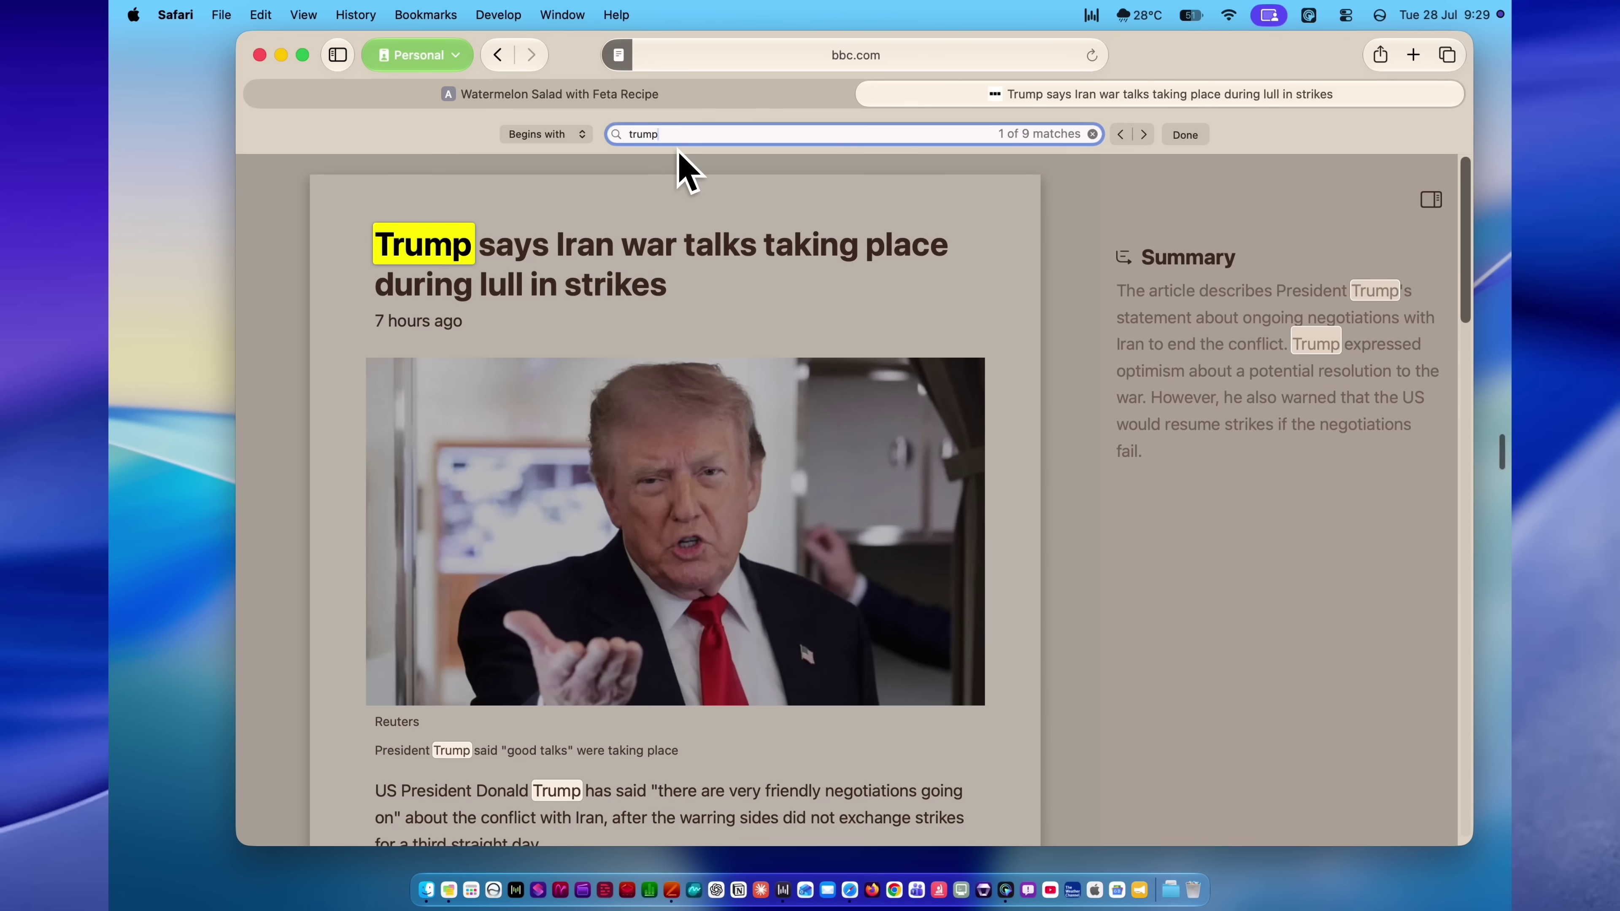
key(Return)
key(Return)
key(Return)
key(Return)
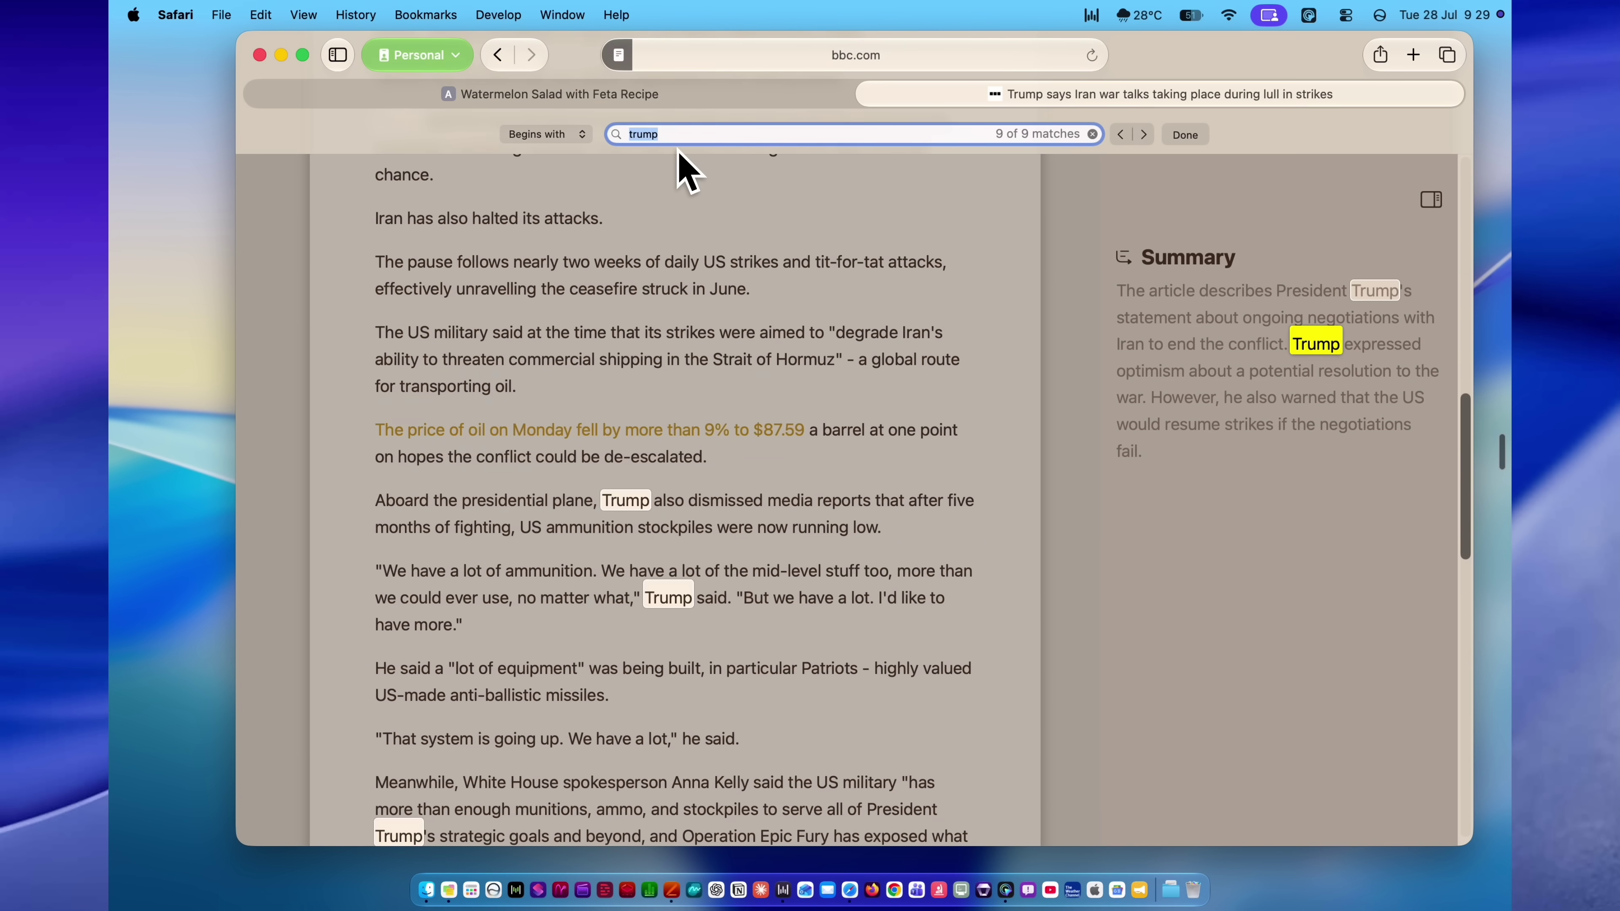
Search the BBC article for "us" and go through the matches one after another.
text(u)
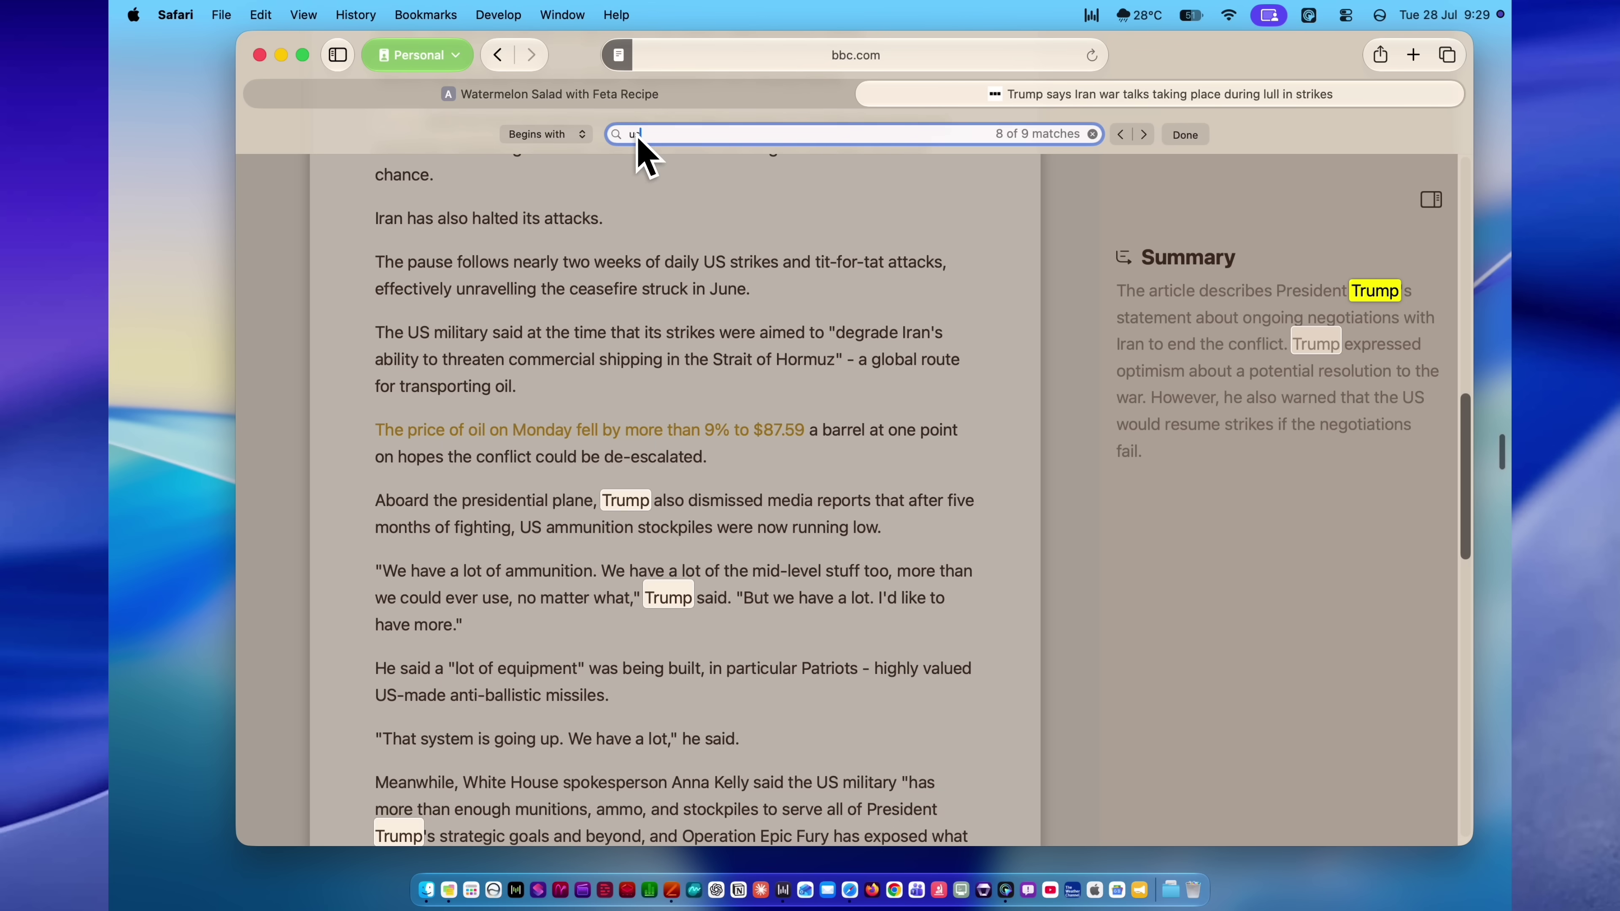
text(s)
key(Return)
key(Return)
key(Return)
key(Return)
key(Return)
key(Return)
key(Return)
key(Return)
key(Return)
key(Return)
key(Return)
key(Return)
key(Return)
key(Return)
key(Return)
key(Return)
click(617, 58)
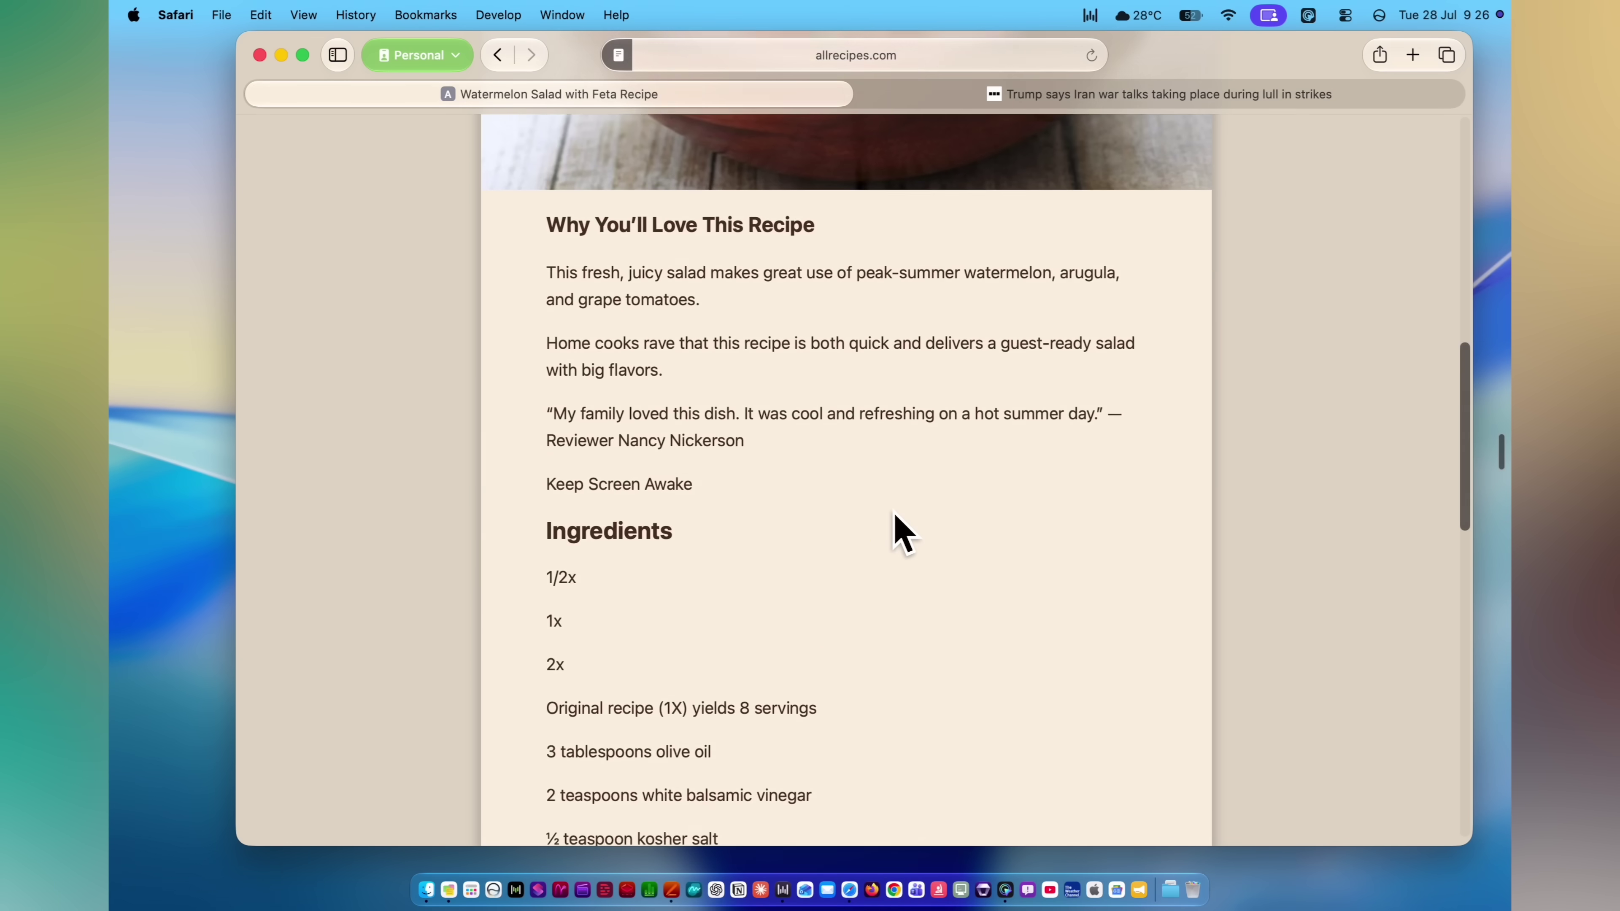
scroll(897, 532, down, 3)
scroll(903, 534, down, 2)
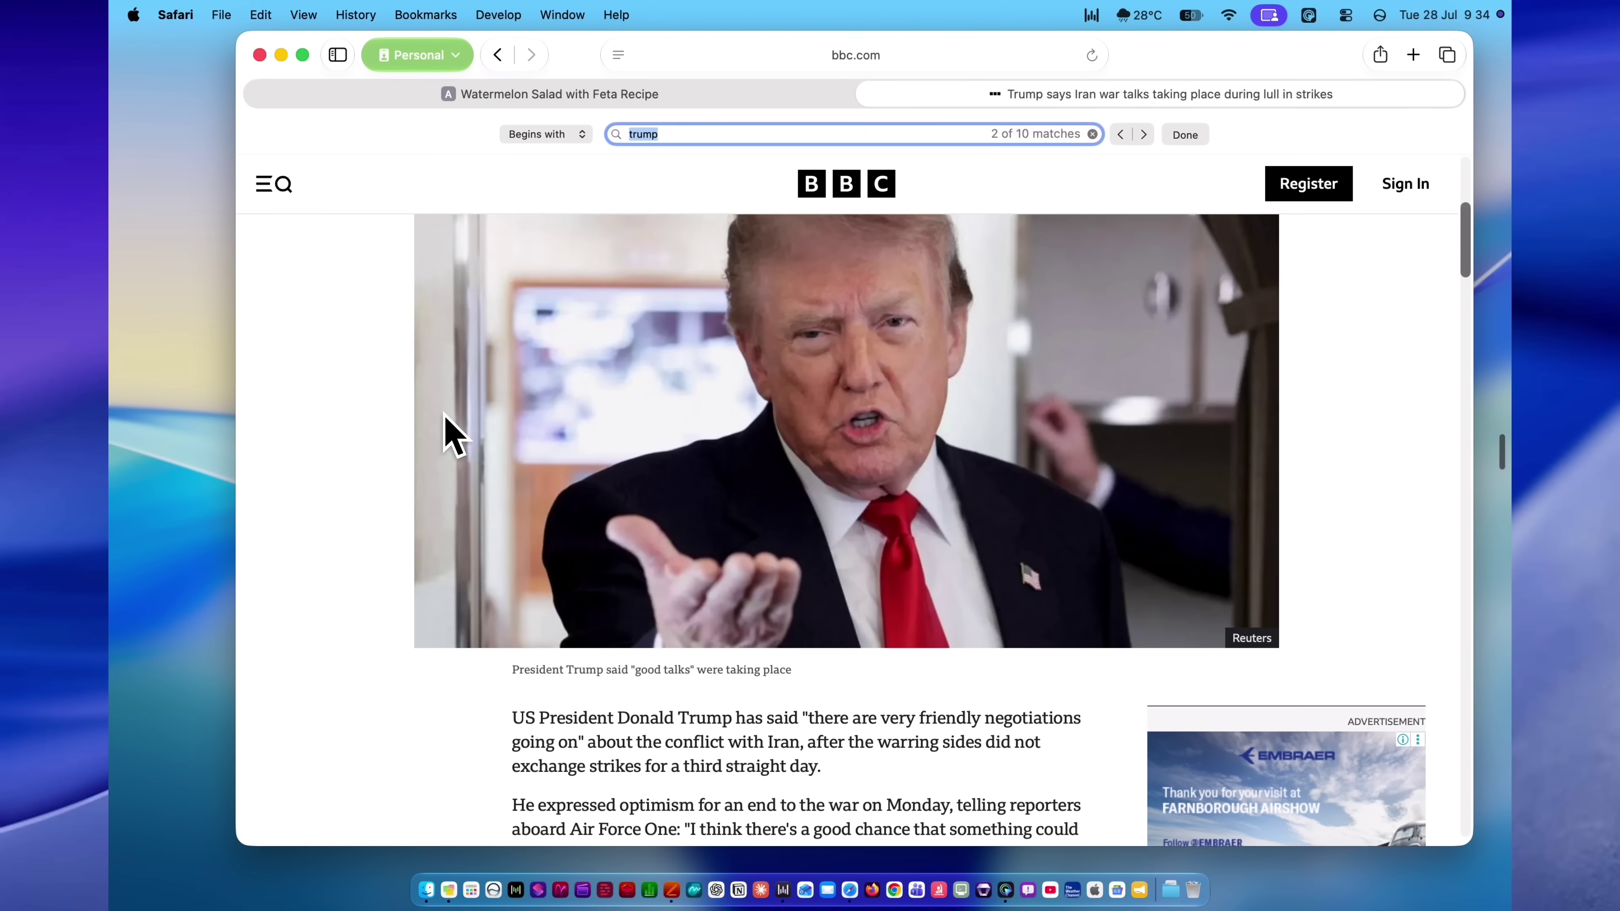
Start hiding distracting items on the BBC article and remove the lead photo, the side advertisement and the byline and sharing row.
scroll(445, 415, down, 5)
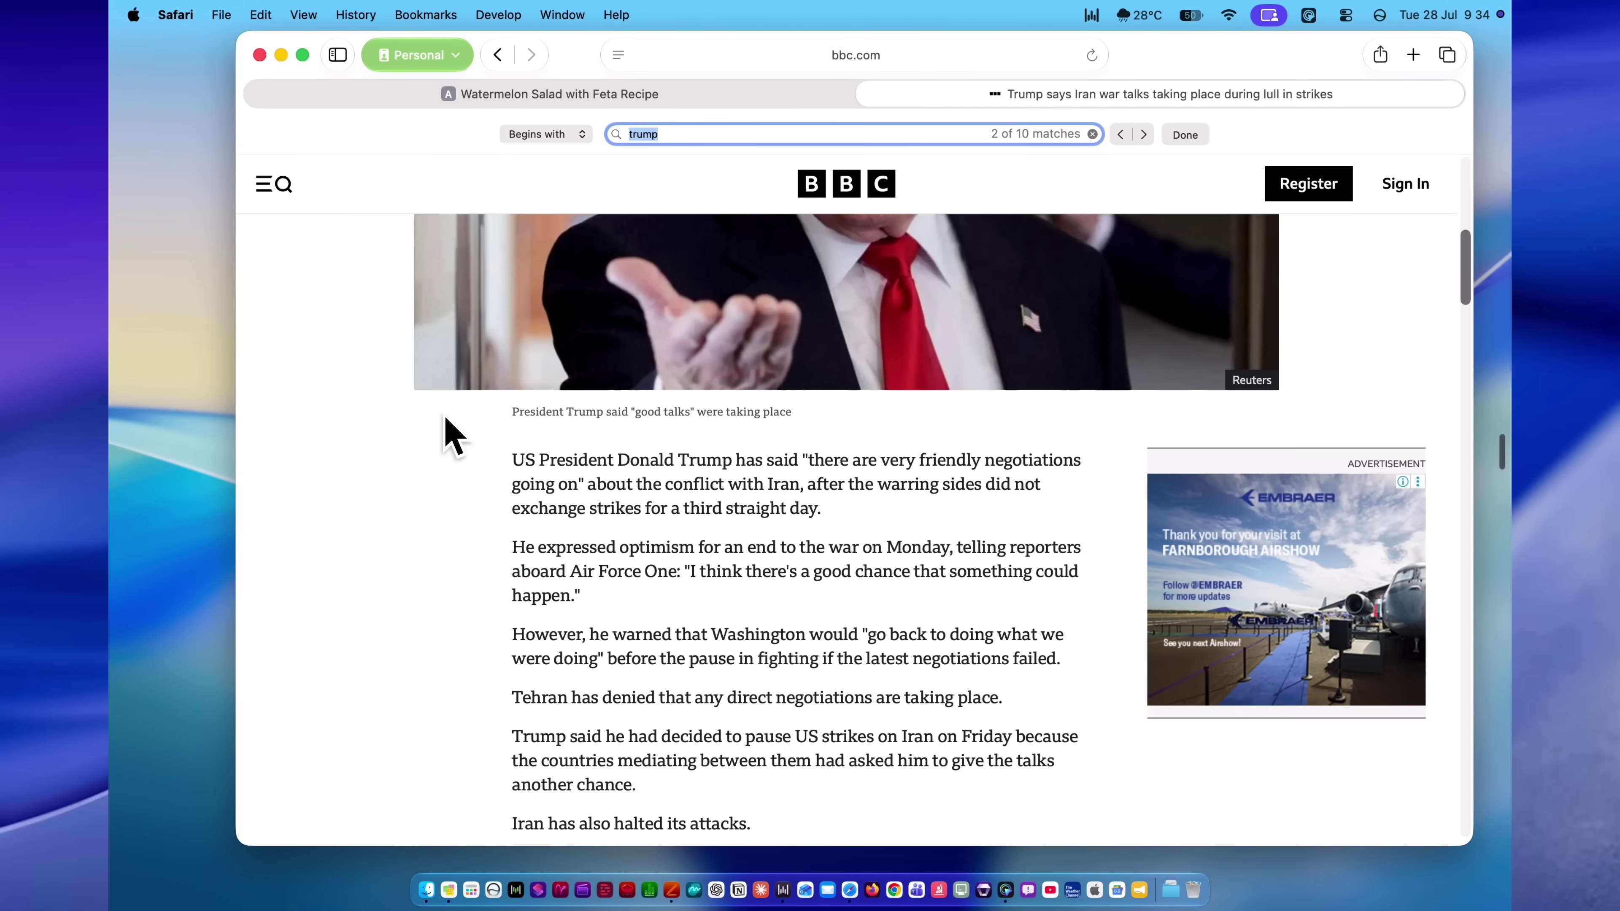
scroll(445, 416, up, 3)
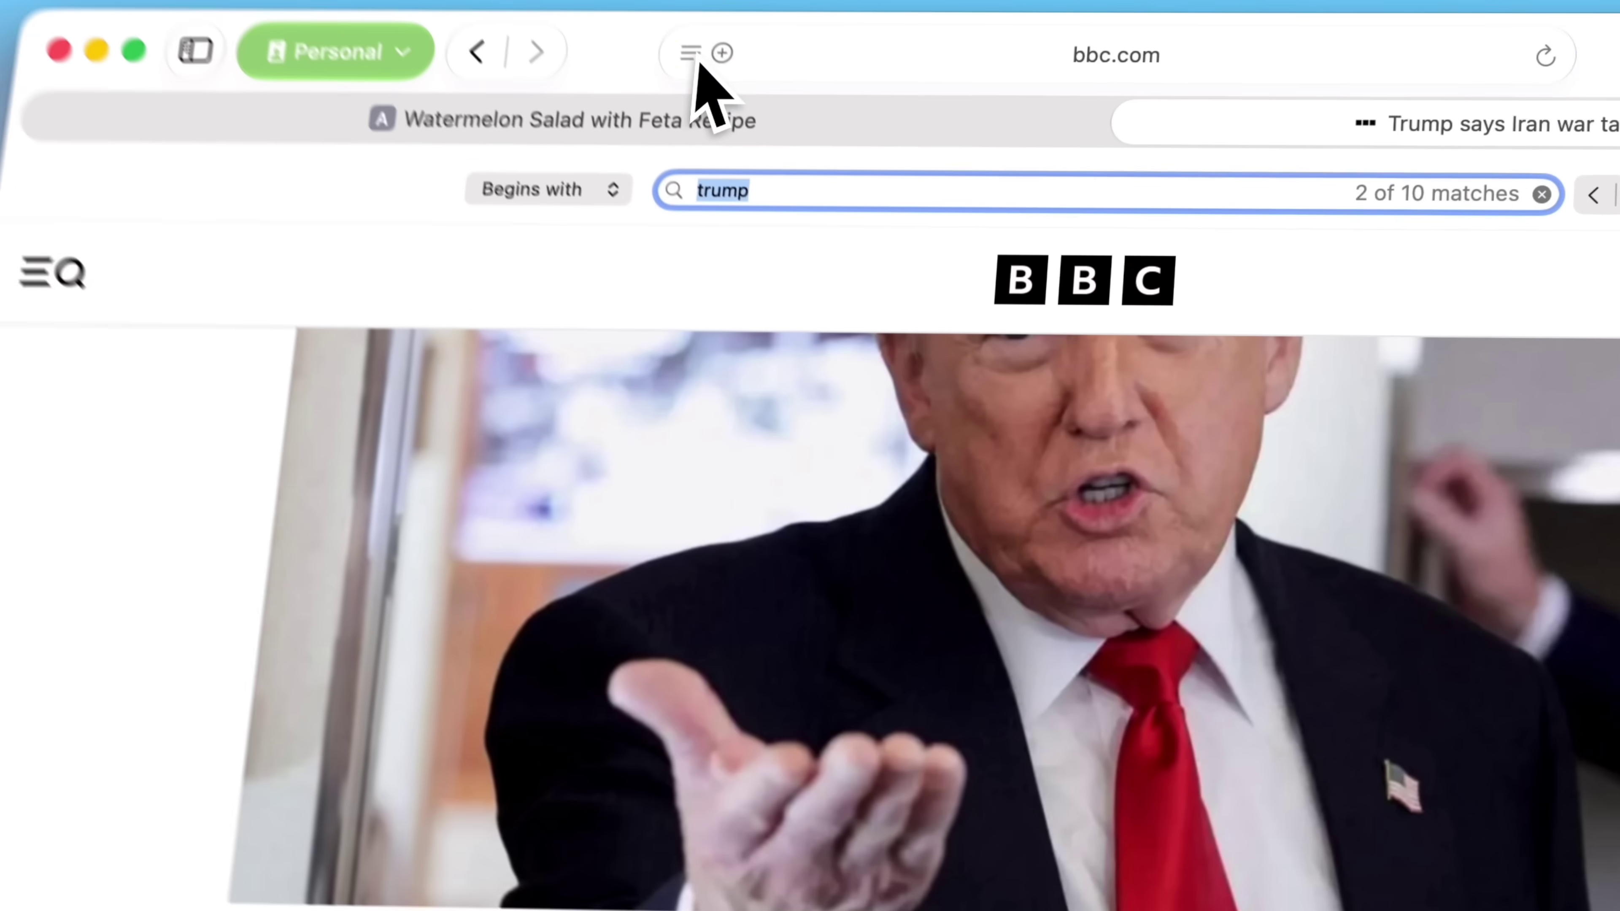
click(617, 56)
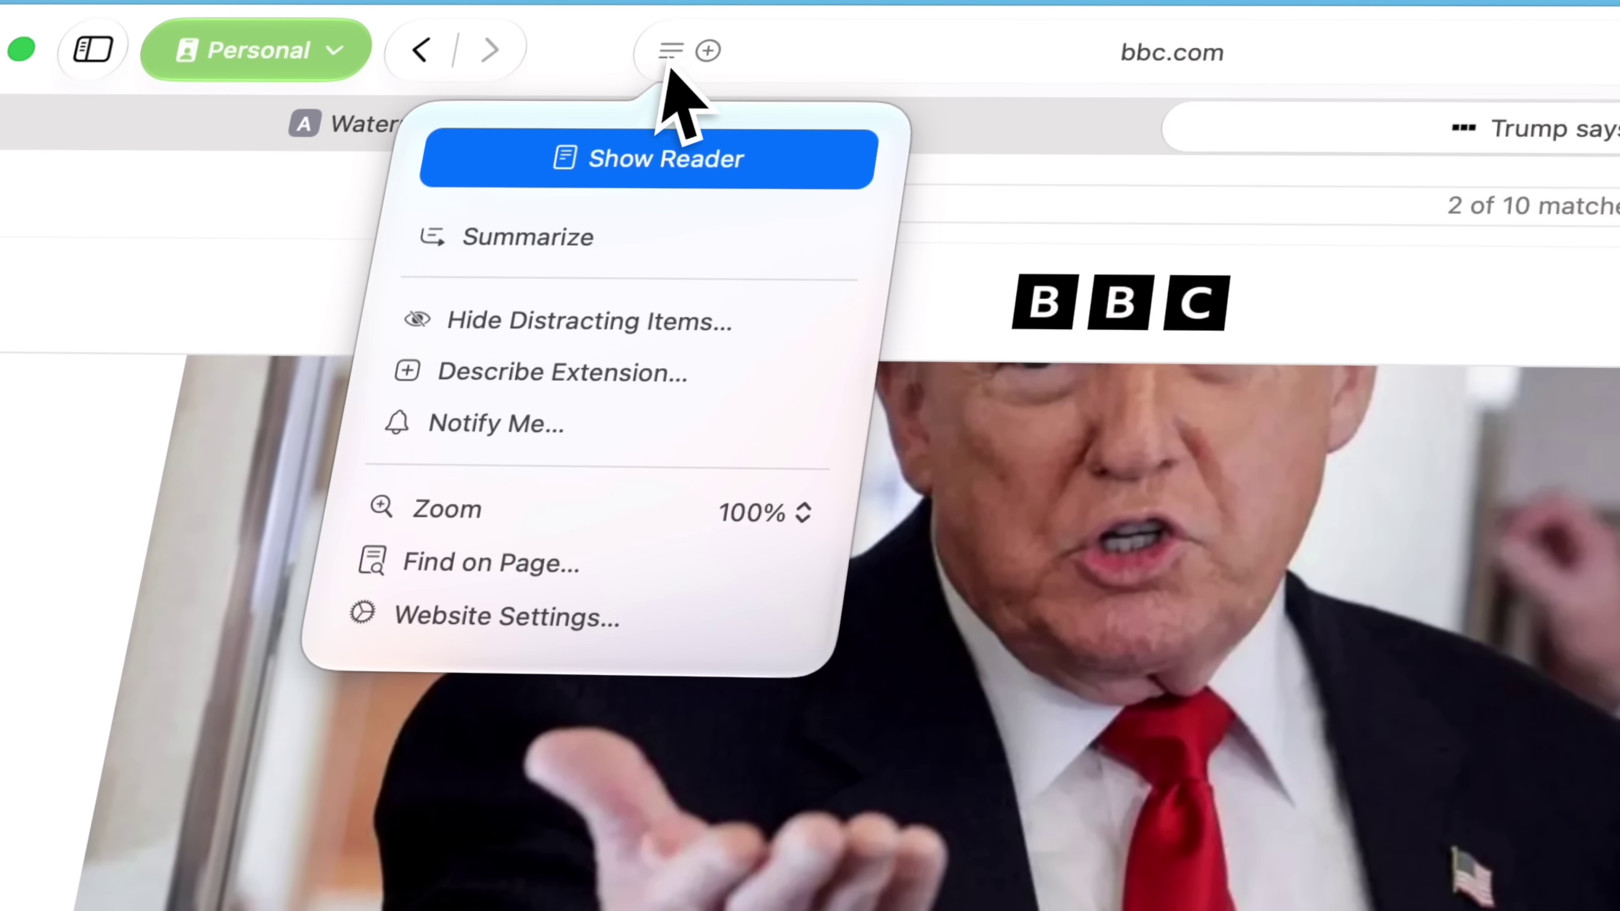
click(577, 323)
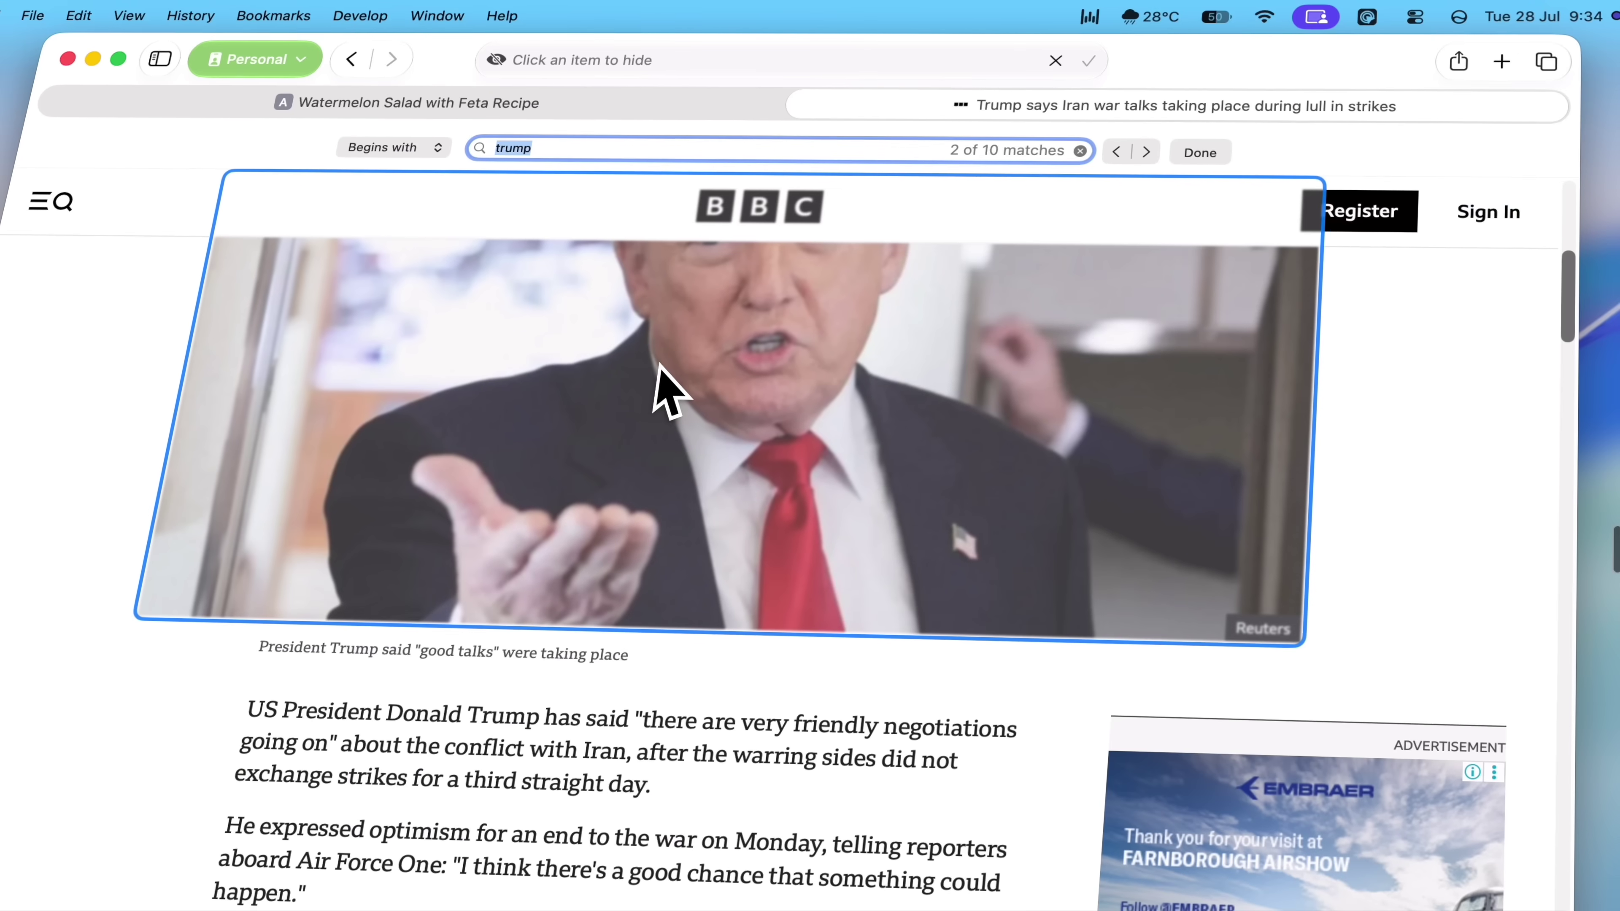
click(951, 596)
click(1282, 383)
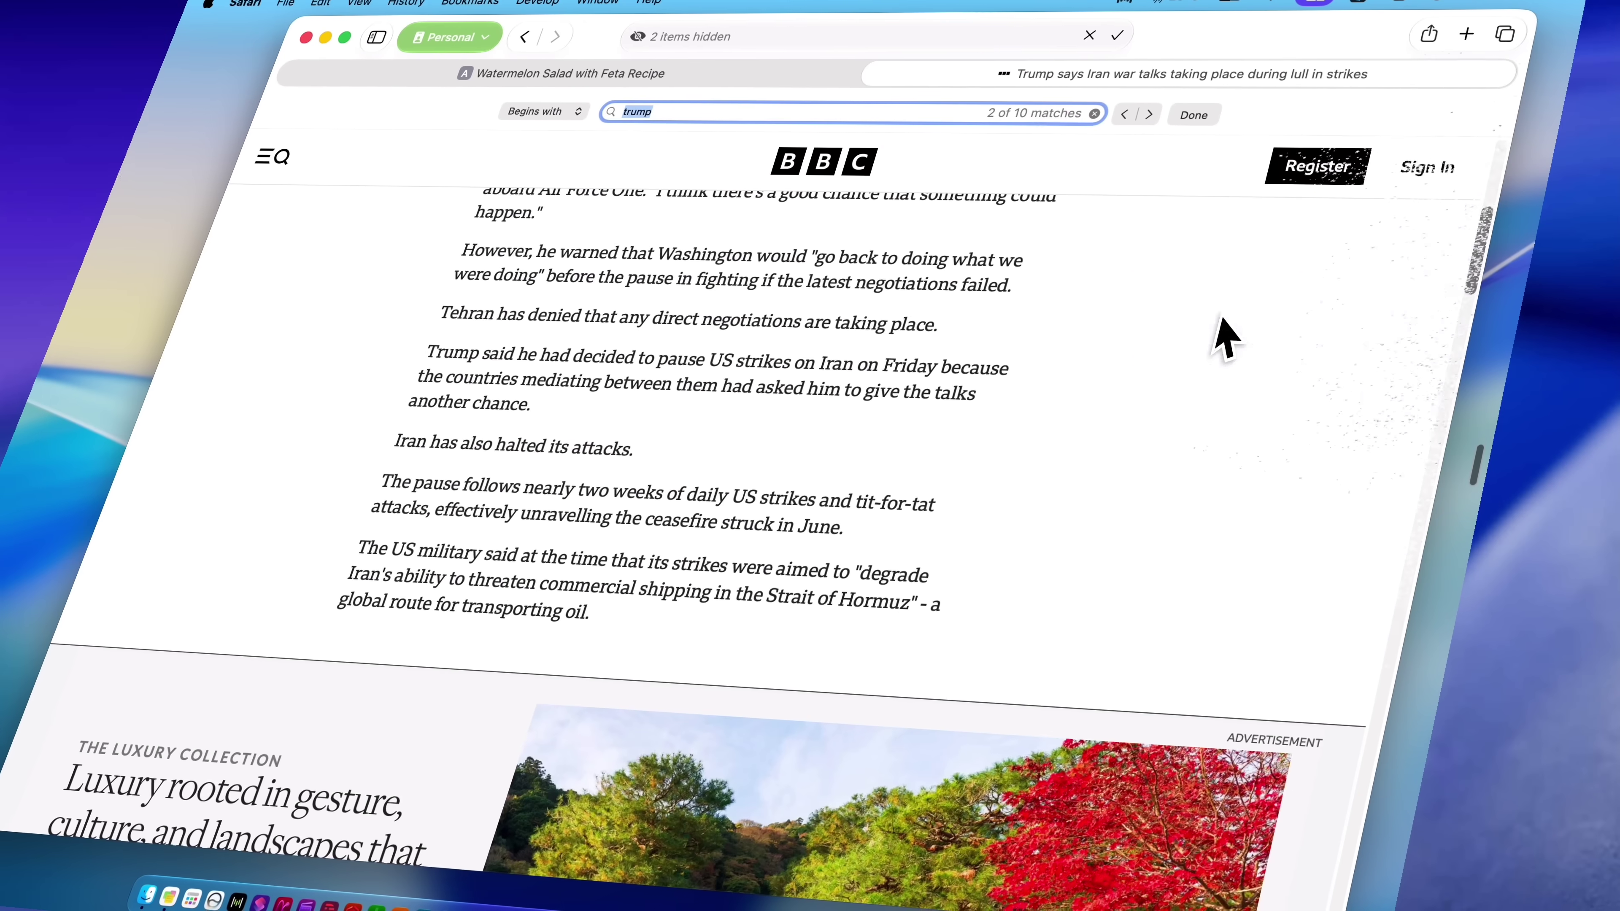
scroll(825, 355, up, 5)
click(759, 338)
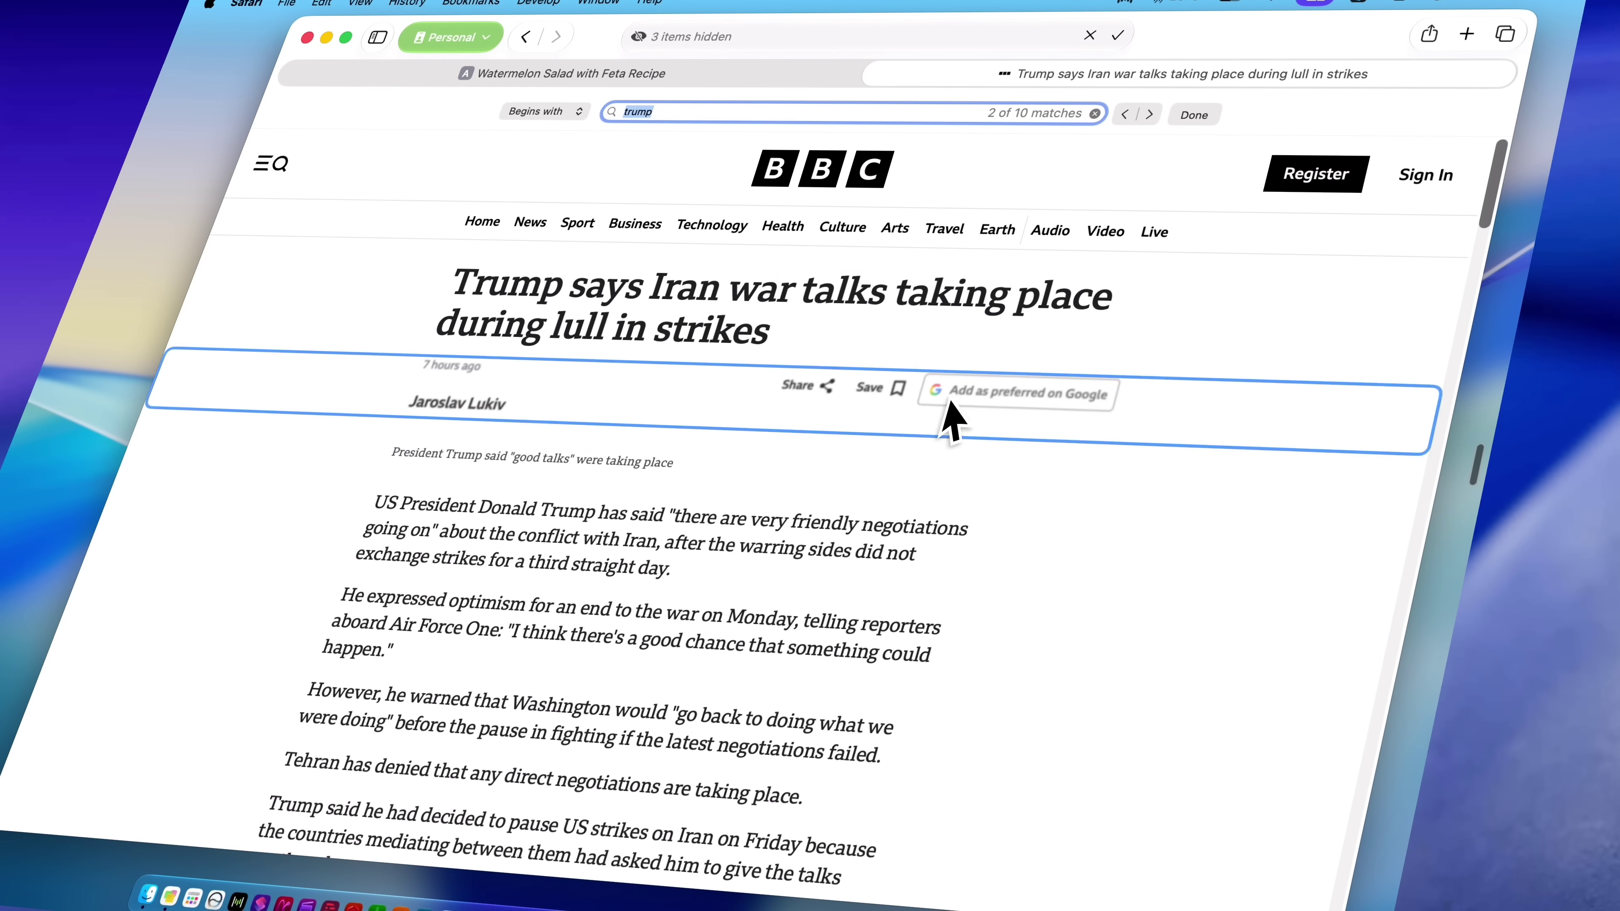
click(855, 434)
Hide more distracting items further down the BBC article, including the bitcoin banner and the advertisement beside the text.
scroll(857, 528, down, 10)
click(761, 616)
scroll(758, 601, up, 1)
scroll(759, 601, down, 5)
click(1367, 245)
scroll(1021, 523, down, 3)
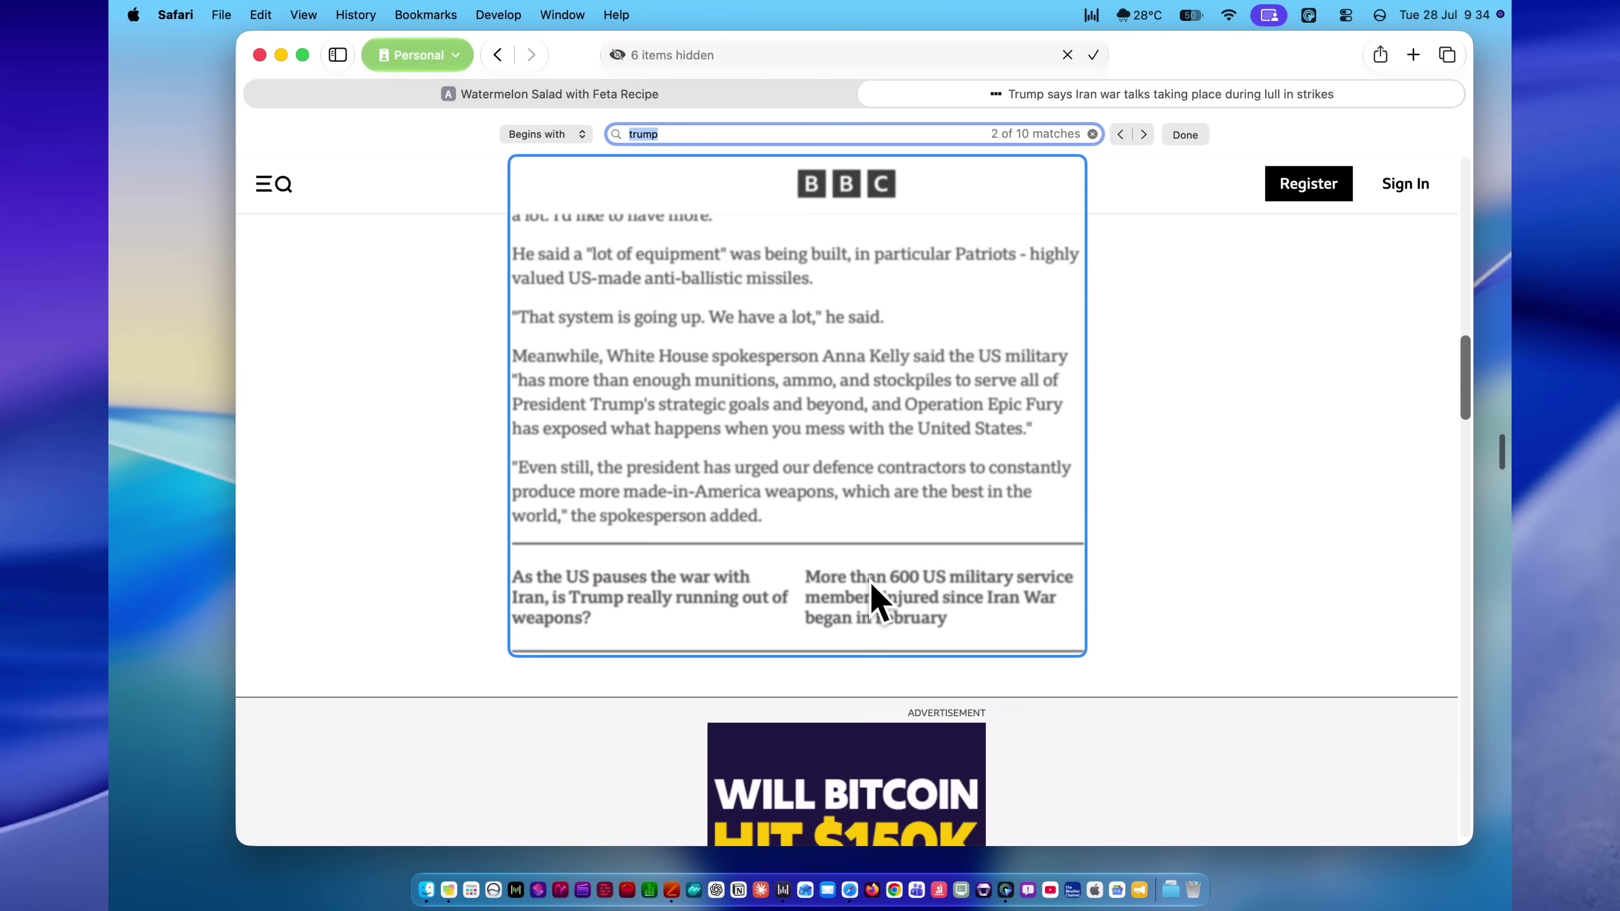
scroll(872, 600, down, 5)
click(854, 637)
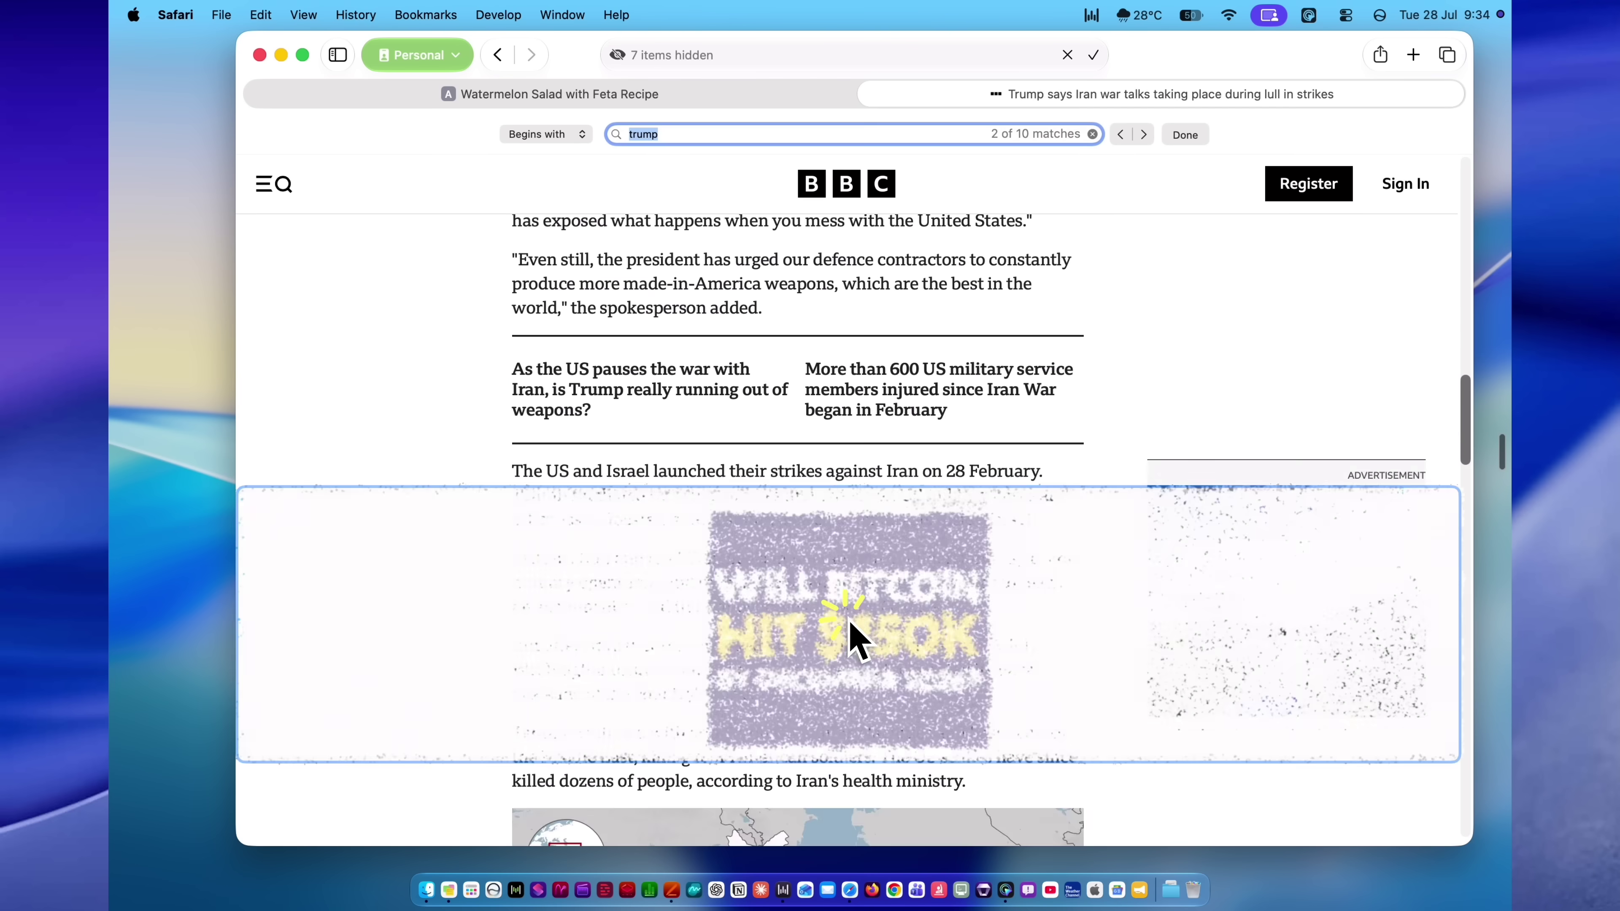
click(1238, 440)
scroll(1113, 471, down, 5)
click(988, 531)
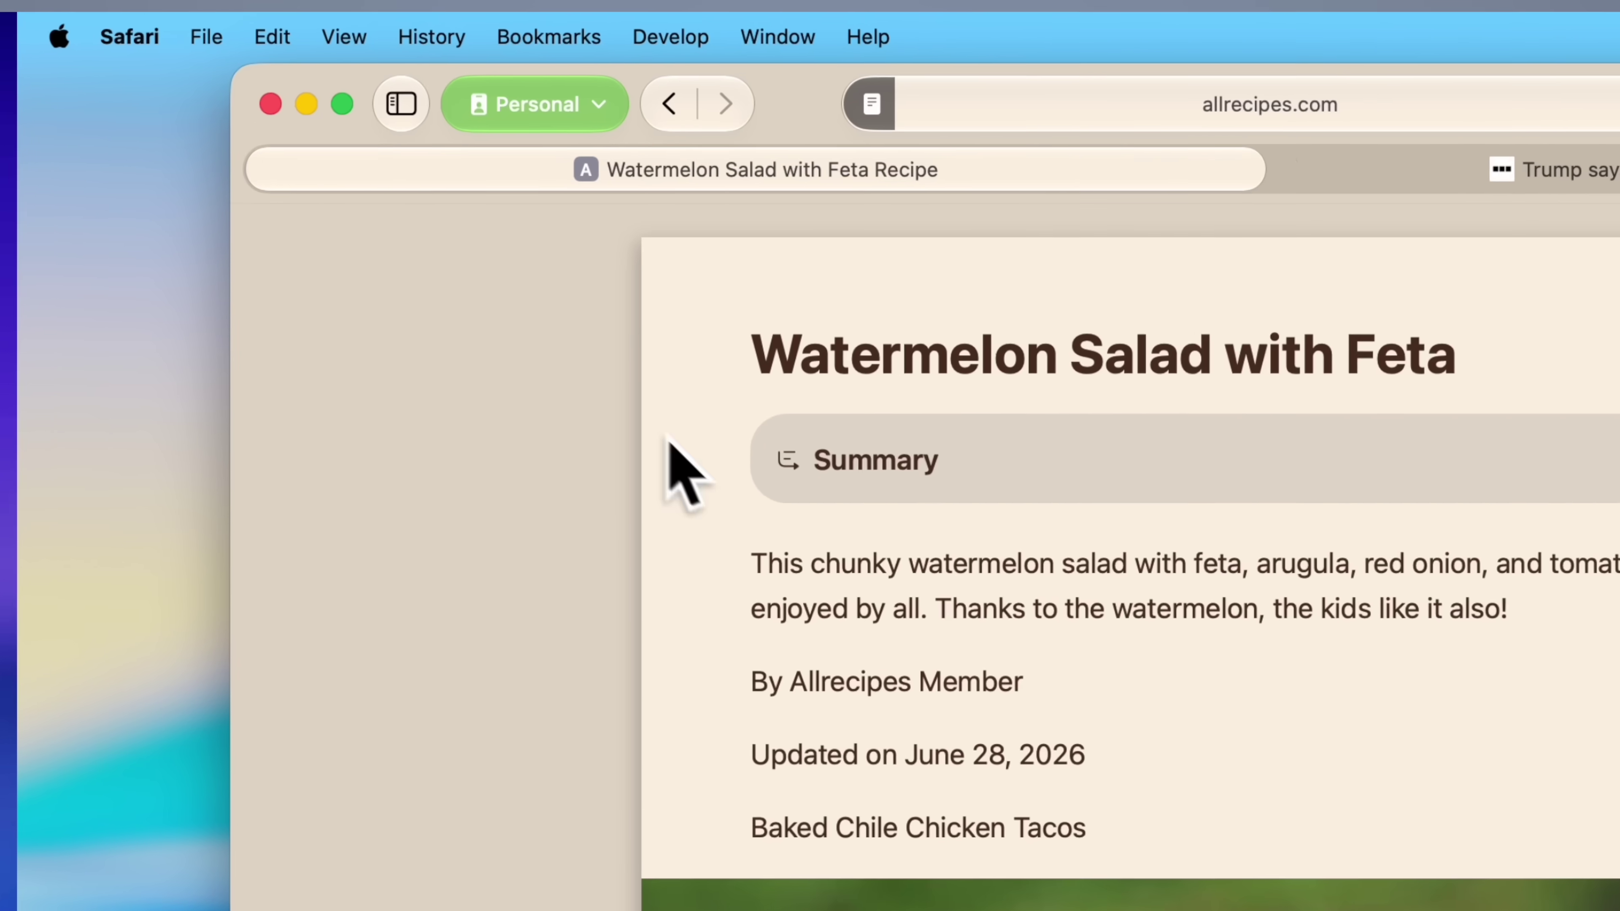
Export the Reader version of the watermelon salad page to Downloads as a PDF named Watermelon Salad with Feta Recipe.
click(223, 15)
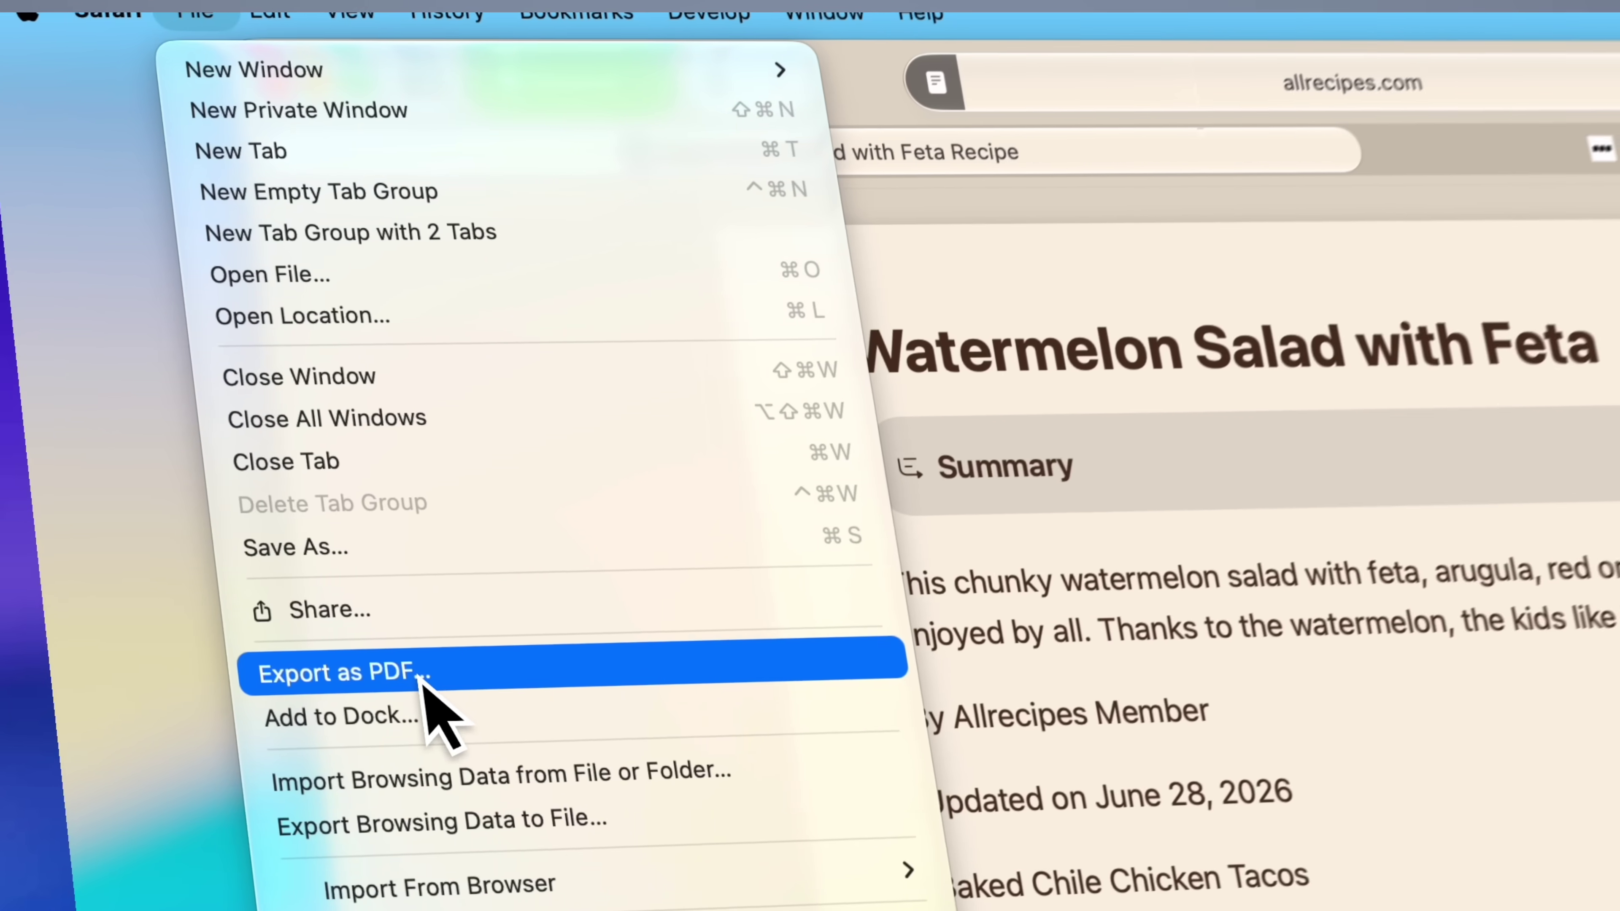
click(325, 643)
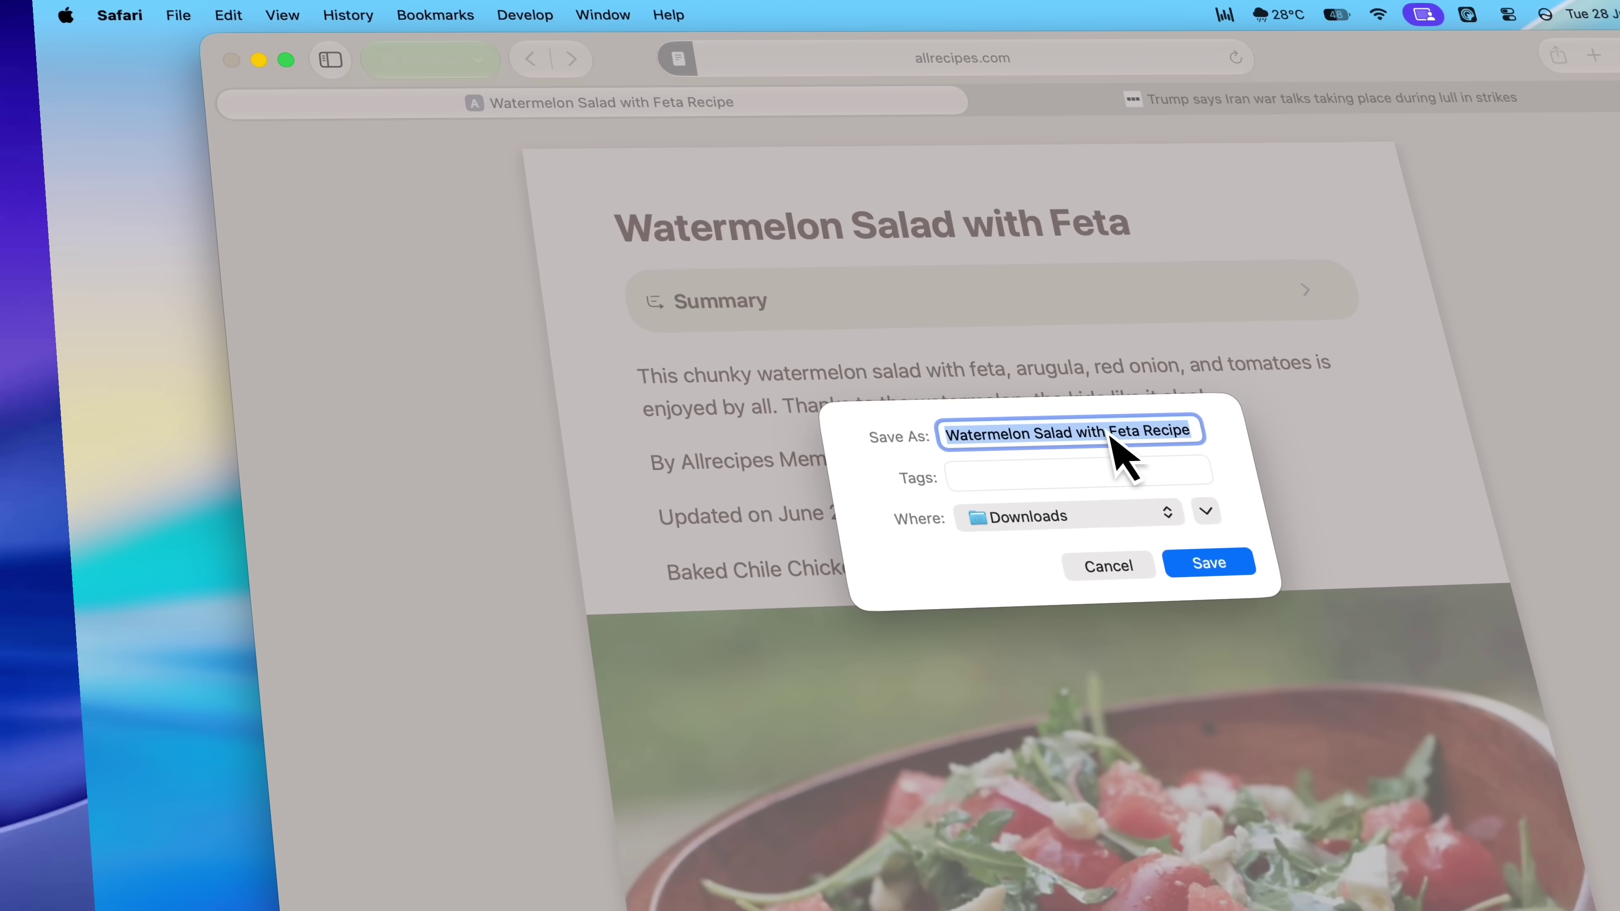
click(1211, 567)
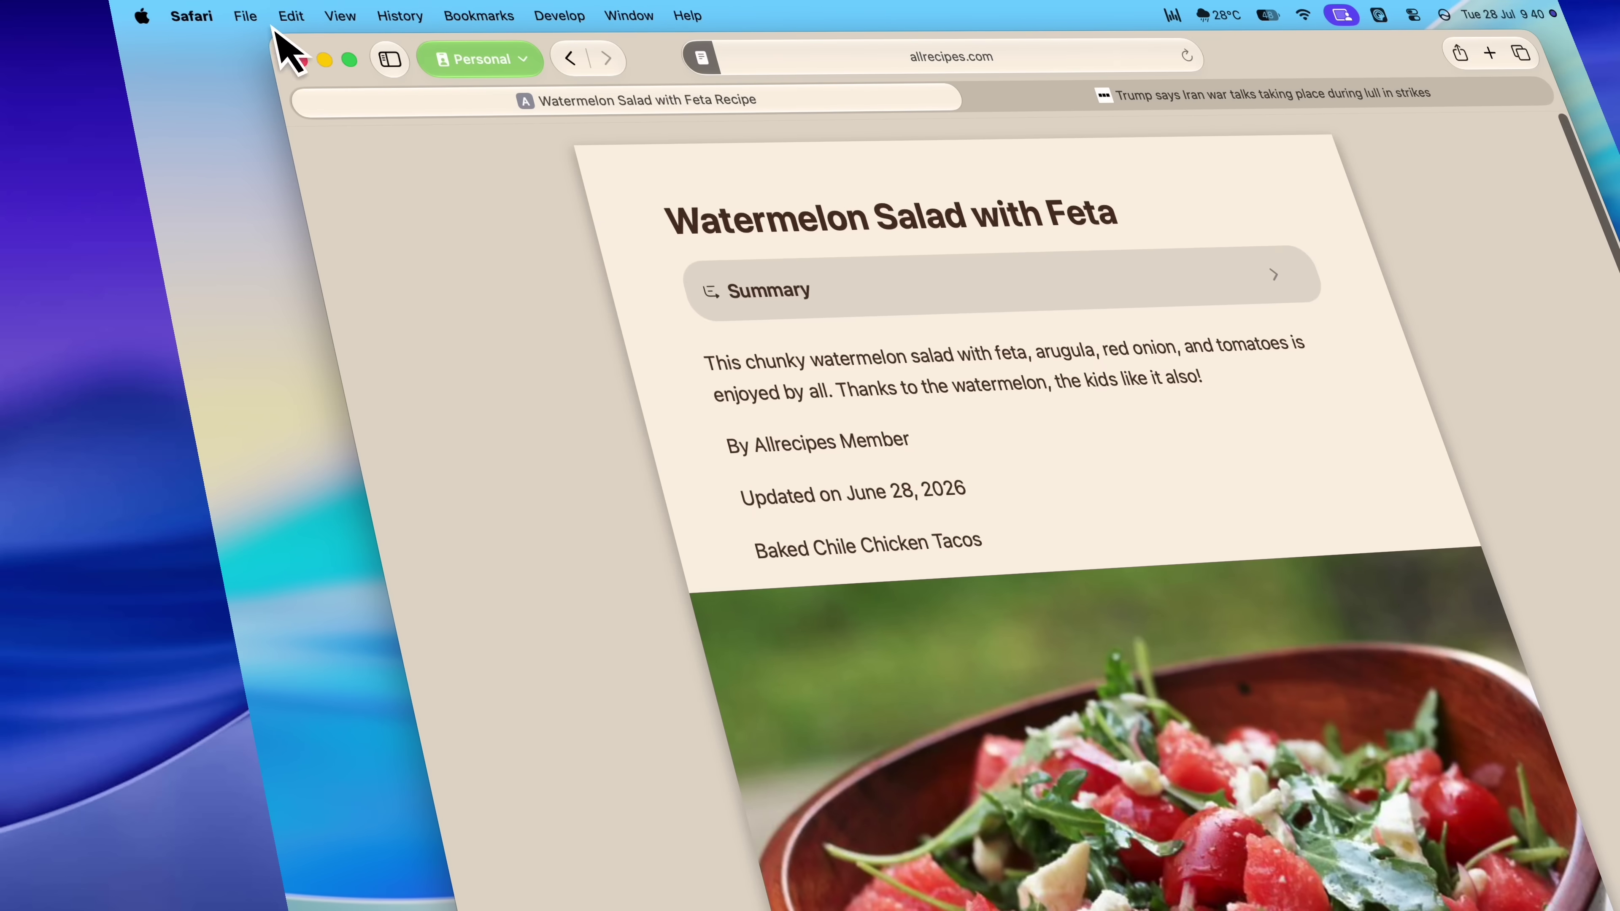
Save the watermelon salad Reader page as a PDF in Downloads through the print dialog.
click(255, 17)
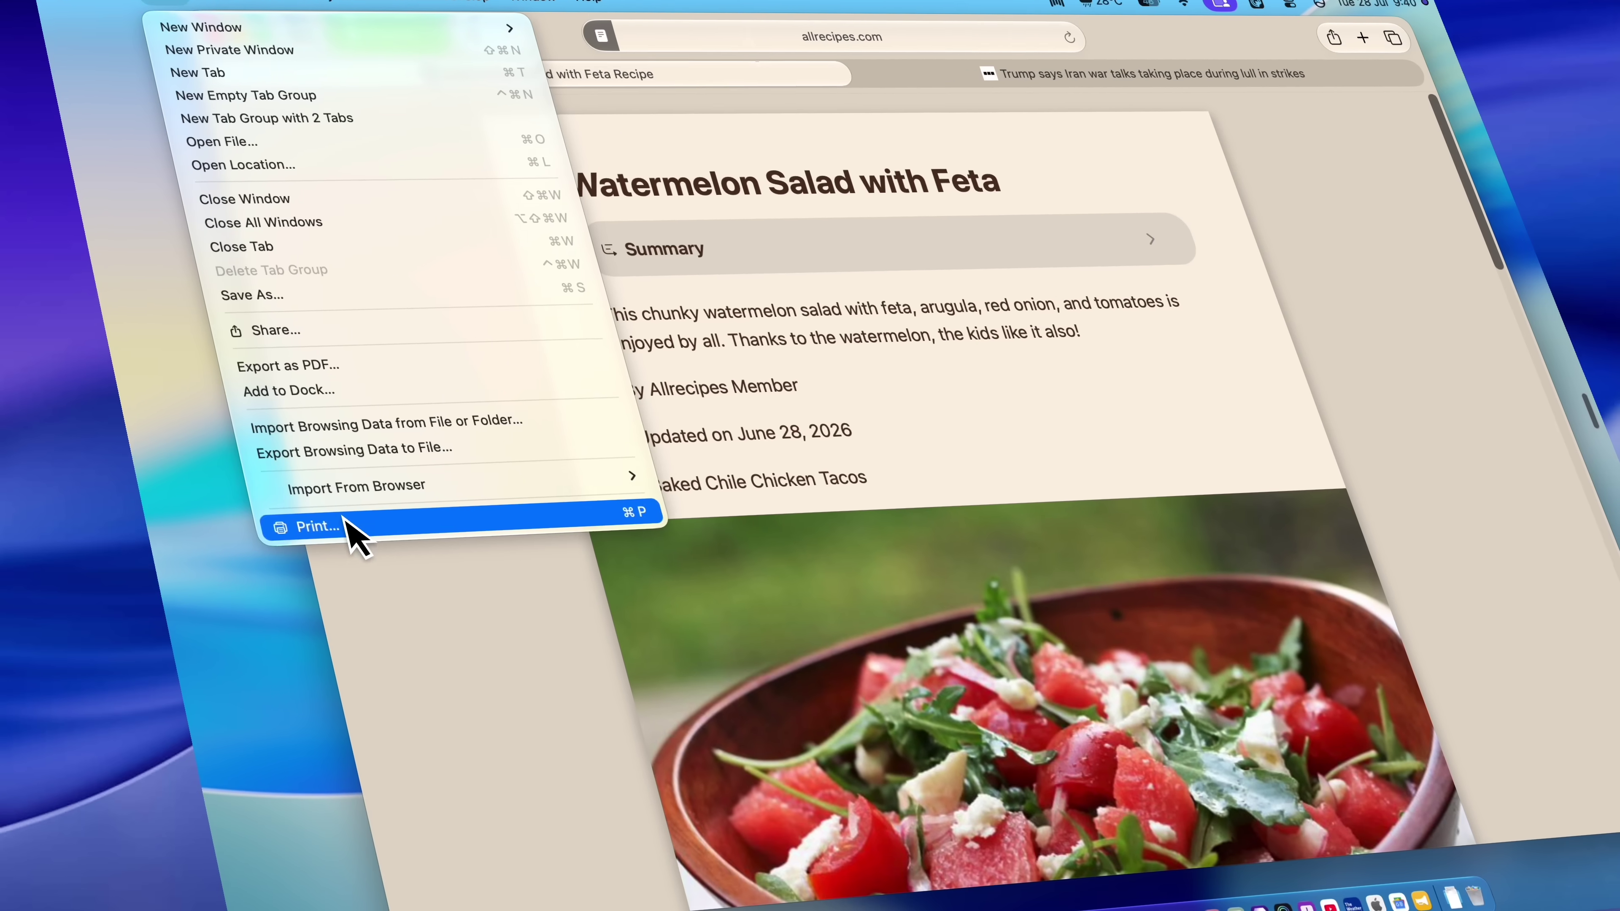
click(407, 600)
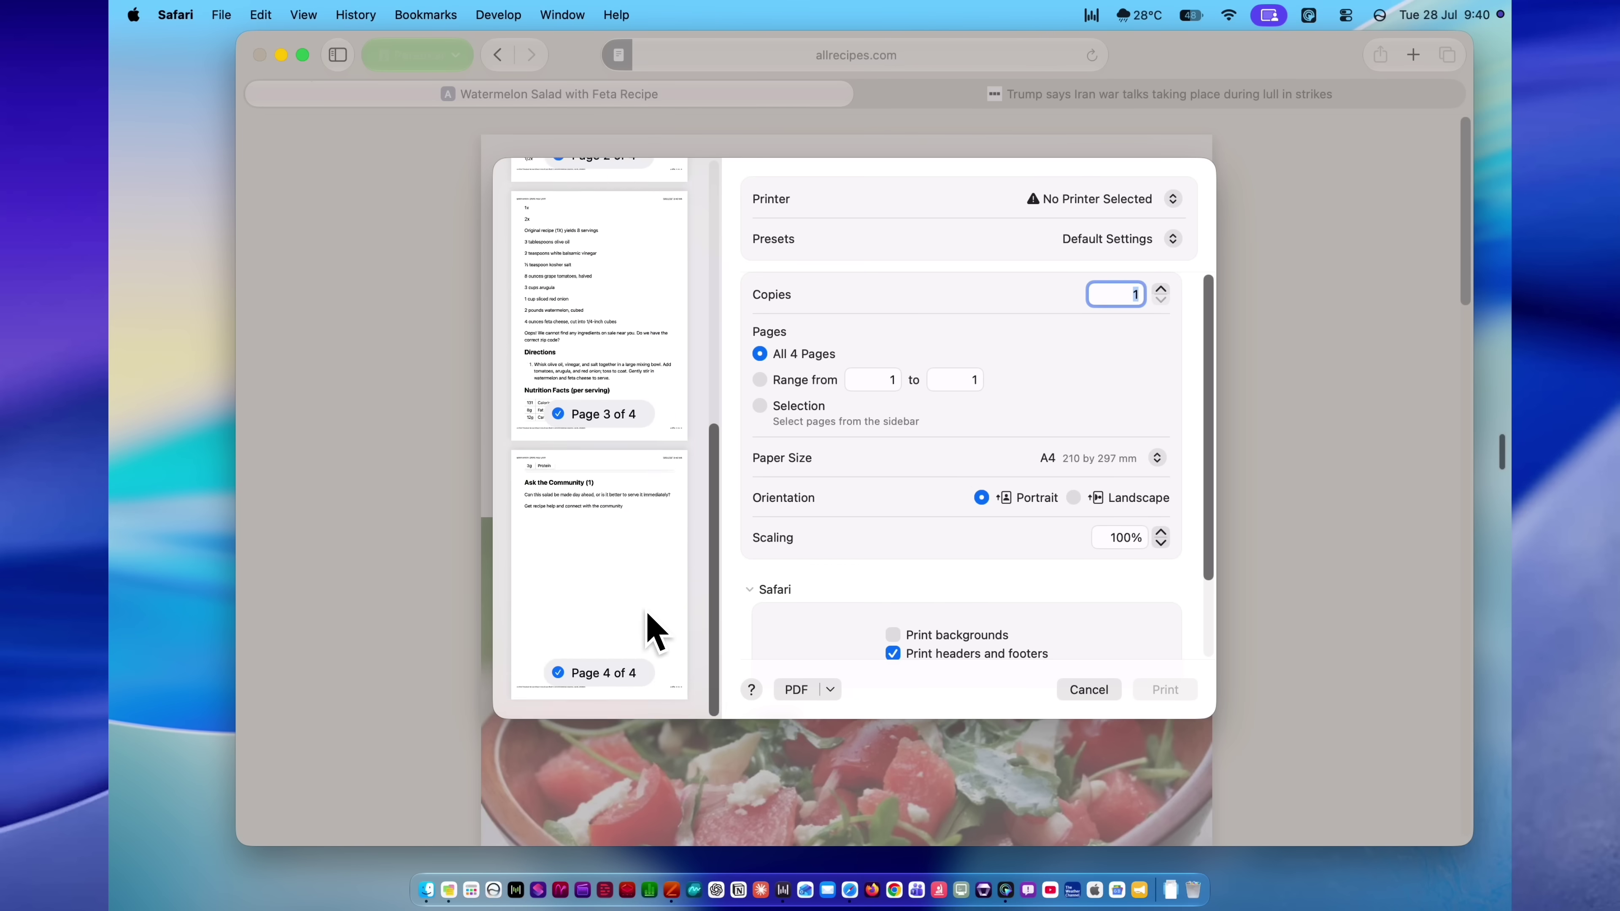
click(829, 689)
click(900, 510)
click(937, 603)
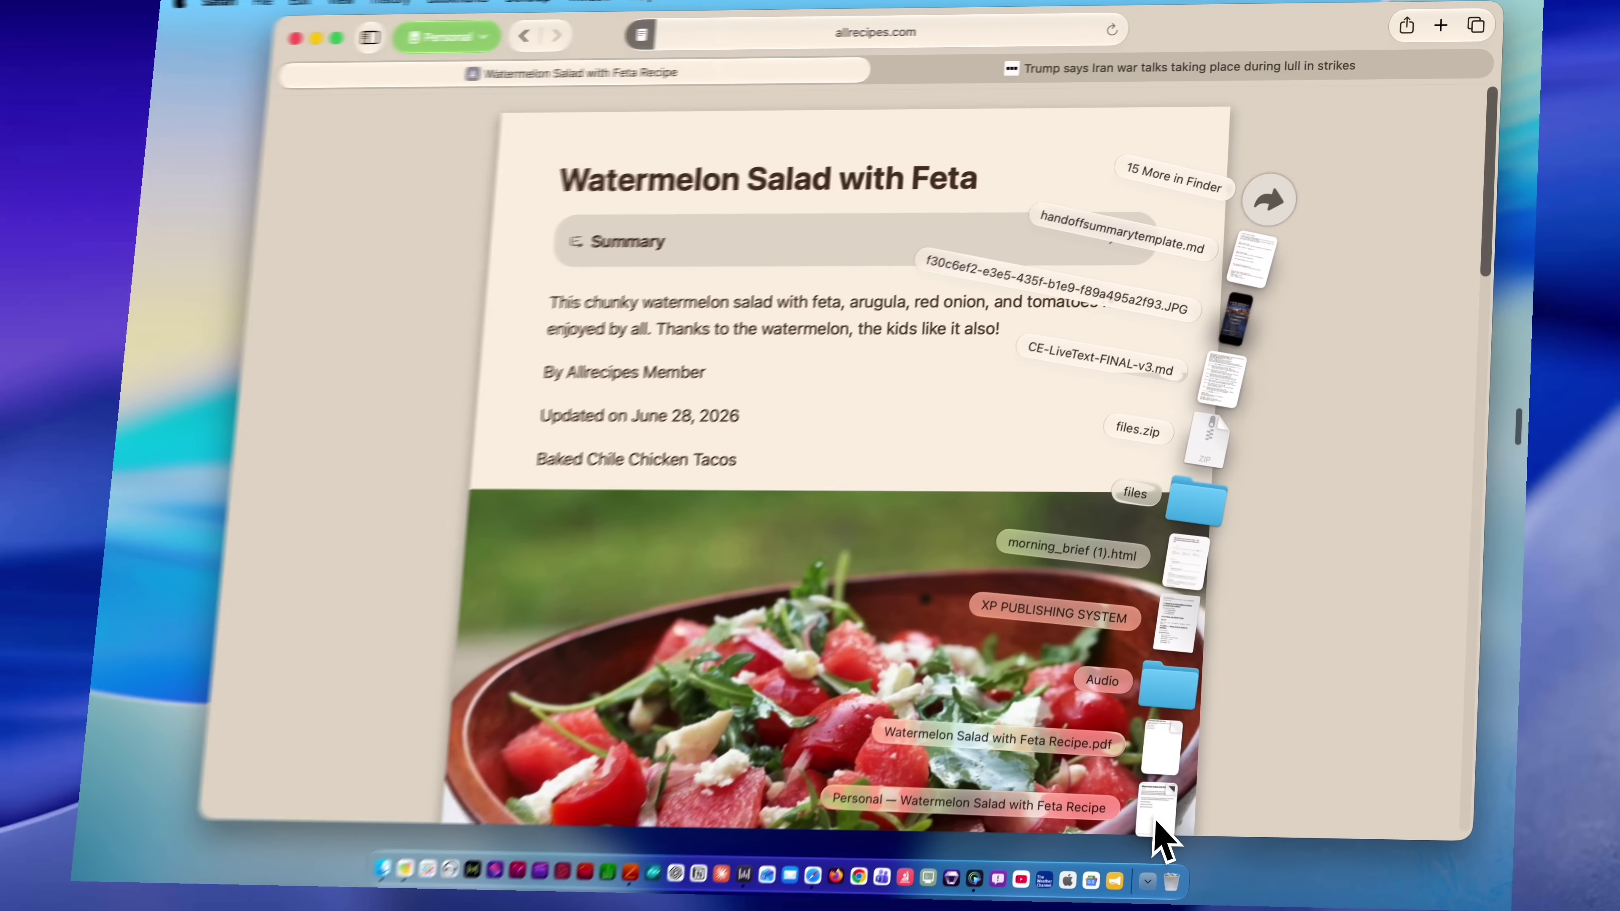
Open the downloaded PDF "Personal — Watermelon Salad with Feta Recipe" in Preview and look through its pages.
click(1033, 846)
scroll(930, 523, up, 5)
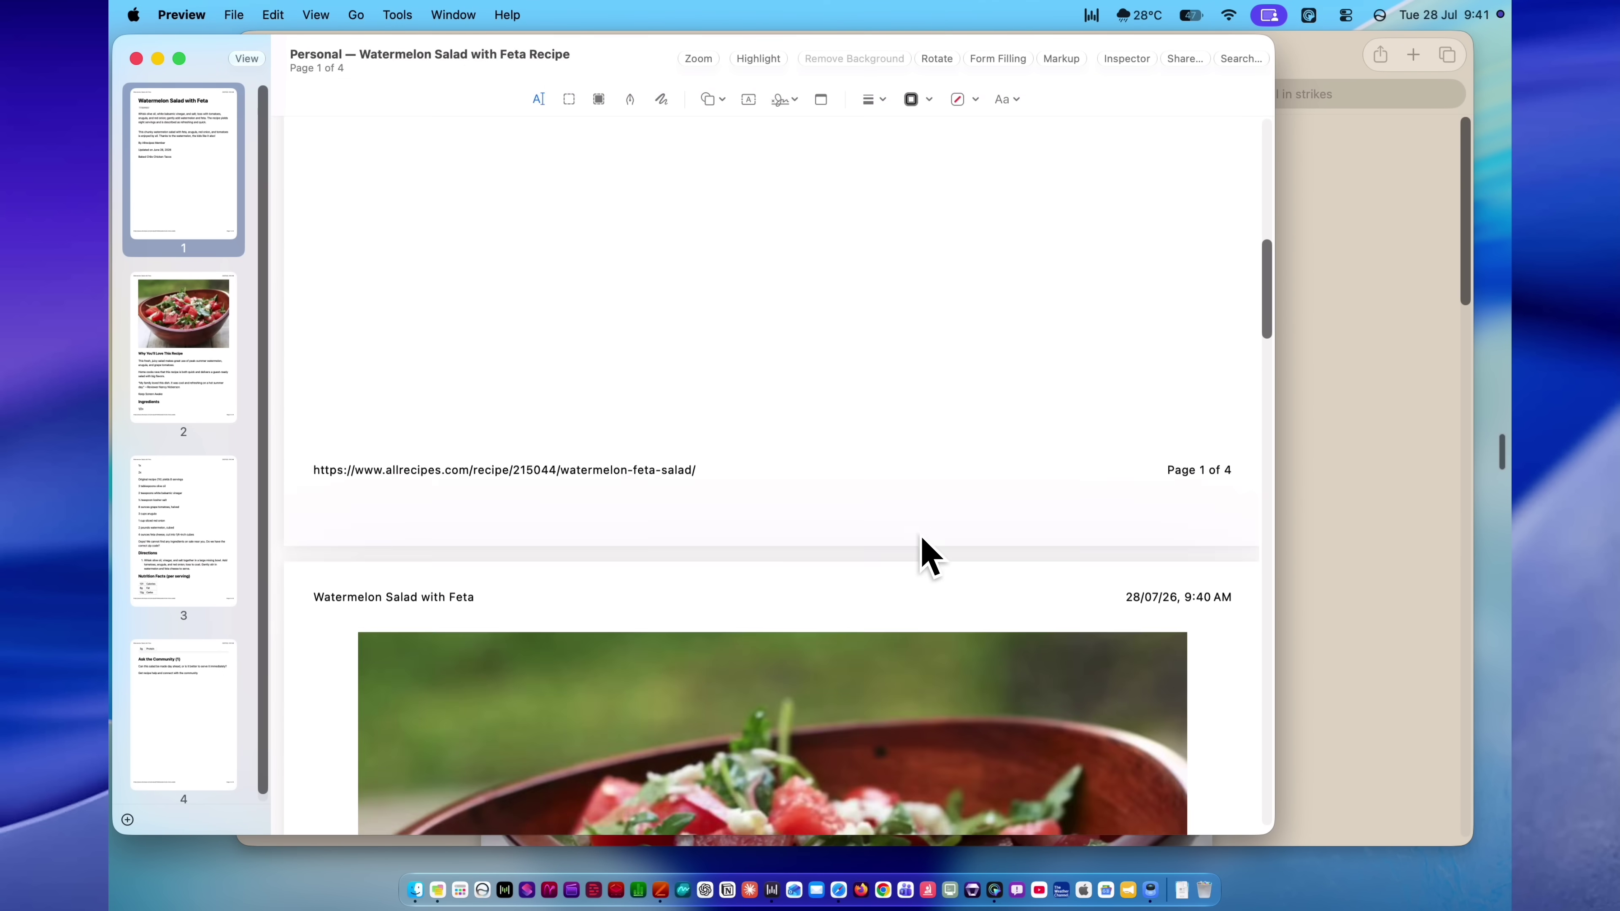
scroll(923, 540, down, 5)
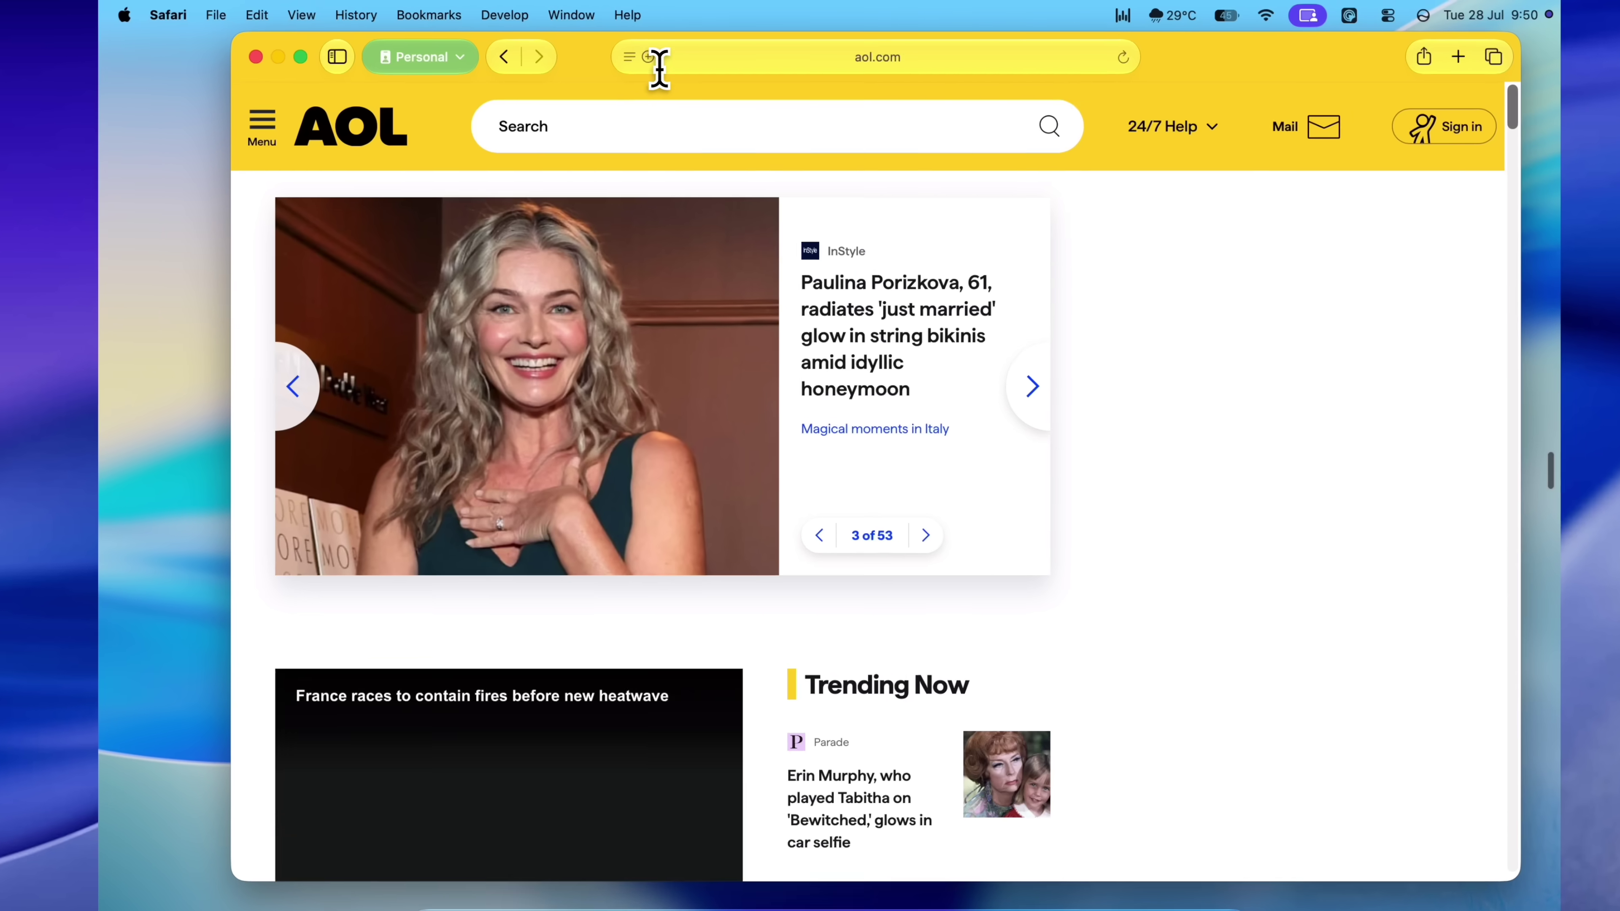
Set the page zoom for aol.com to 115% and open the website settings for the site.
click(647, 61)
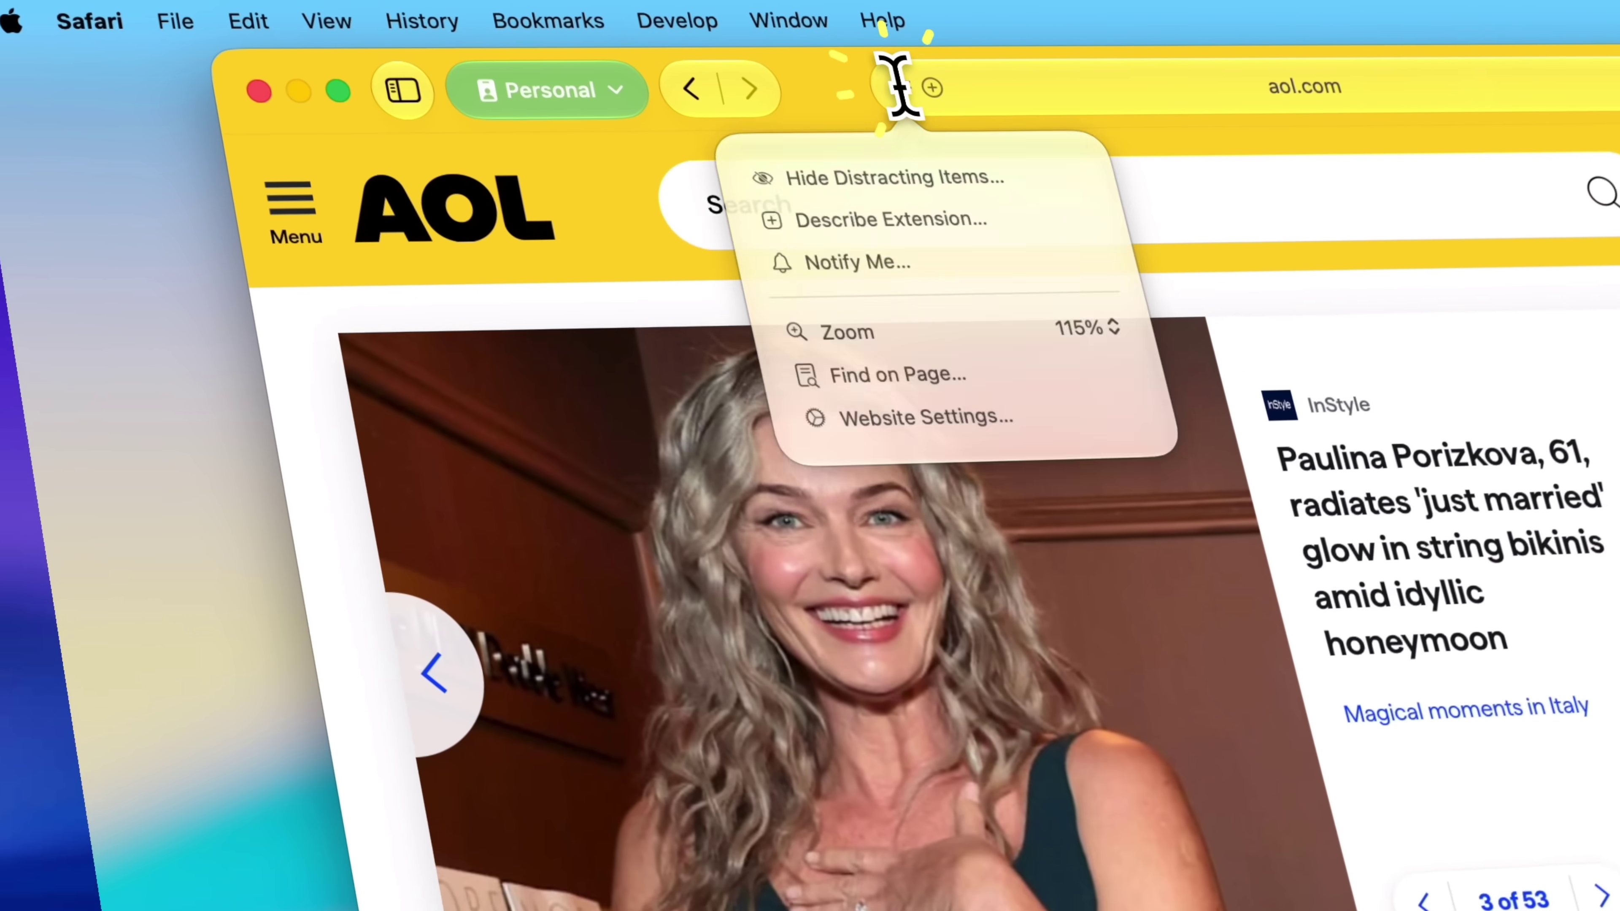
click(1163, 367)
click(1162, 326)
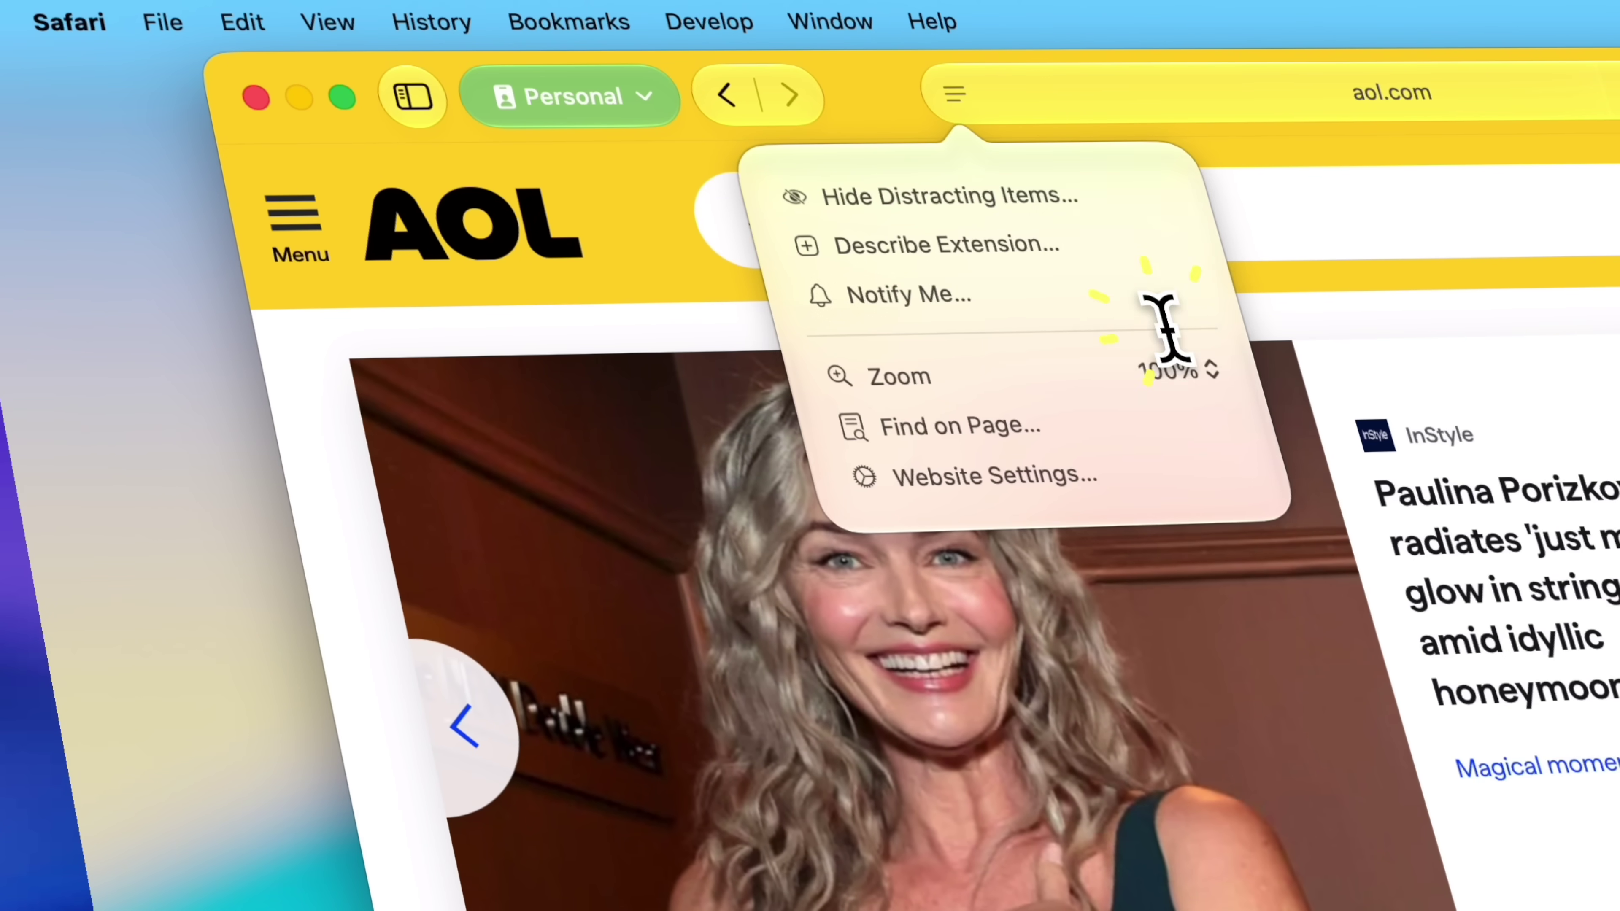
click(1176, 372)
click(1183, 412)
click(1217, 377)
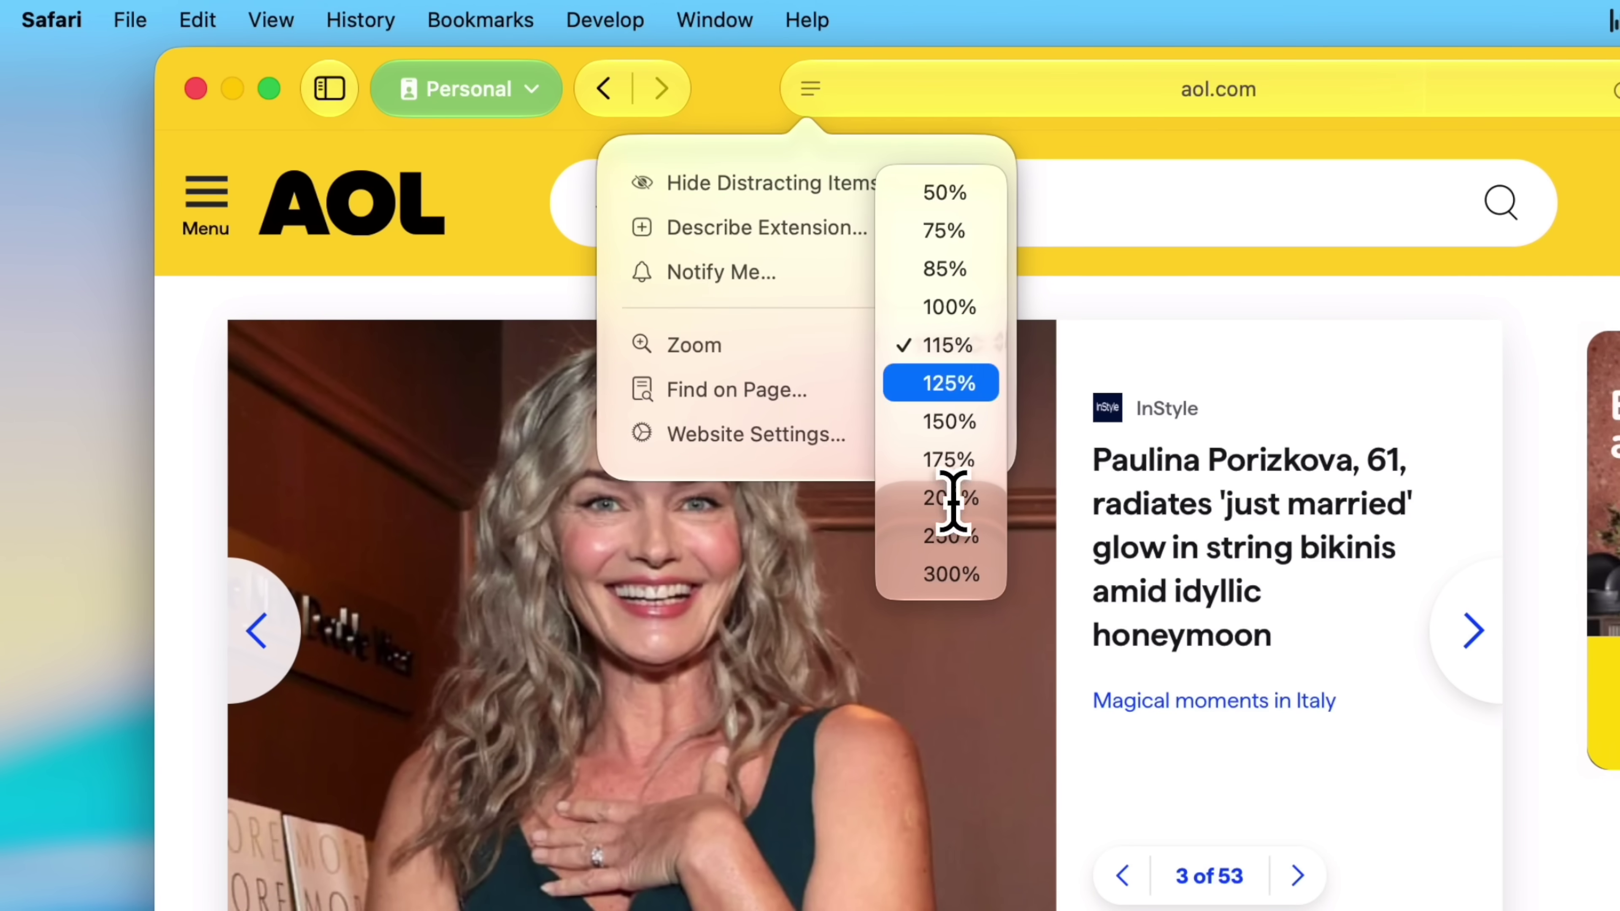
click(806, 437)
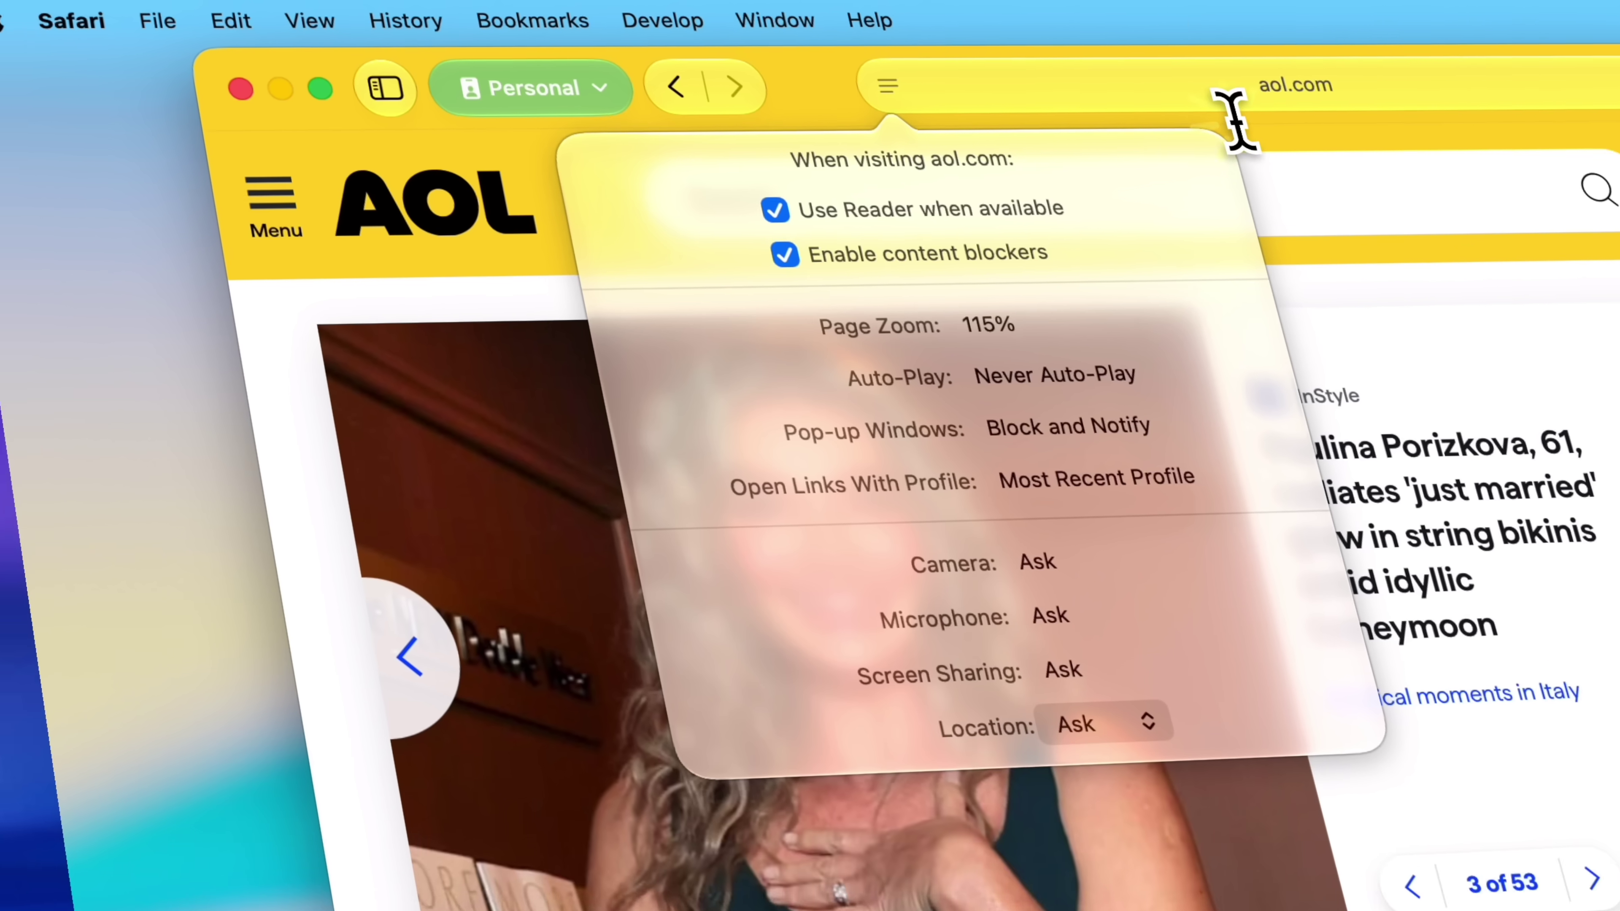
Open the AOL story about the California man rescued after 30 days at sea and show it in Reader.
scroll(1044, 469, down, 5)
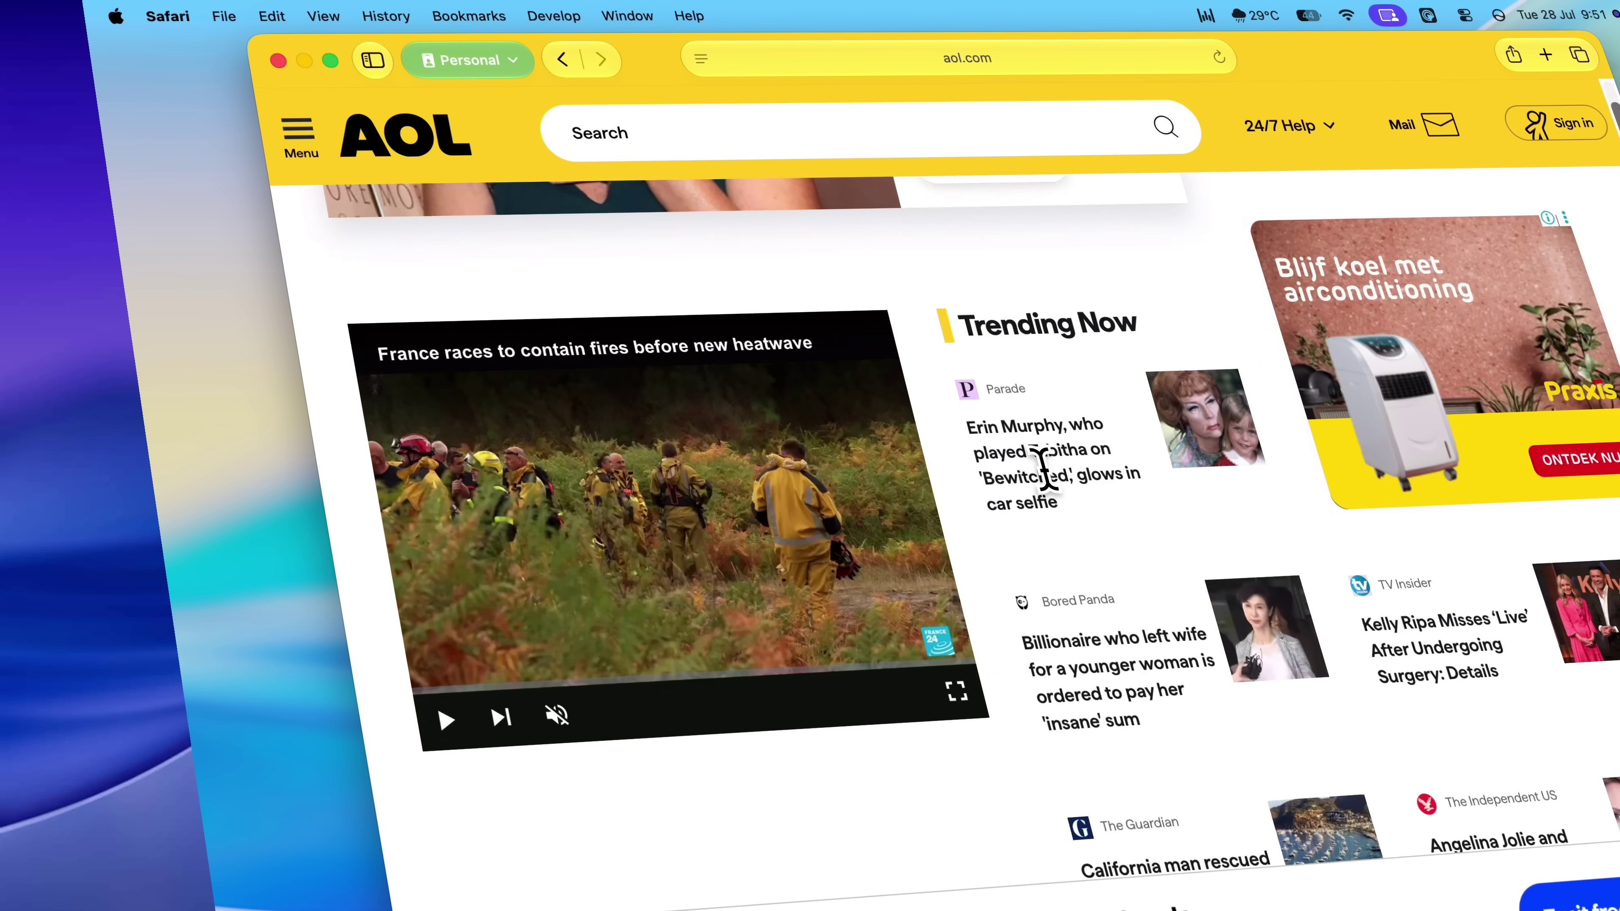
scroll(1045, 469, down, 8)
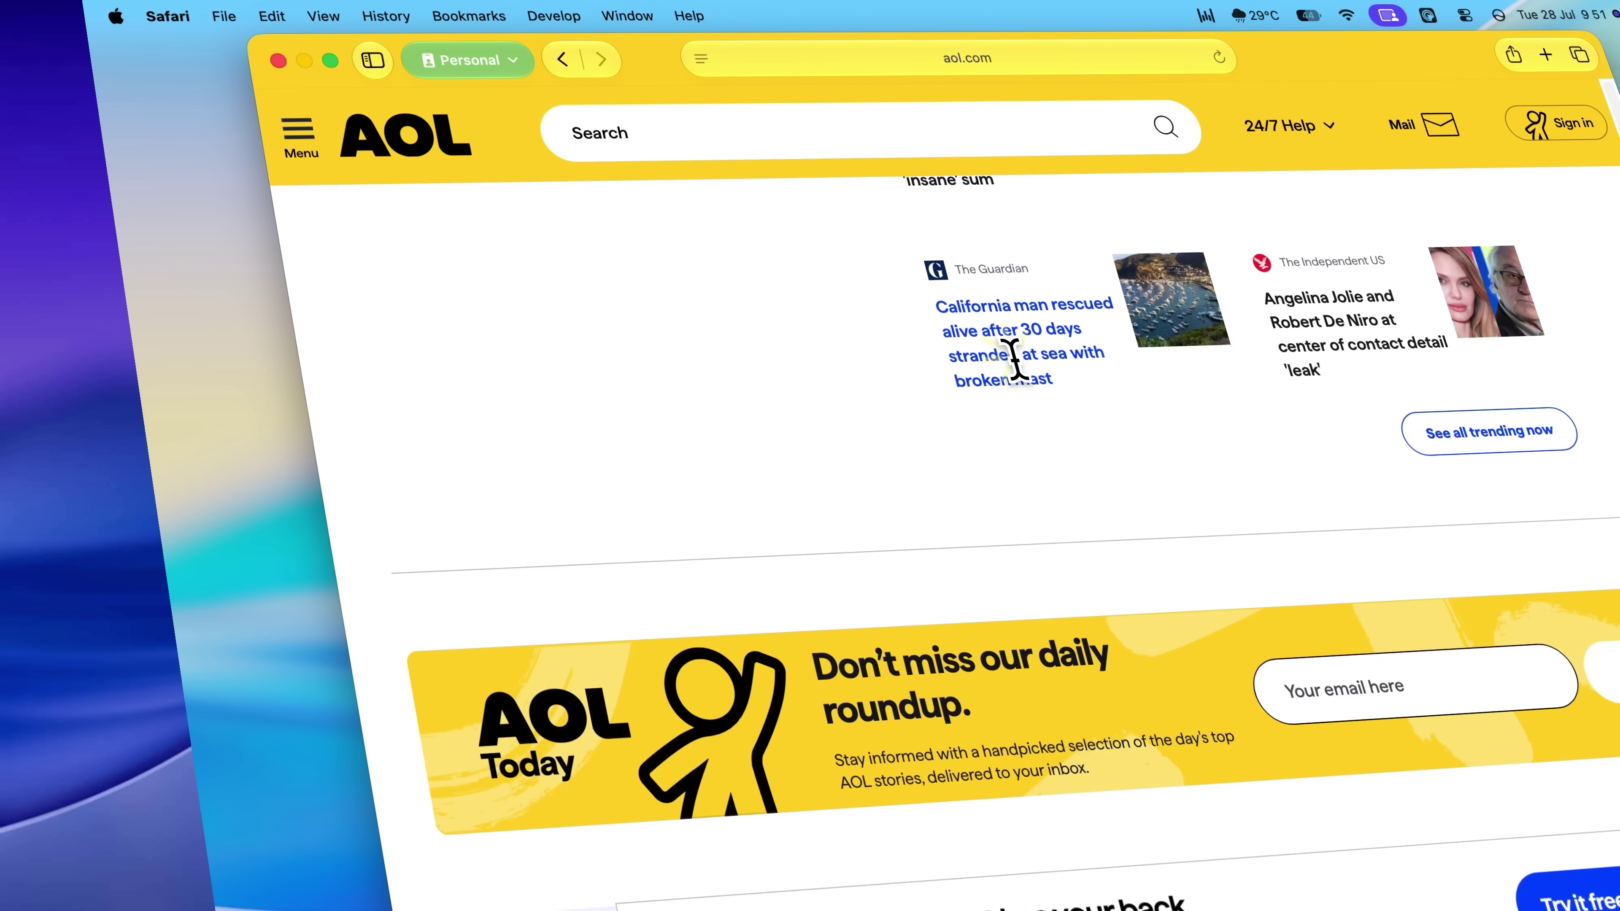
click(853, 348)
key(super+shift+r)
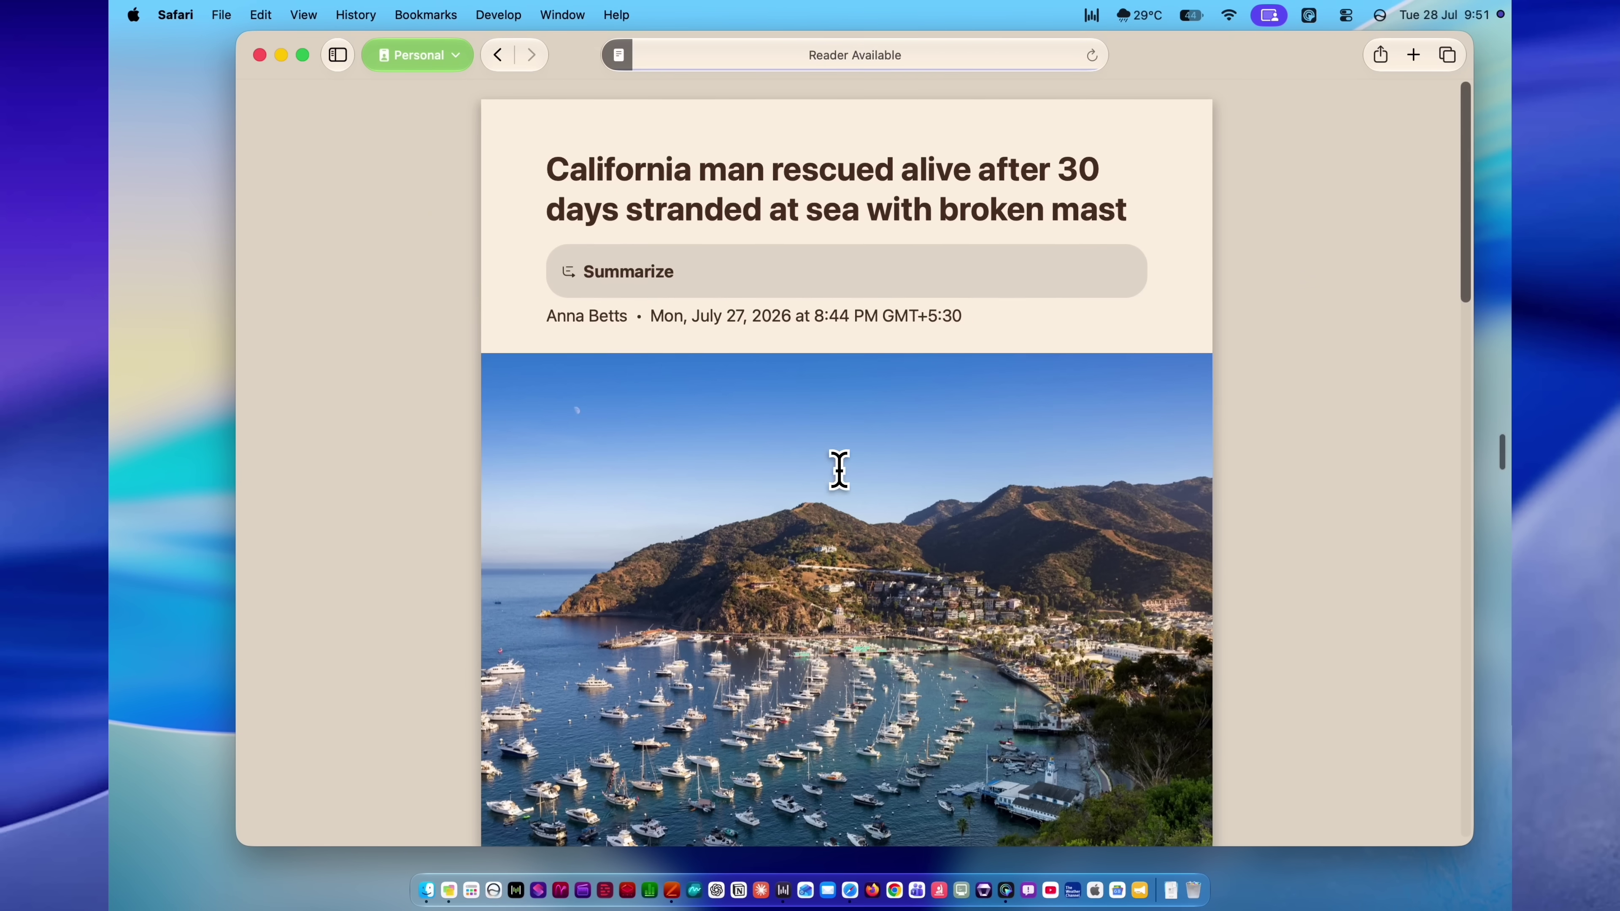
Read through the California rescue article in Reader and return to the AOL home page.
scroll(840, 470, down, 15)
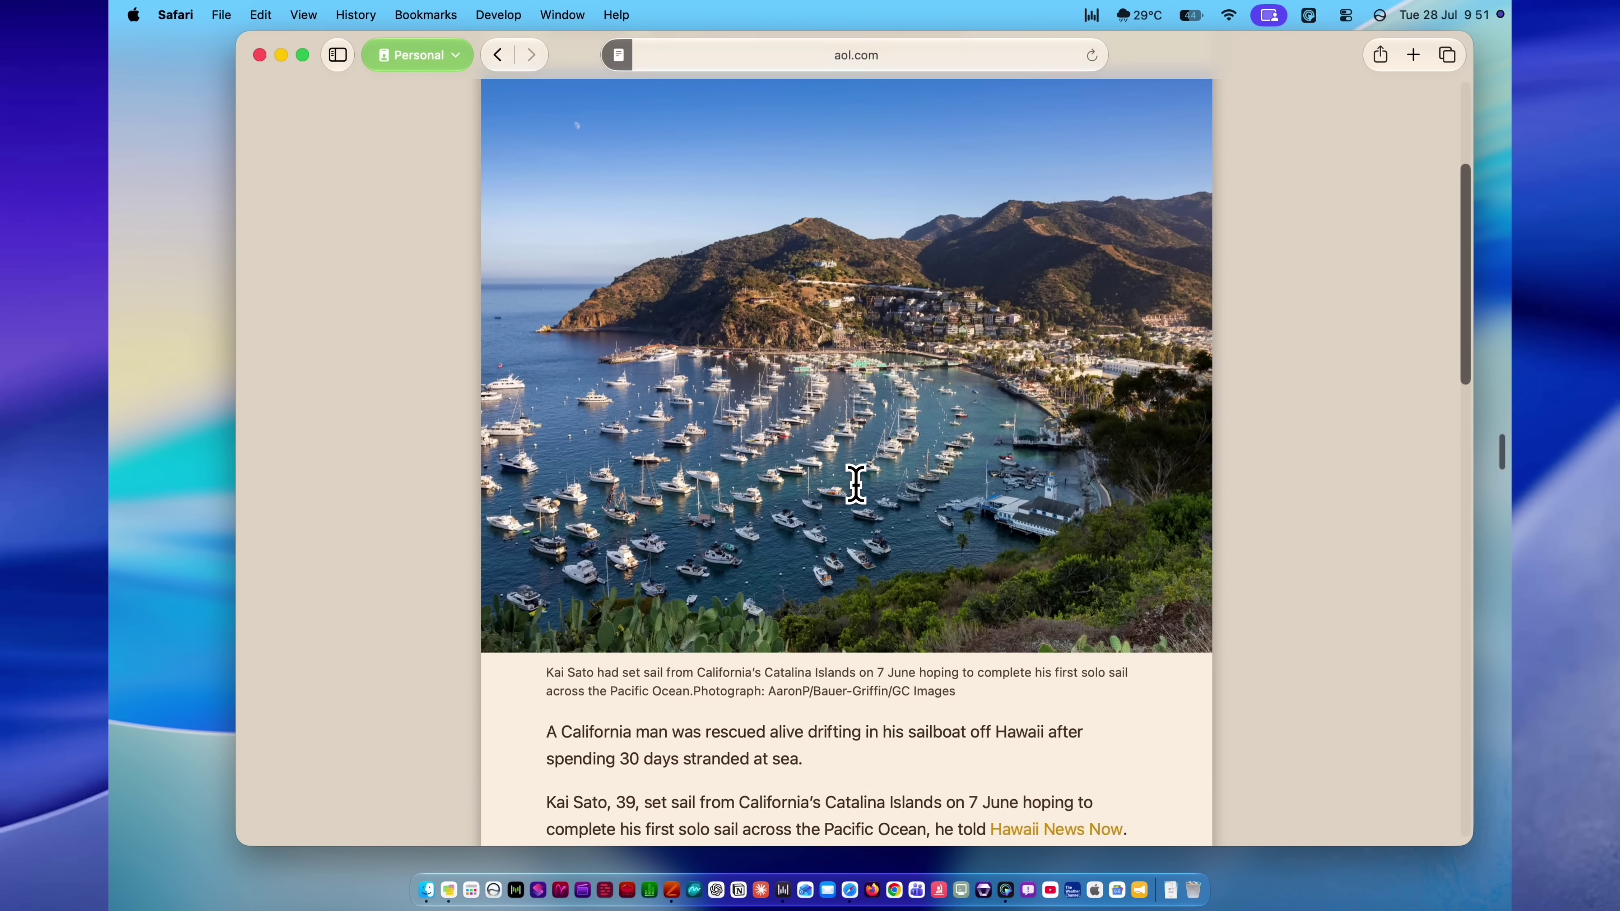
scroll(858, 491, down, 8)
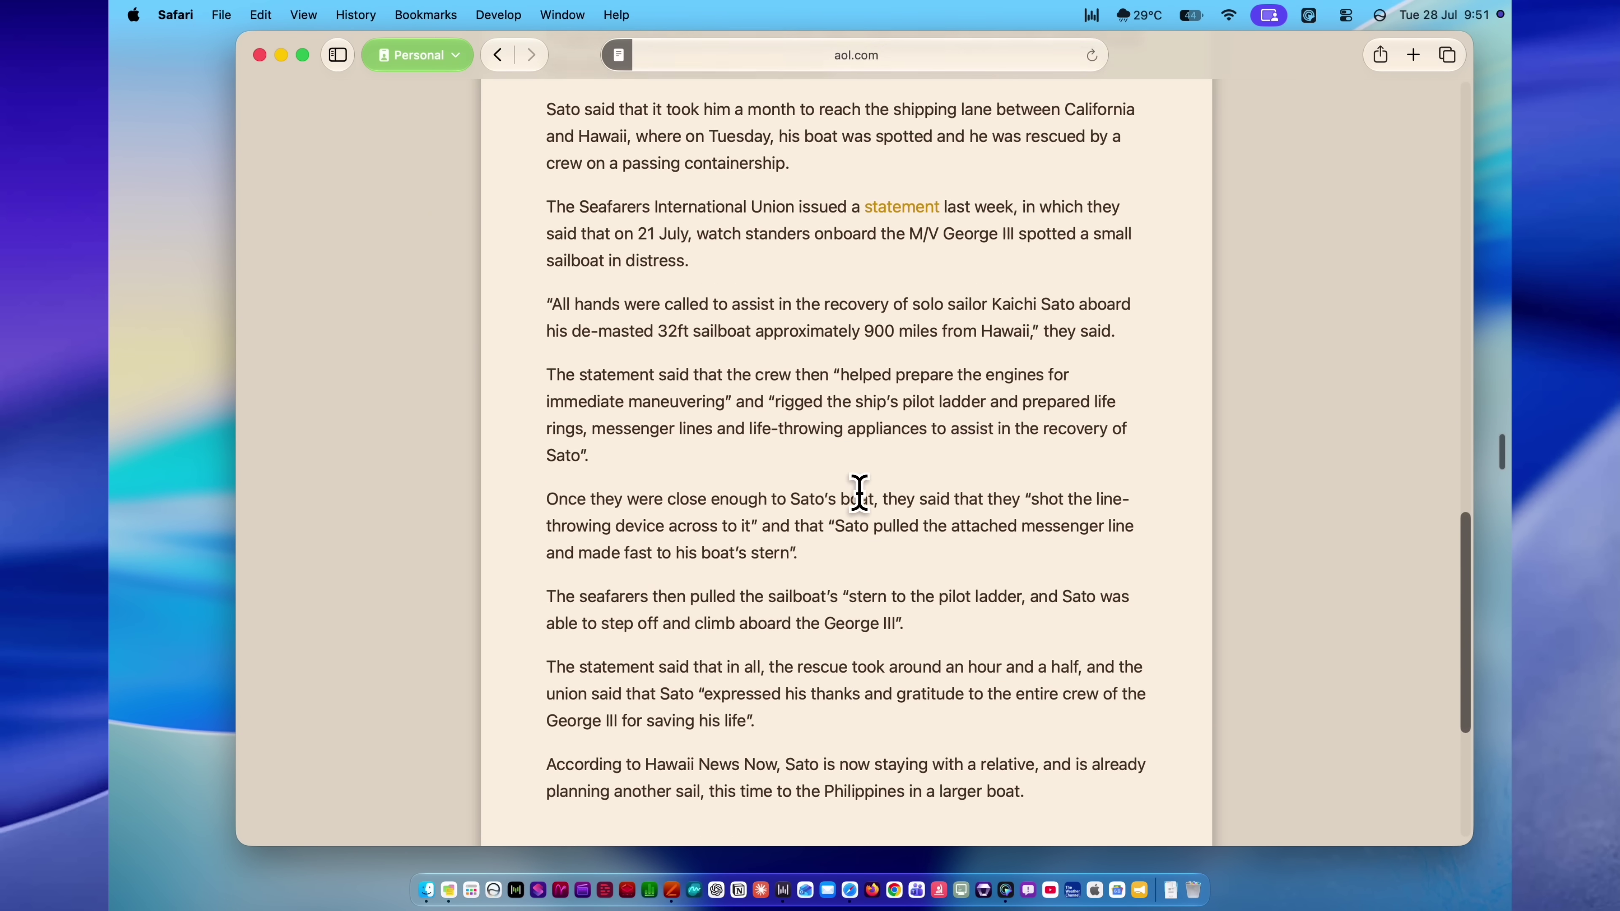
scroll(857, 489, up, 20)
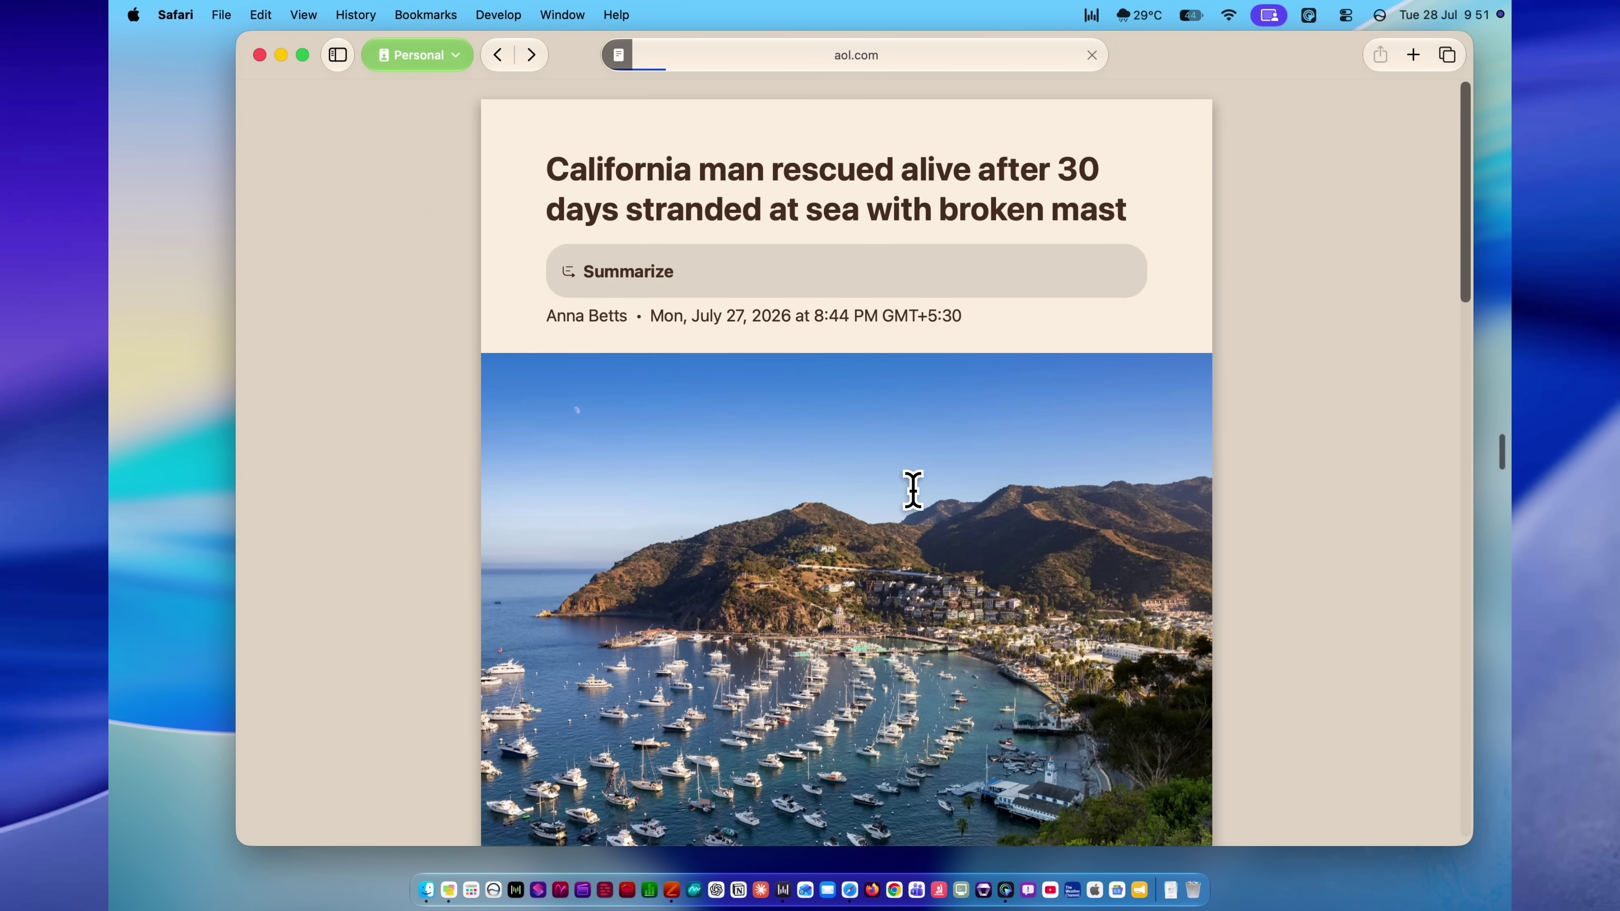
key(super+bracketleft)
scroll(925, 504, down, 10)
scroll(928, 509, down, 12)
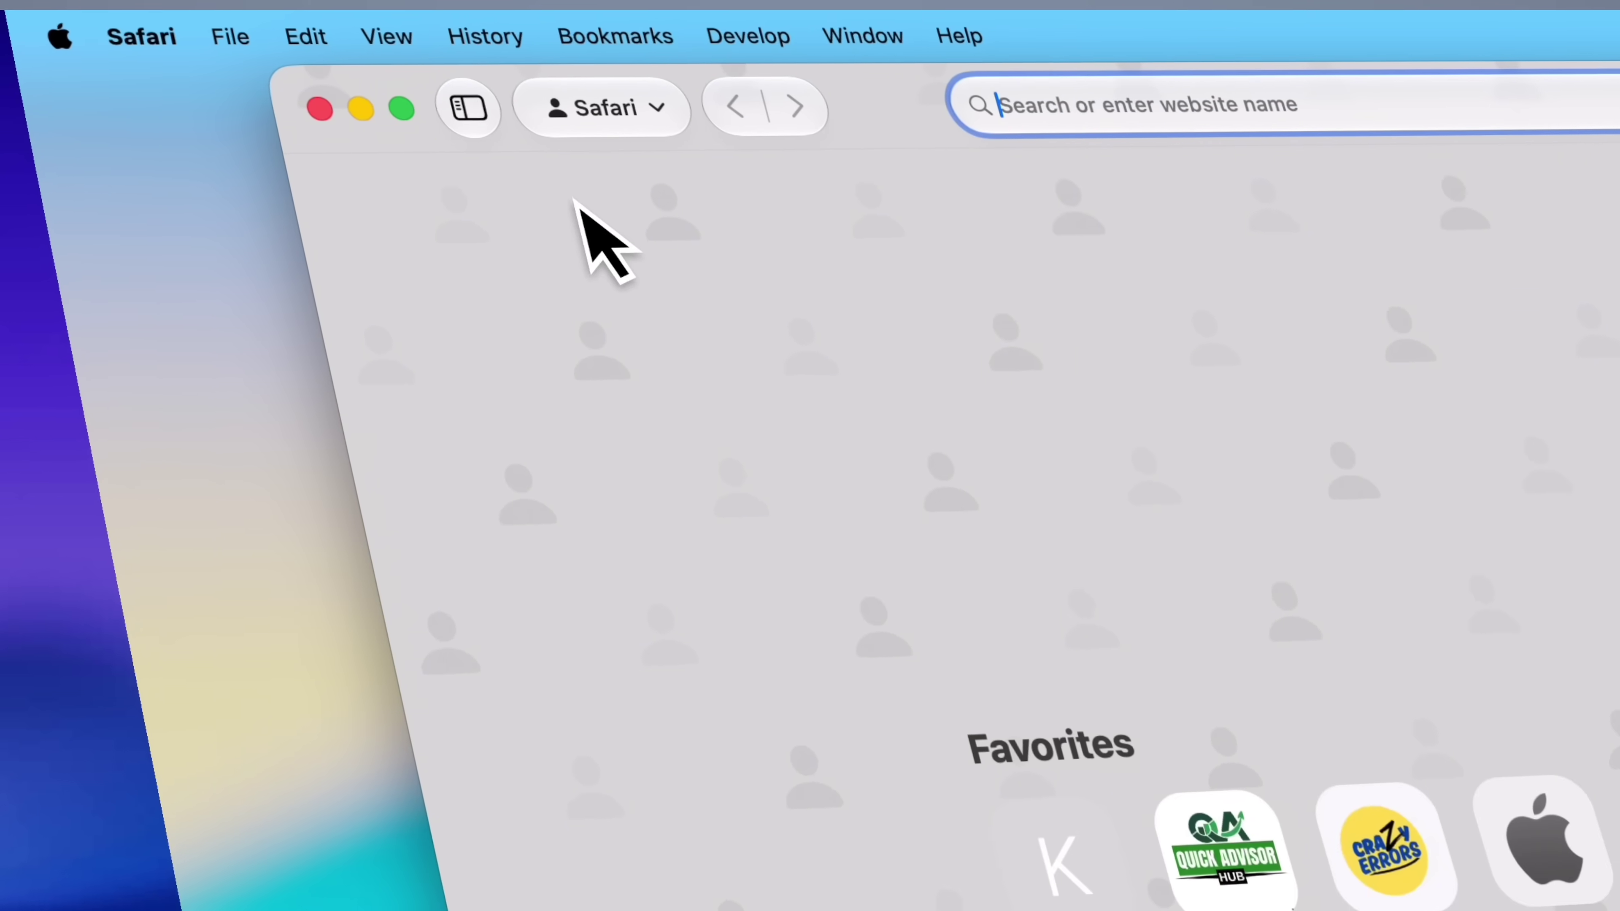
Show the sidebar, open the Independent Quicken Consultation page from the MacBook Pro M1's iCloud tabs and view the iPhone's tabs.
click(469, 110)
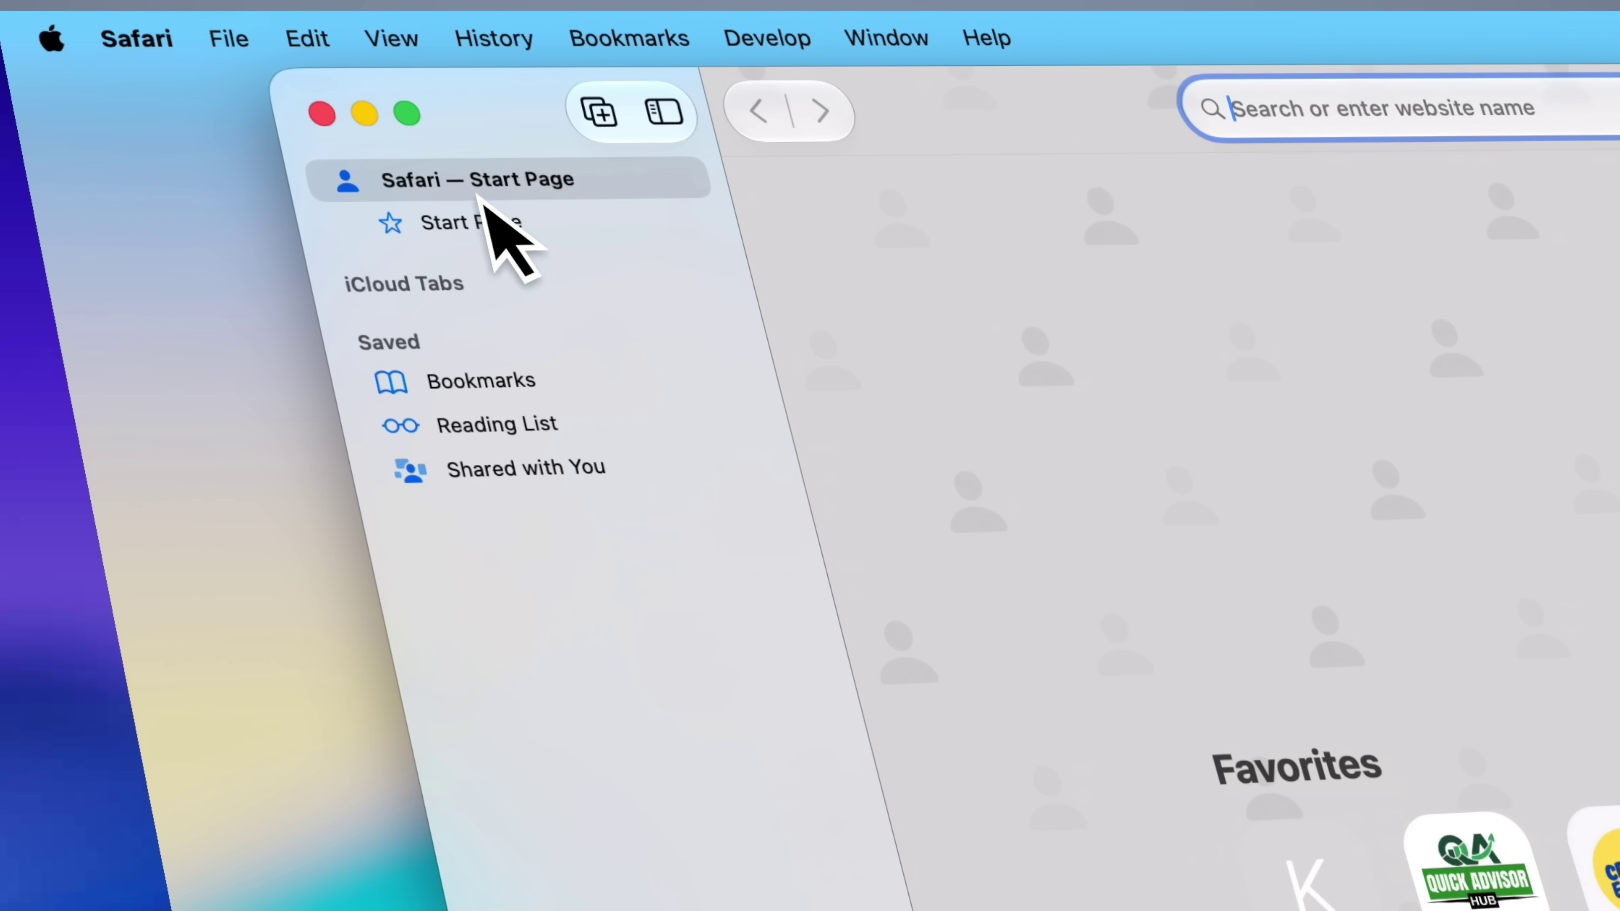
click(704, 281)
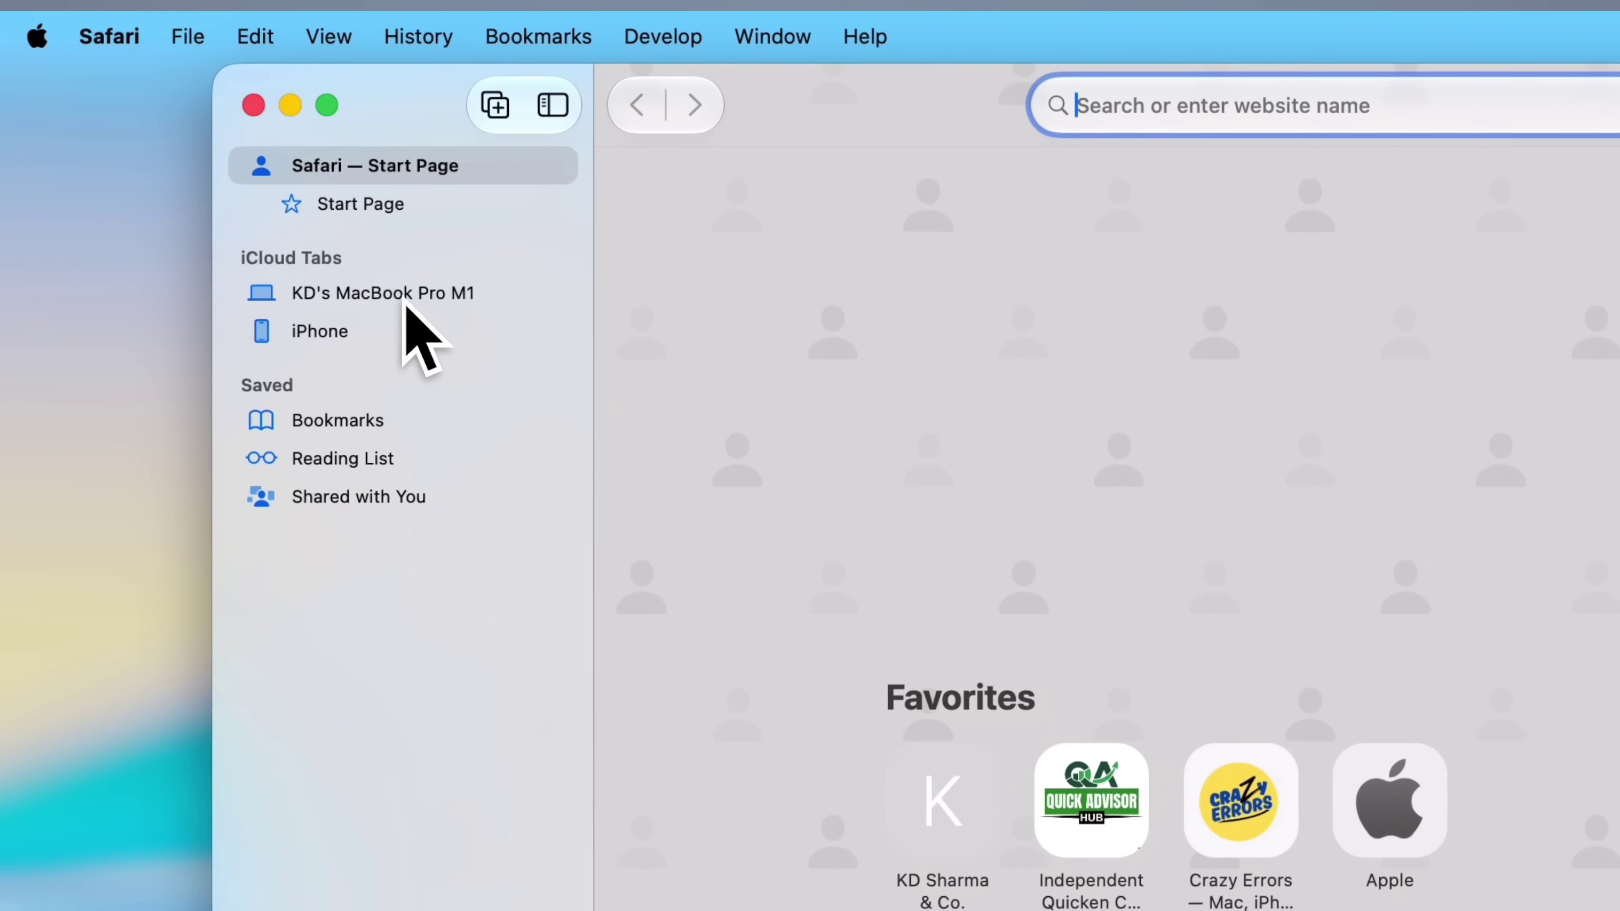
click(376, 295)
click(1266, 352)
click(730, 269)
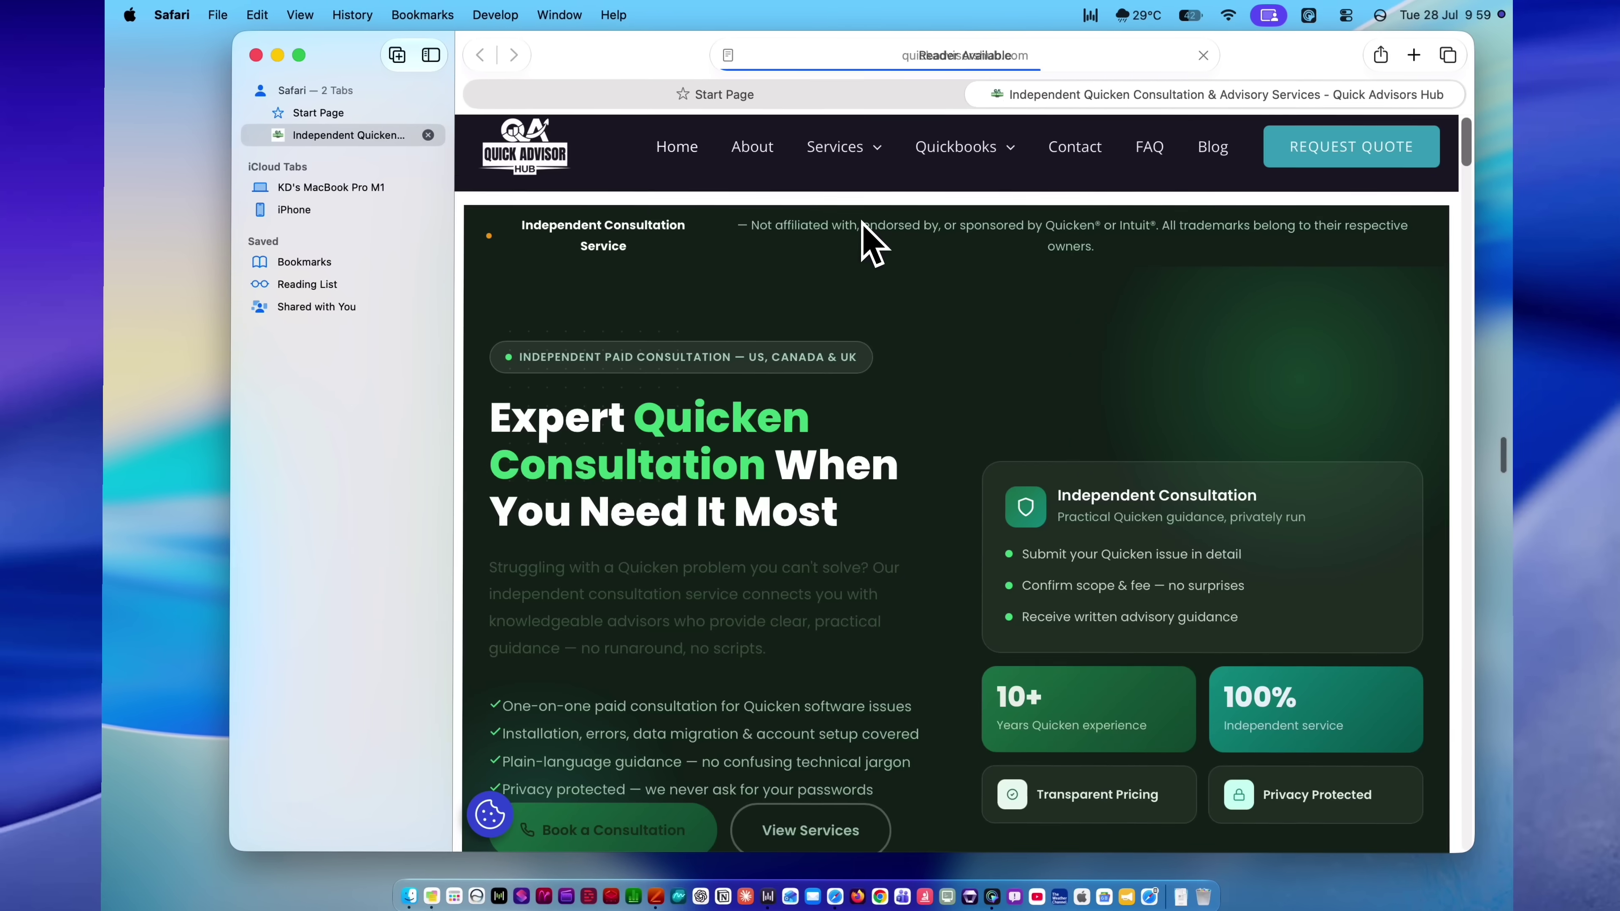
scroll(803, 505, down, 5)
scroll(794, 504, down, 8)
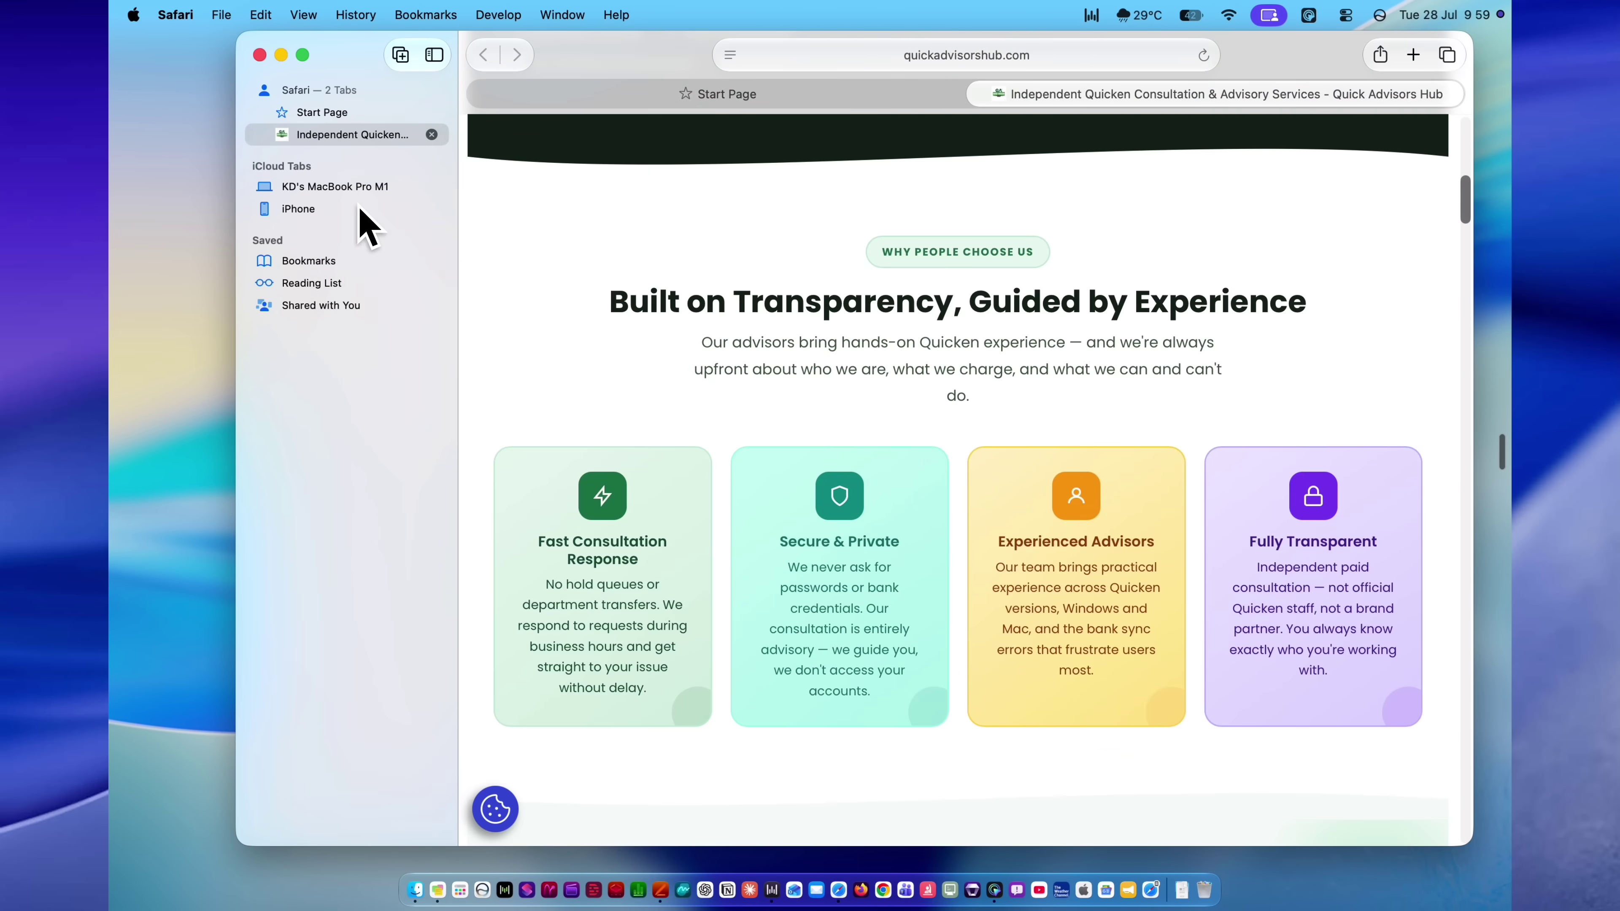
click(358, 210)
click(1295, 230)
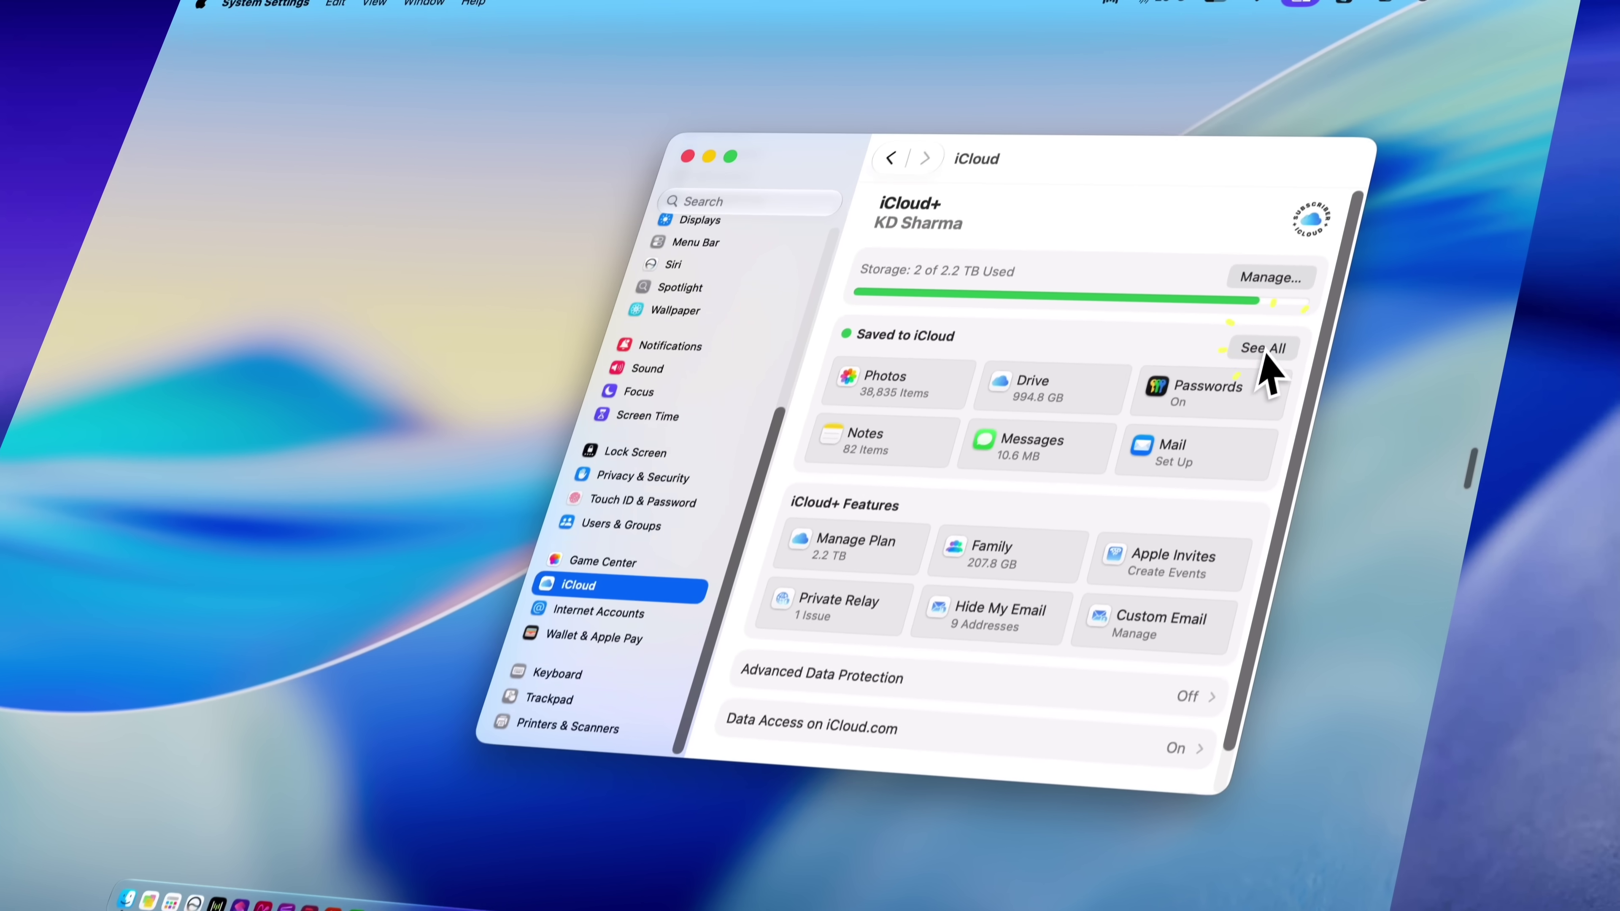
Open the full Saved to iCloud list in System Settings and look through the synced apps.
click(1569, 244)
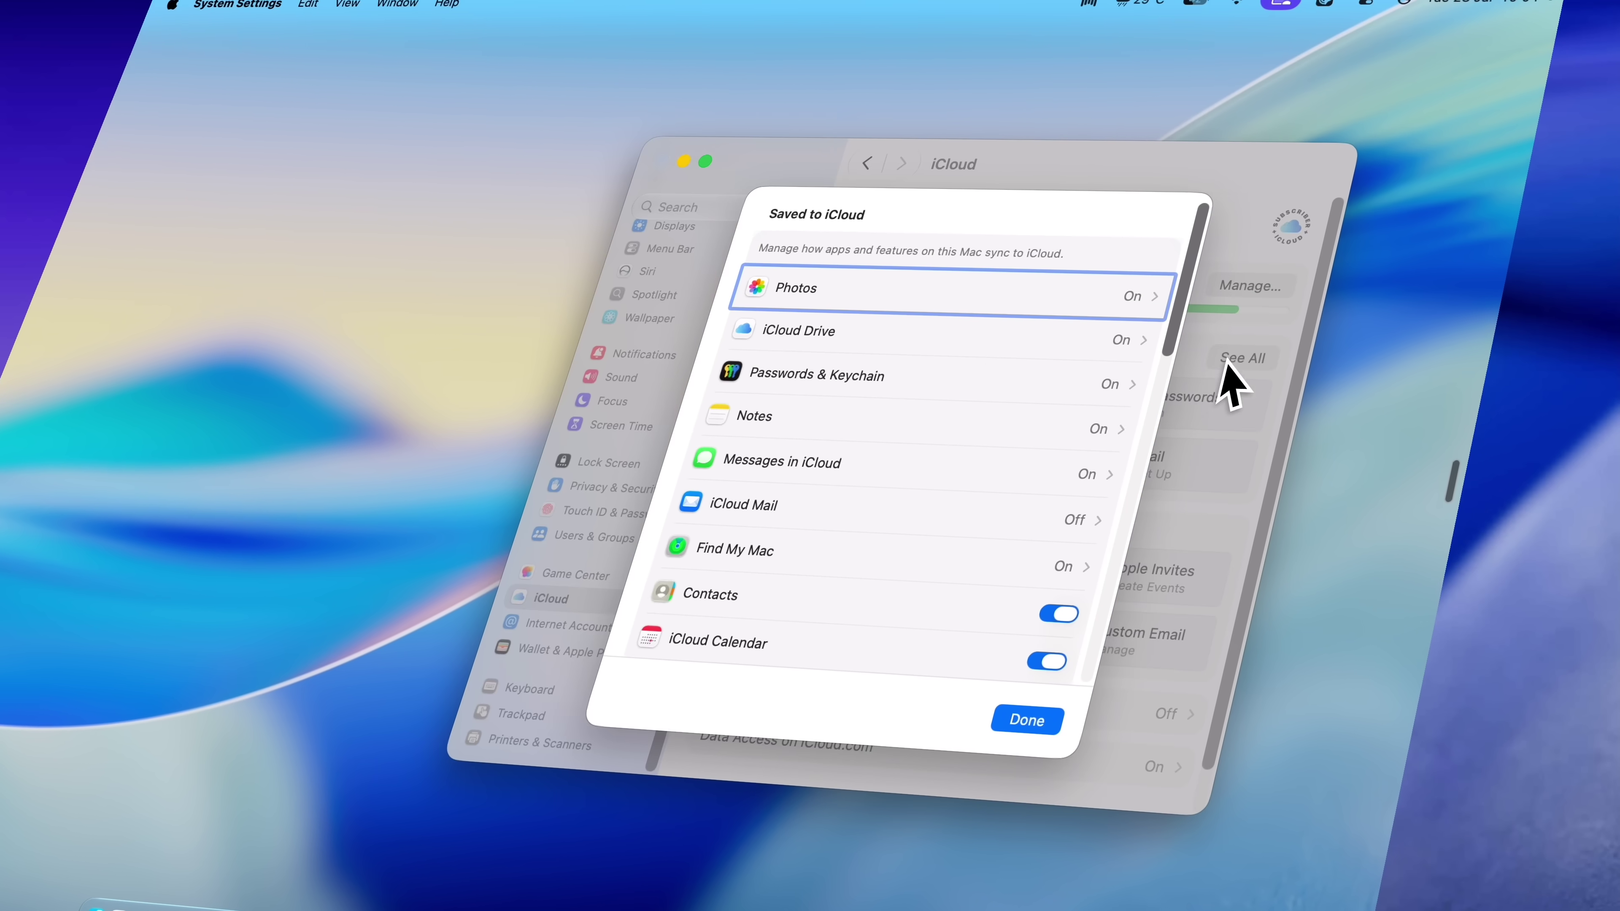
scroll(995, 549, down, 5)
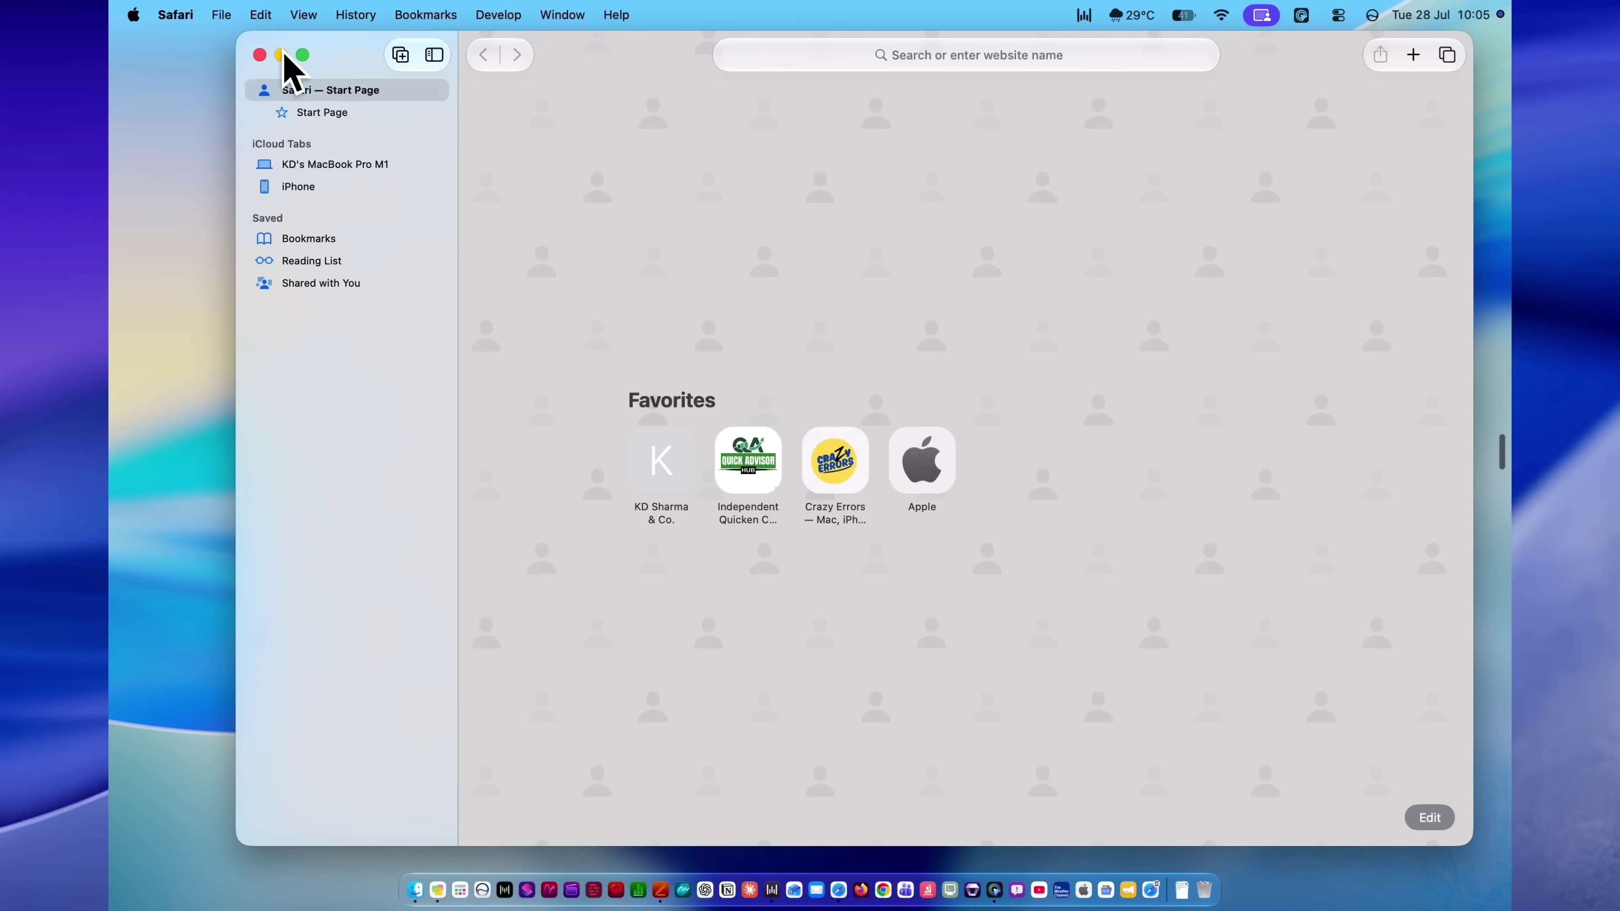
In Safari's privacy settings, turn off Prevent cross-site tracking and hide the IP address from Trackers and Websites.
click(170, 15)
click(198, 103)
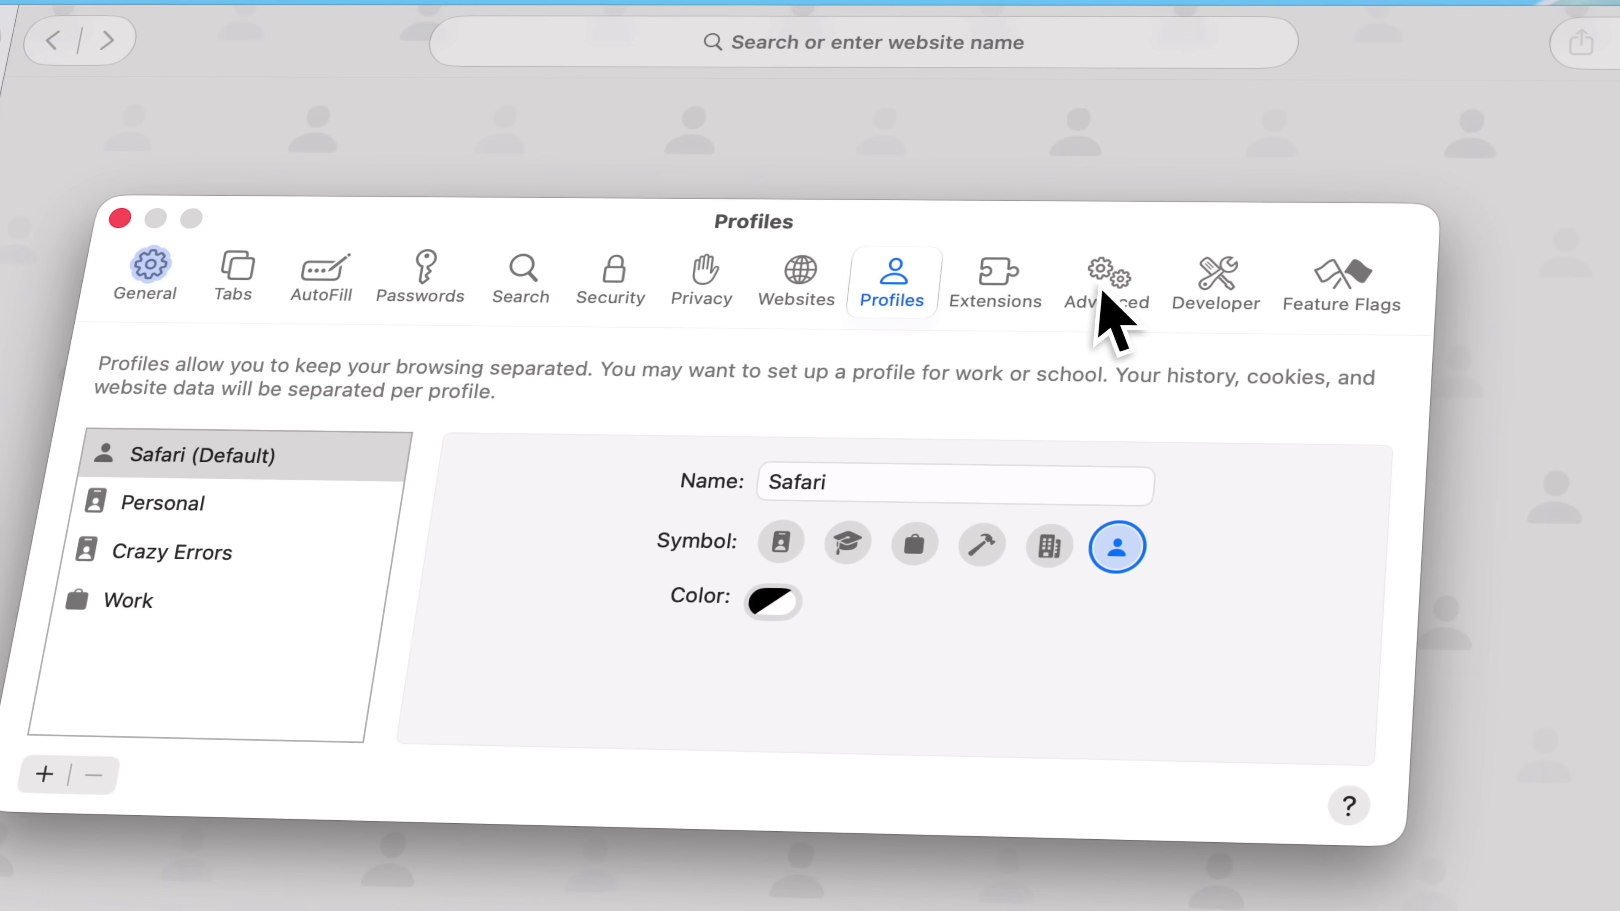
click(705, 297)
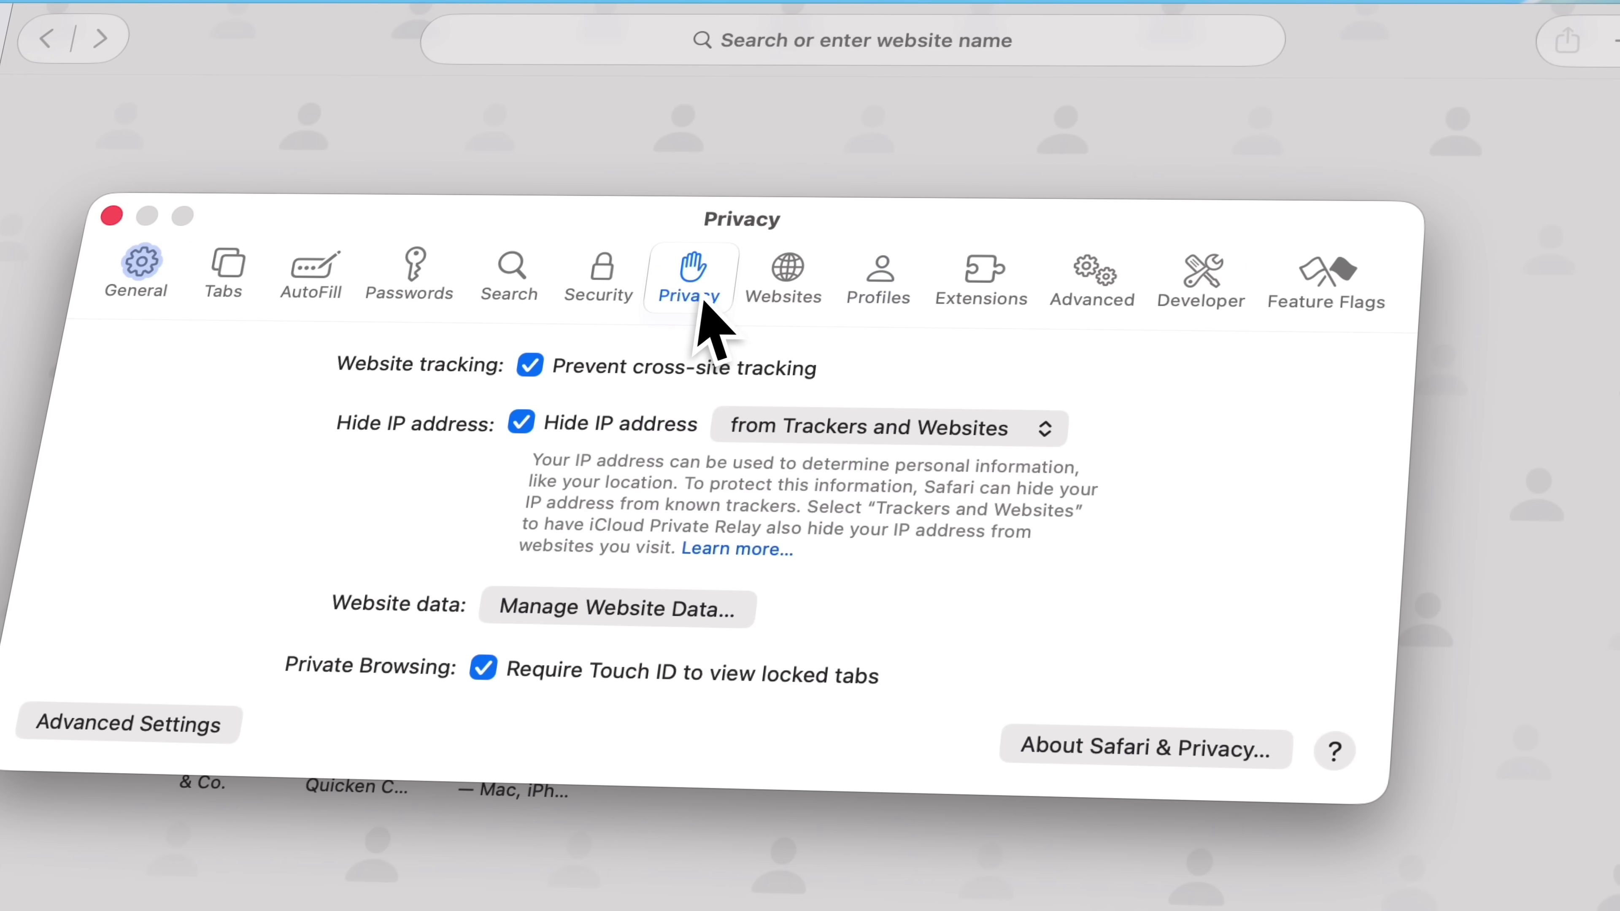
click(519, 422)
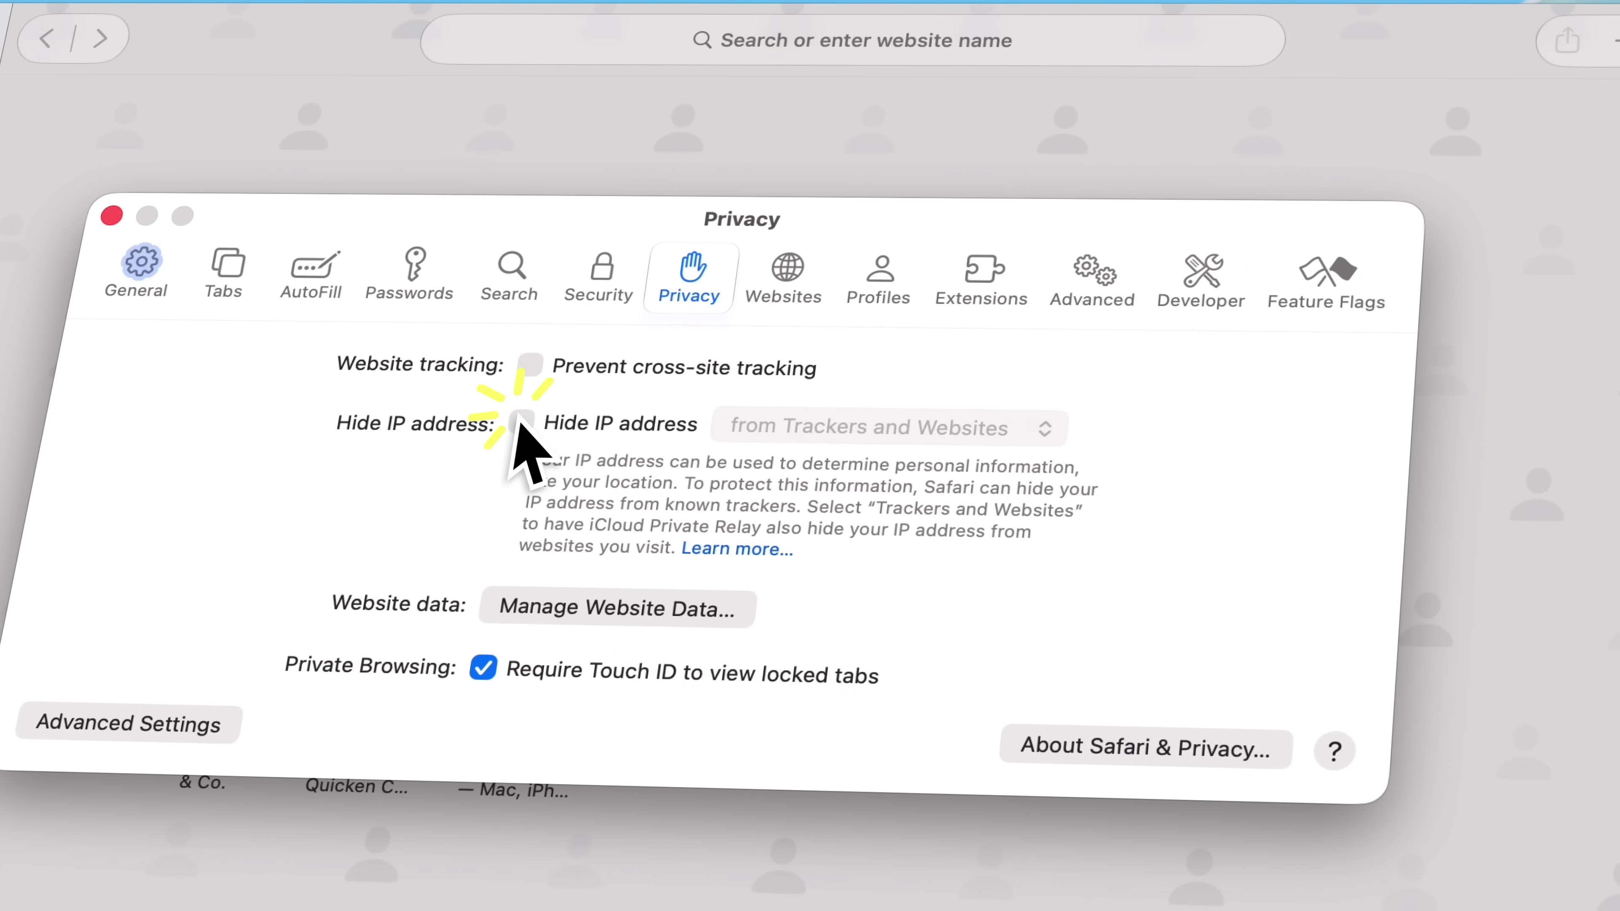
click(875, 425)
click(909, 426)
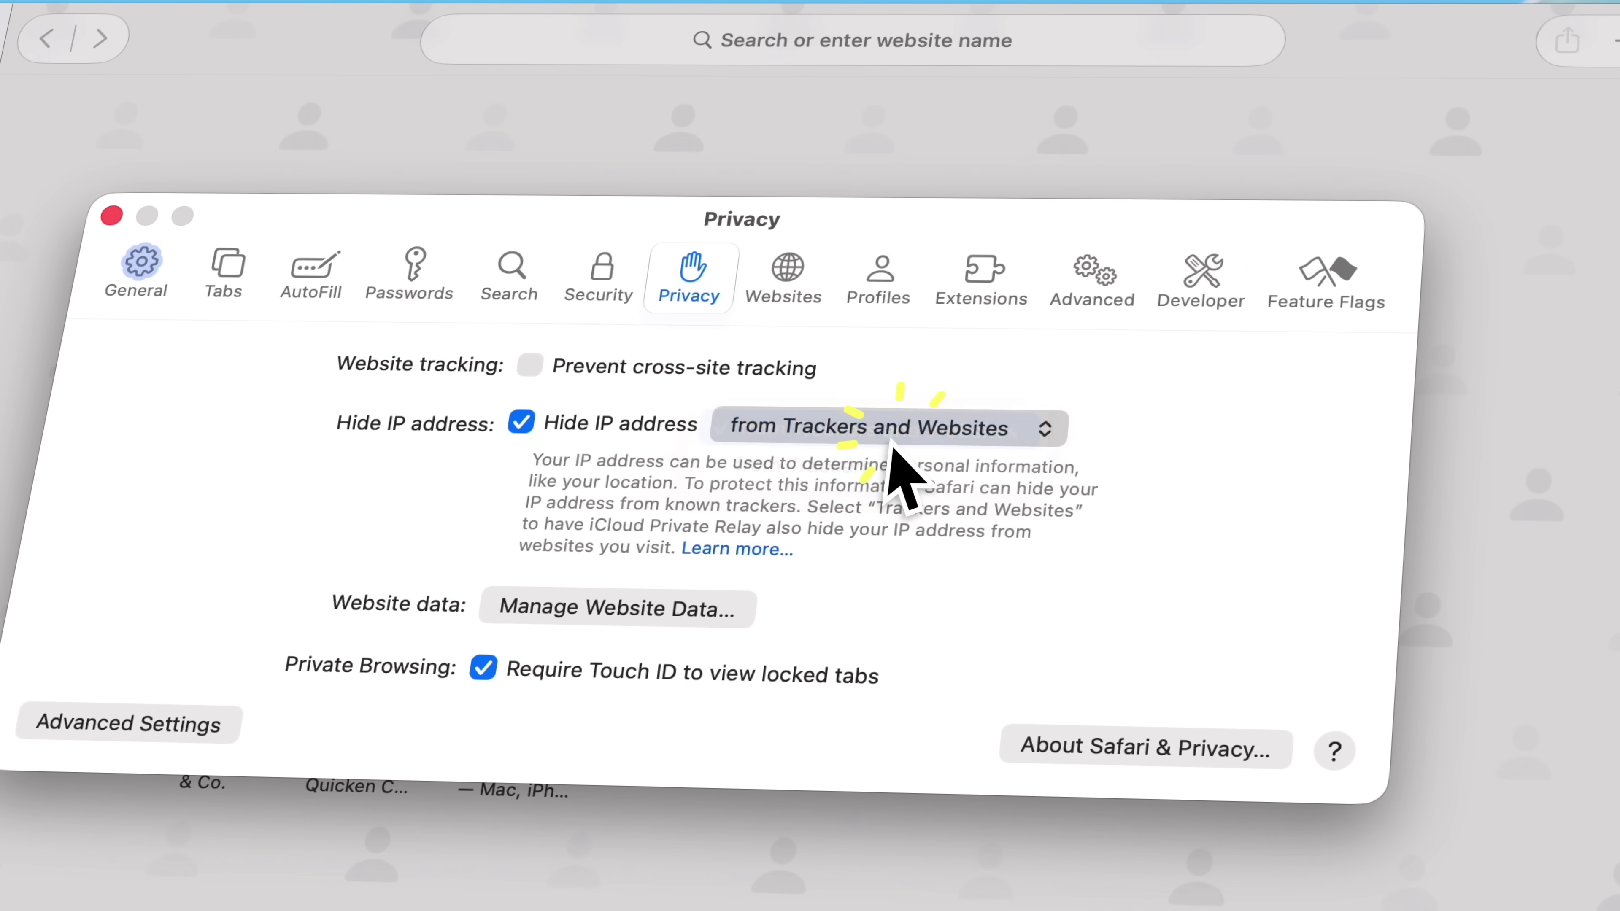